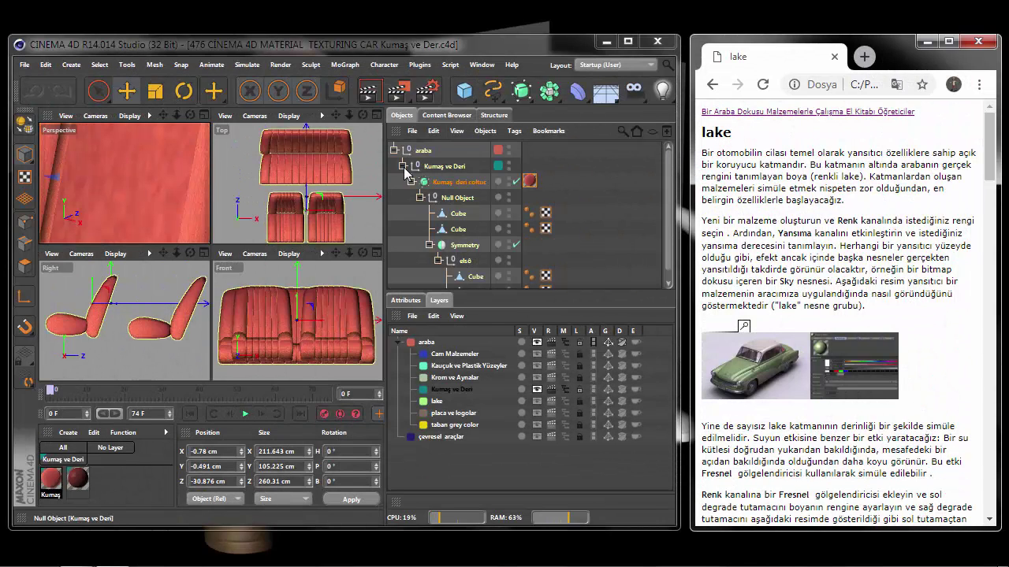
Delete the Kumaş ve Deri seat object and bring in the lake car body, visible in all viewports
{"action": "left_click", "coordinate": [403, 166]}
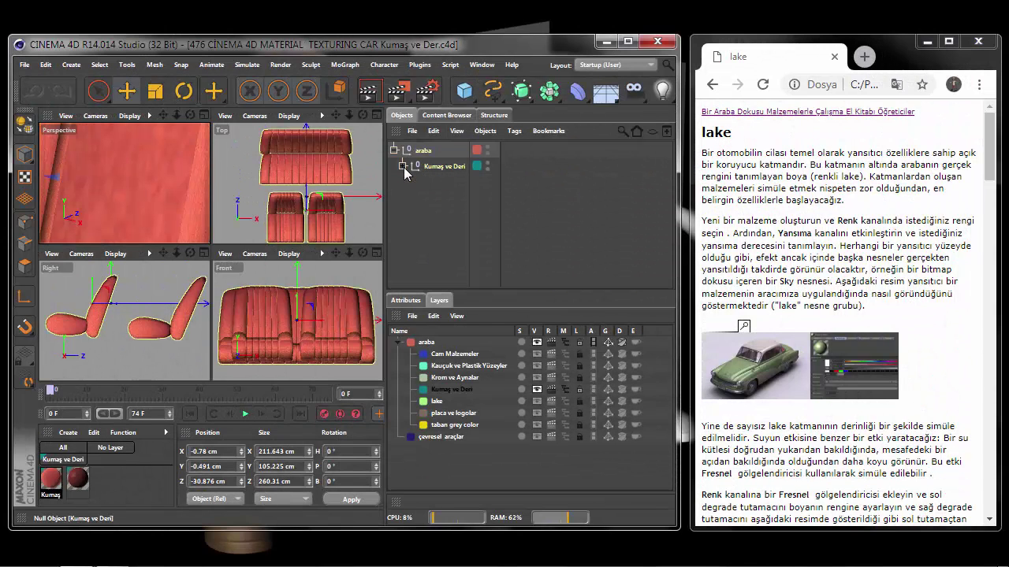
{"action": "left_click", "coordinate": [487, 163]}
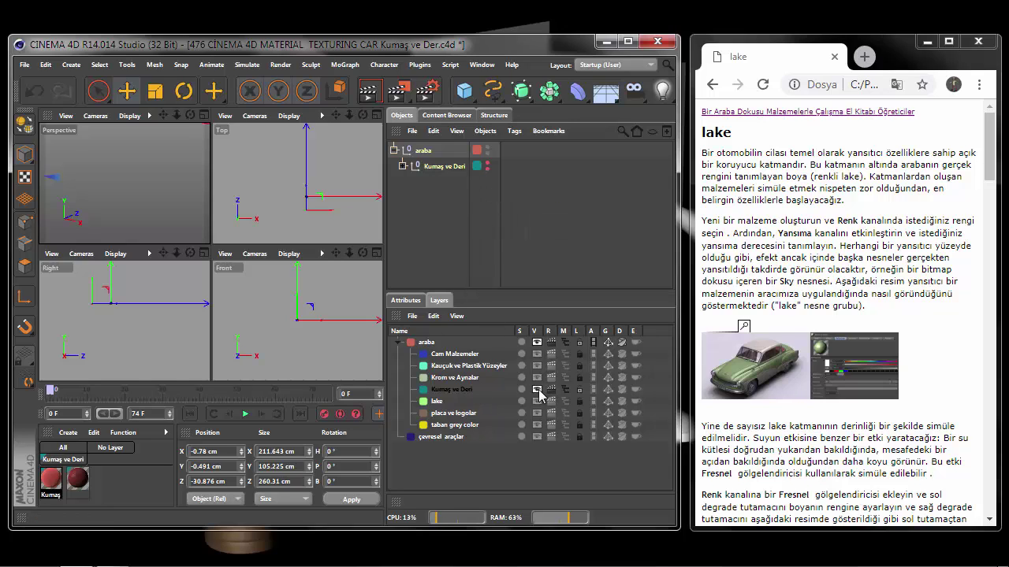
{"action": "left_click", "coordinate": [564, 390]}
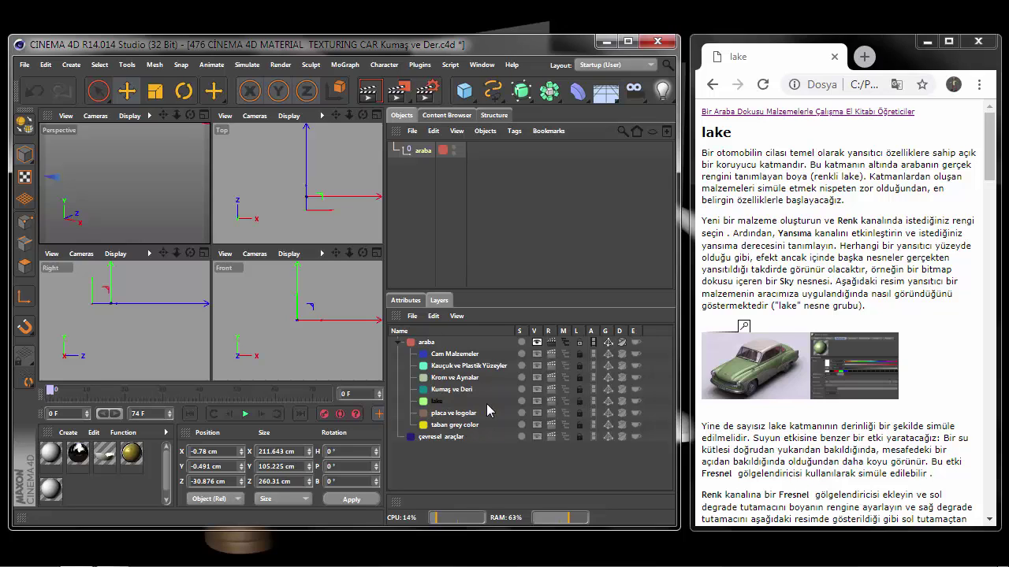
{"action": "left_click", "coordinate": [564, 402]}
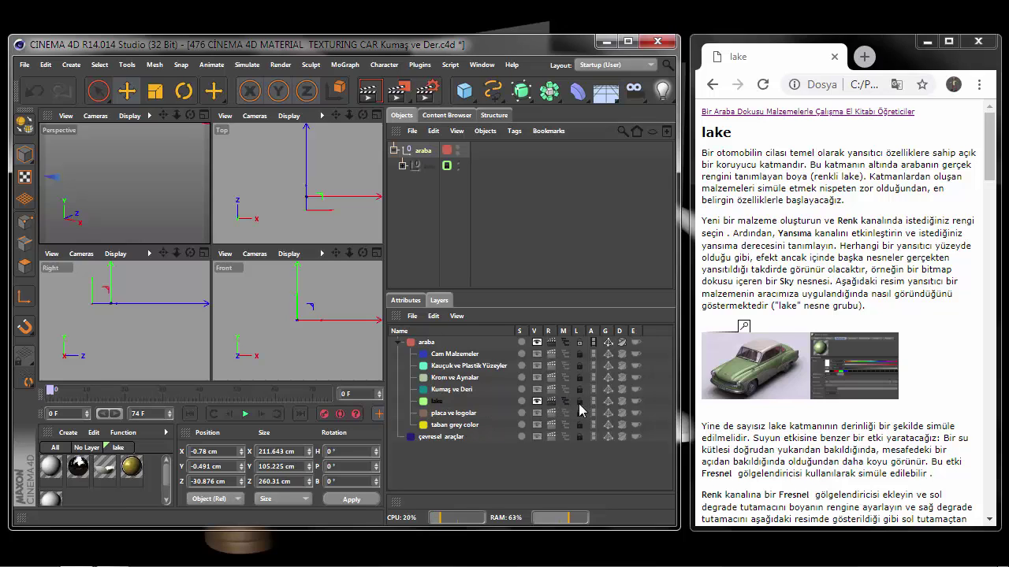
{"action": "left_click", "coordinate": [458, 163]}
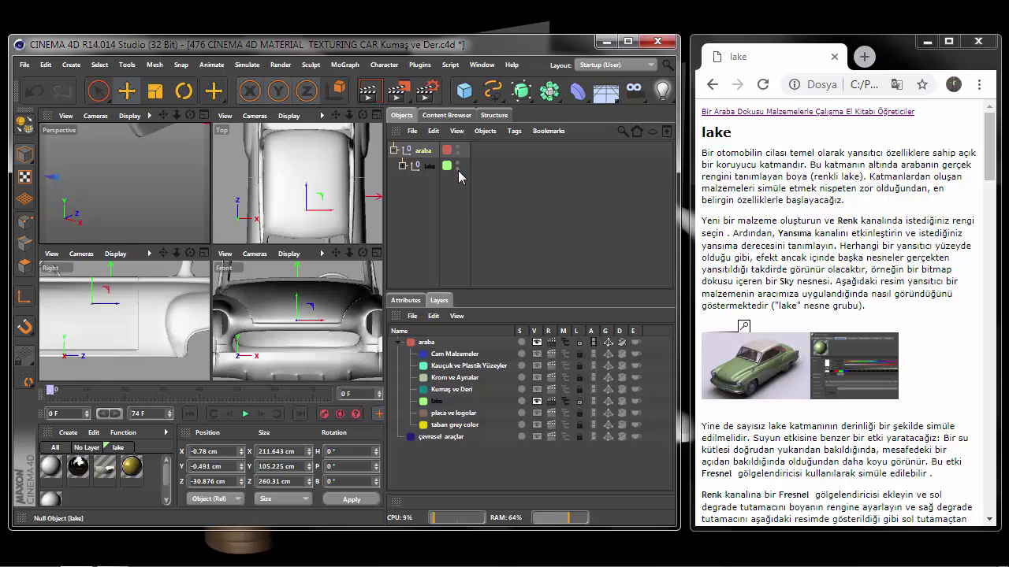
Zoom and pan the Right, Front, Top and Perspective views to fit the car, and select the car body
{"action": "mouse_move", "coordinate": [176, 253]}
{"action": "left_mouse_down"}
{"action": "mouse_move", "coordinate": [181, 260]}
{"action": "mouse_move", "coordinate": [169, 254]}
{"action": "left_mouse_up"}
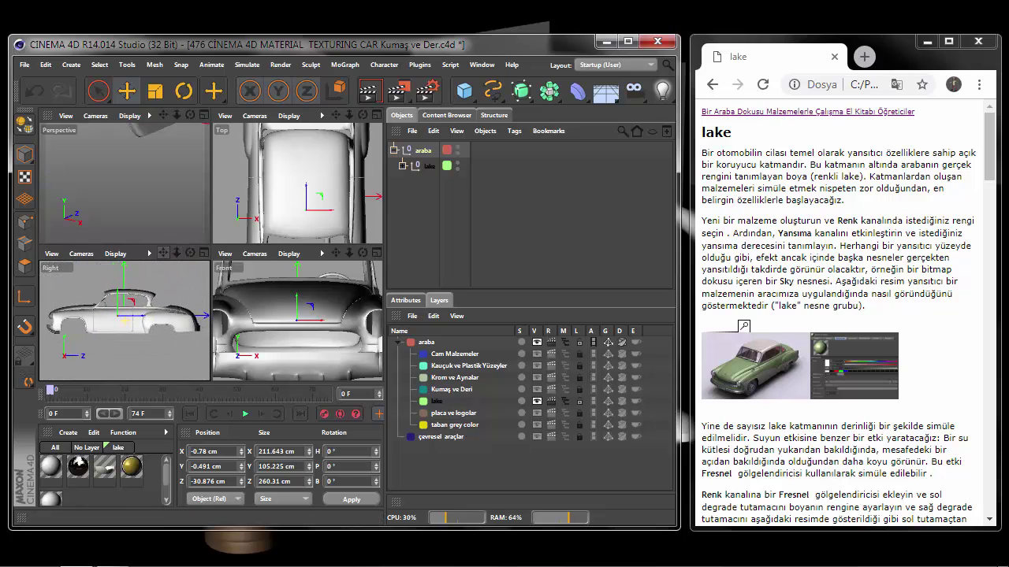
{"action": "left_click_drag", "start_coordinate": [351, 253], "coordinate": [345, 249]}
{"action": "left_click_drag", "start_coordinate": [191, 253], "coordinate": [167, 260]}
{"action": "left_click", "coordinate": [319, 183]}
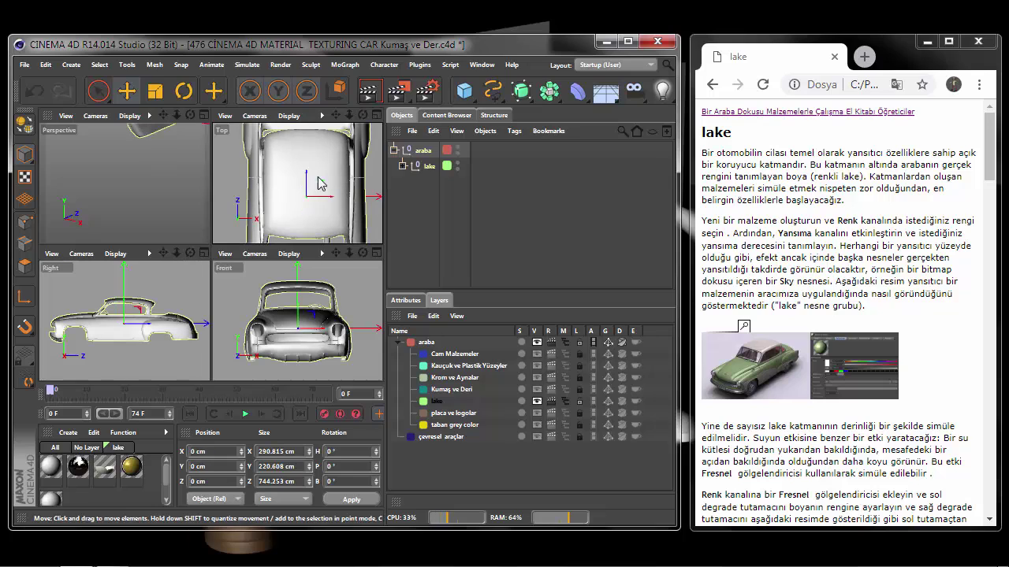
{"action": "left_click_drag", "start_coordinate": [347, 116], "coordinate": [339, 118]}
{"action": "mouse_move", "coordinate": [179, 117]}
{"action": "left_mouse_down"}
{"action": "mouse_move", "coordinate": [179, 130]}
{"action": "mouse_move", "coordinate": [165, 126]}
{"action": "mouse_move", "coordinate": [188, 108]}
{"action": "mouse_move", "coordinate": [164, 118]}
{"action": "mouse_move", "coordinate": [186, 118]}
{"action": "left_mouse_up"}
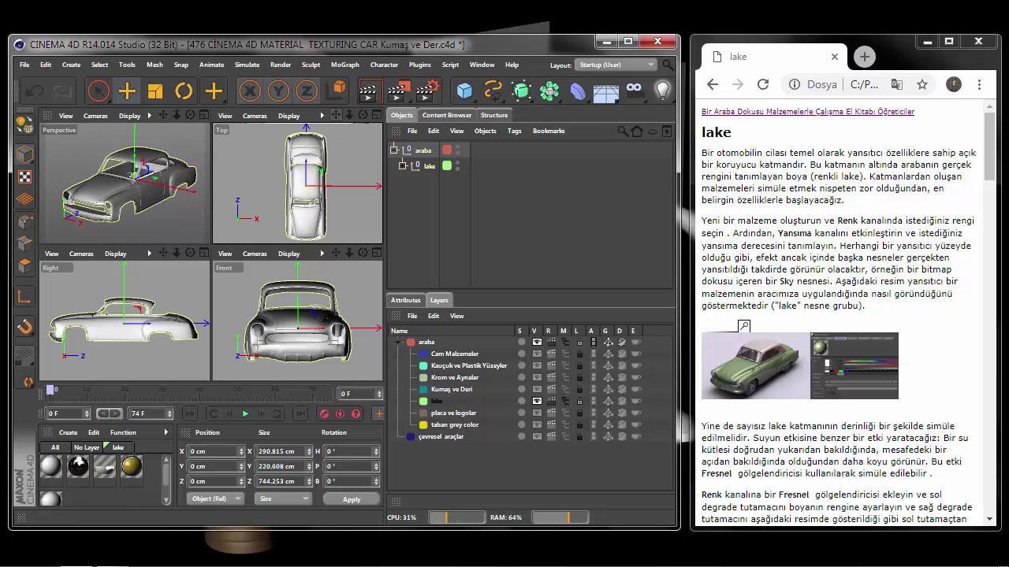
{"action": "left_click_drag", "start_coordinate": [335, 116], "coordinate": [329, 117]}
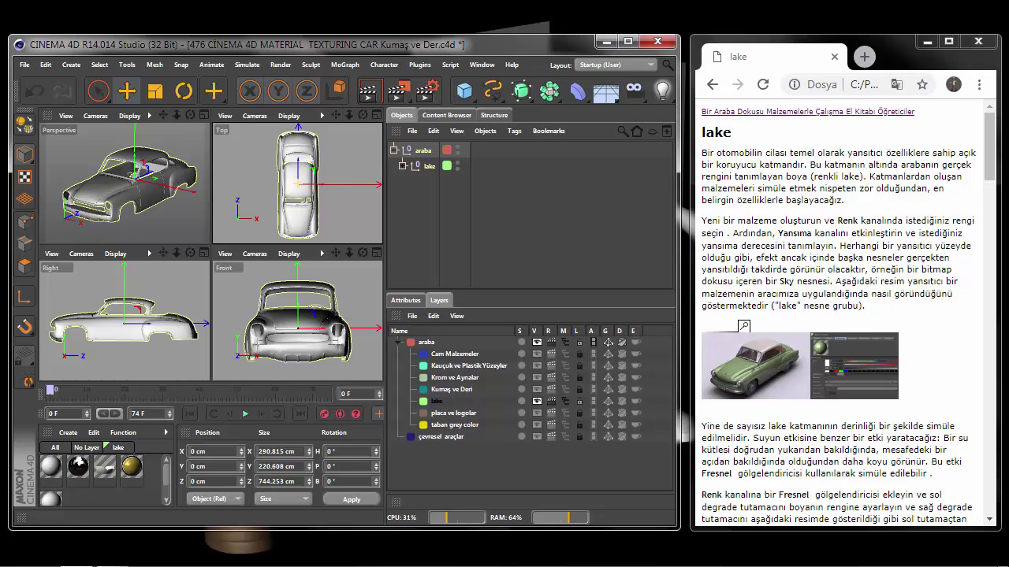
In Render Settings, try the Software renderer, then switch back to Standard
{"action": "left_click", "coordinate": [427, 96]}
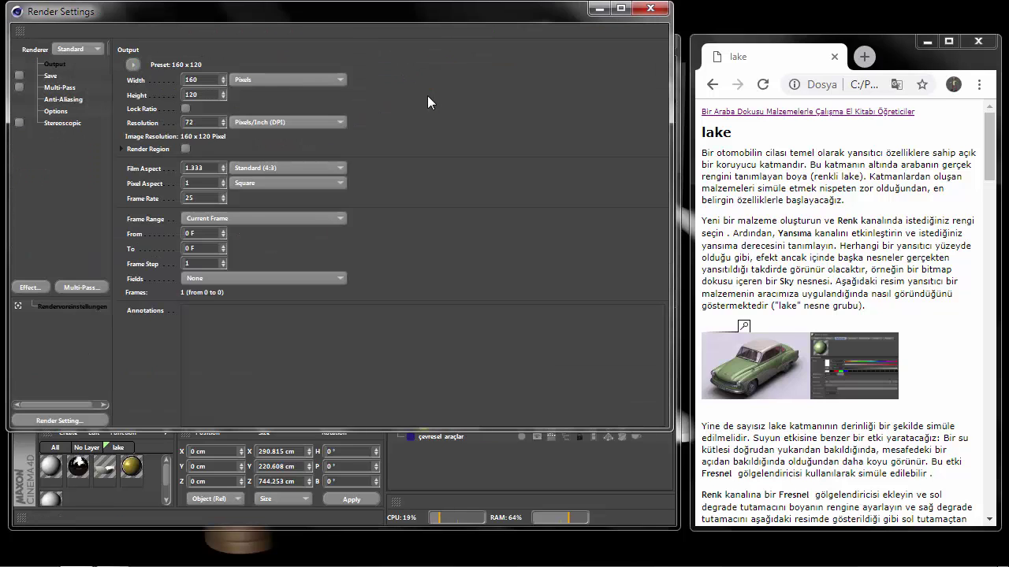
{"action": "left_click", "coordinate": [98, 48]}
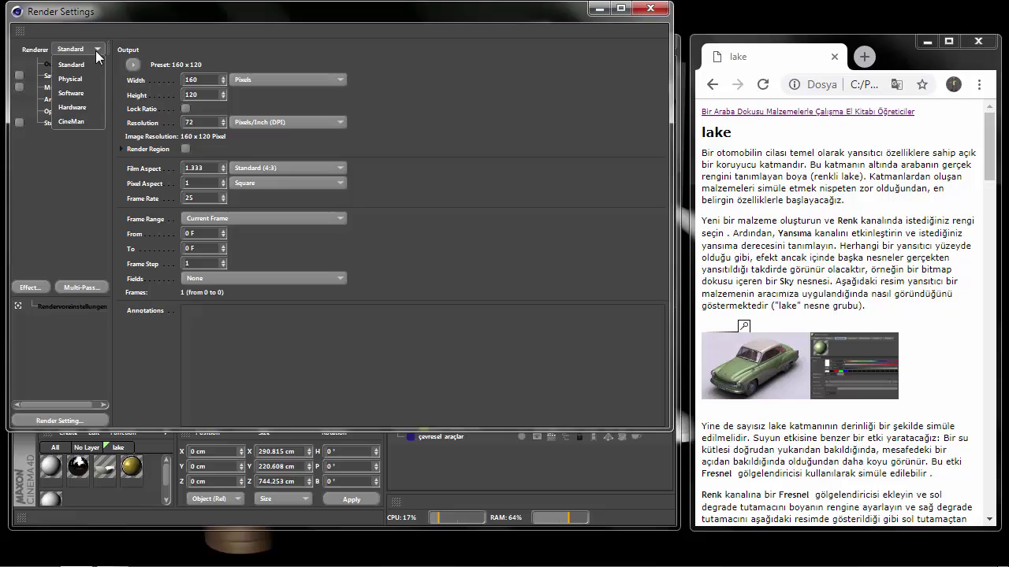
{"action": "left_click", "coordinate": [73, 93]}
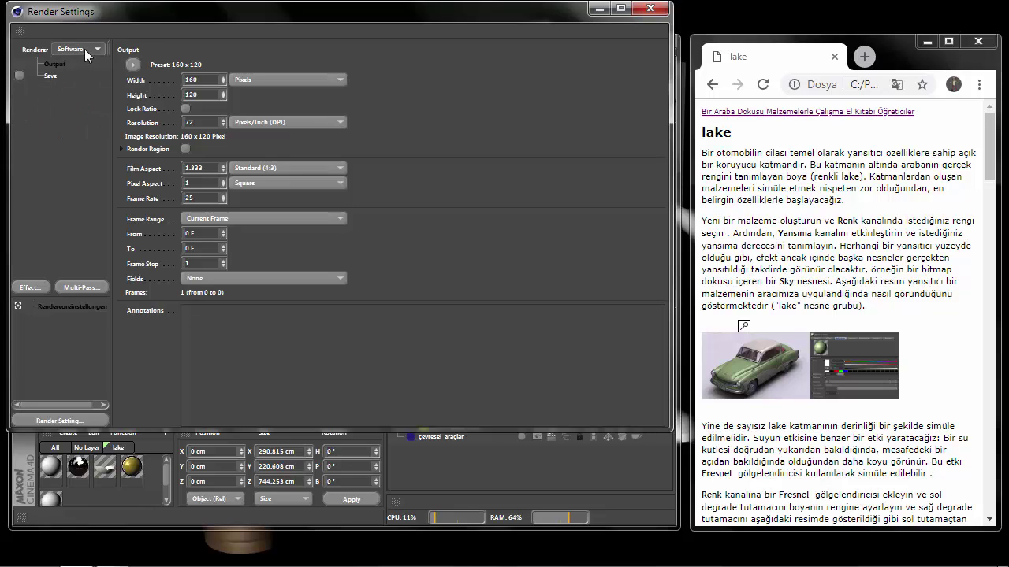
{"action": "left_click", "coordinate": [84, 50]}
{"action": "left_click", "coordinate": [81, 70]}
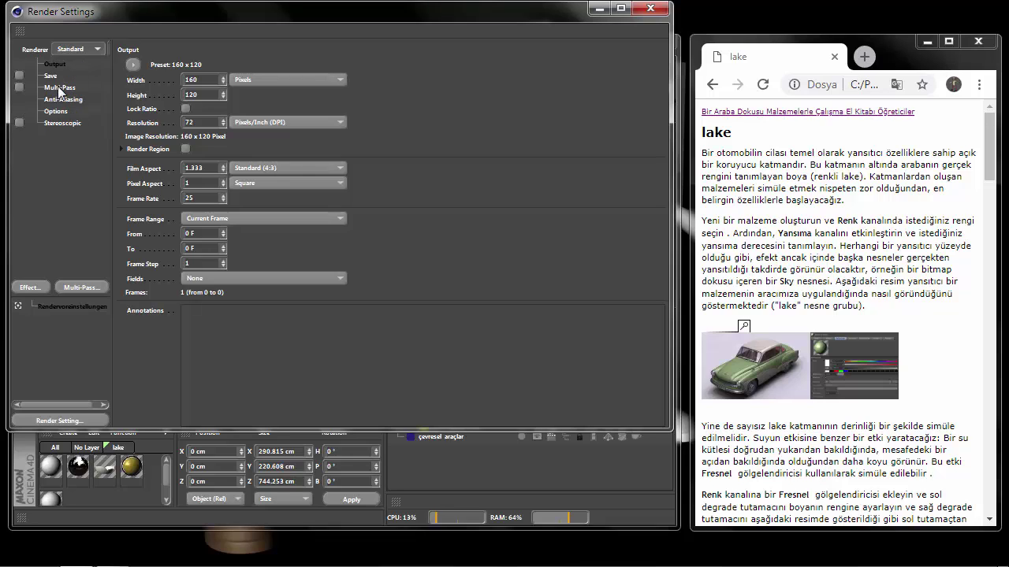
Turn anti-aliasing off, review Options, set the renderer to Software and close Render Settings
{"action": "left_click", "coordinate": [61, 101]}
{"action": "left_click", "coordinate": [272, 70]}
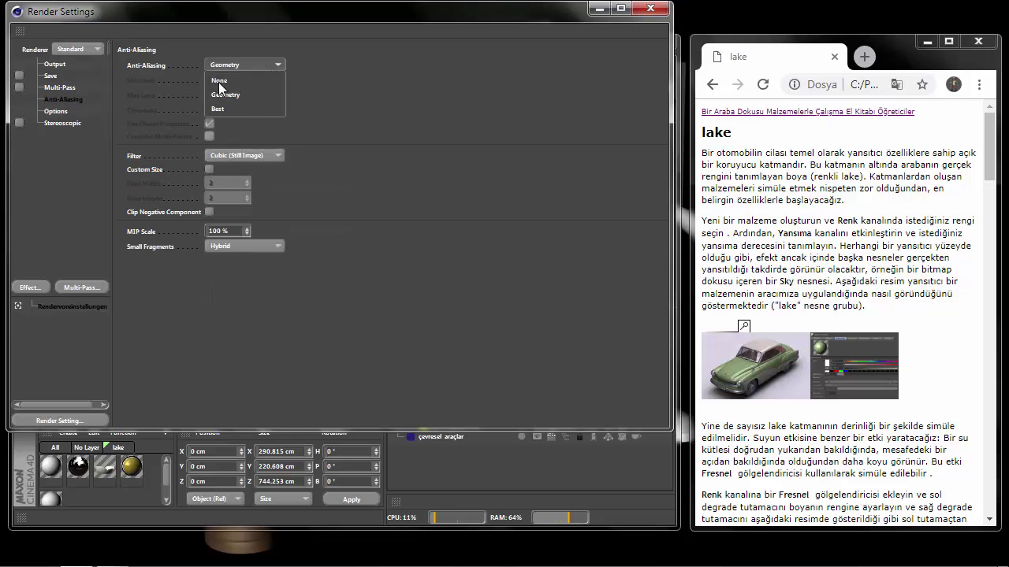
{"action": "left_click", "coordinate": [222, 89]}
{"action": "left_click", "coordinate": [57, 112]}
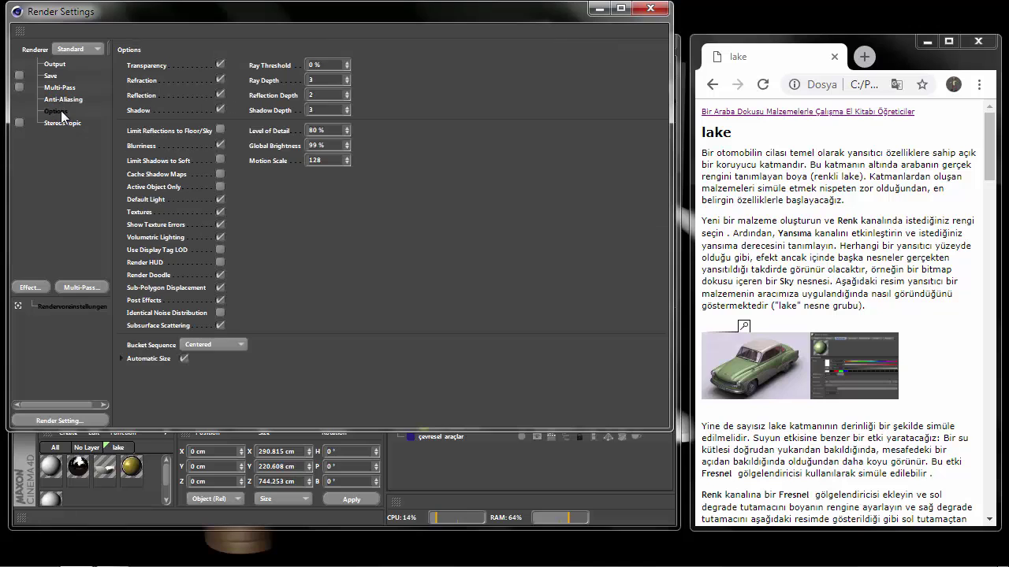
{"action": "left_click", "coordinate": [92, 49]}
{"action": "left_click", "coordinate": [79, 101]}
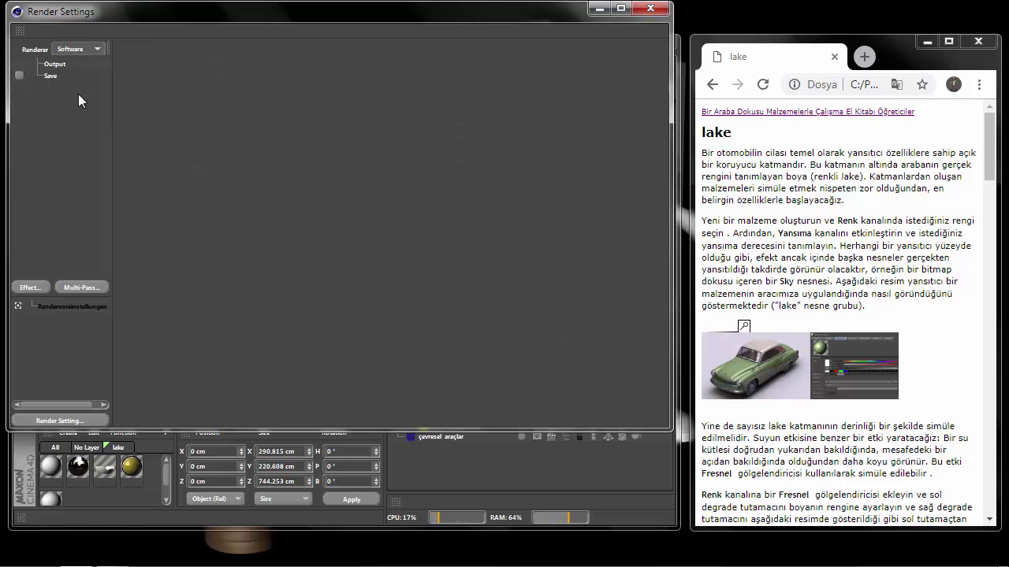
{"action": "left_click", "coordinate": [649, 8]}
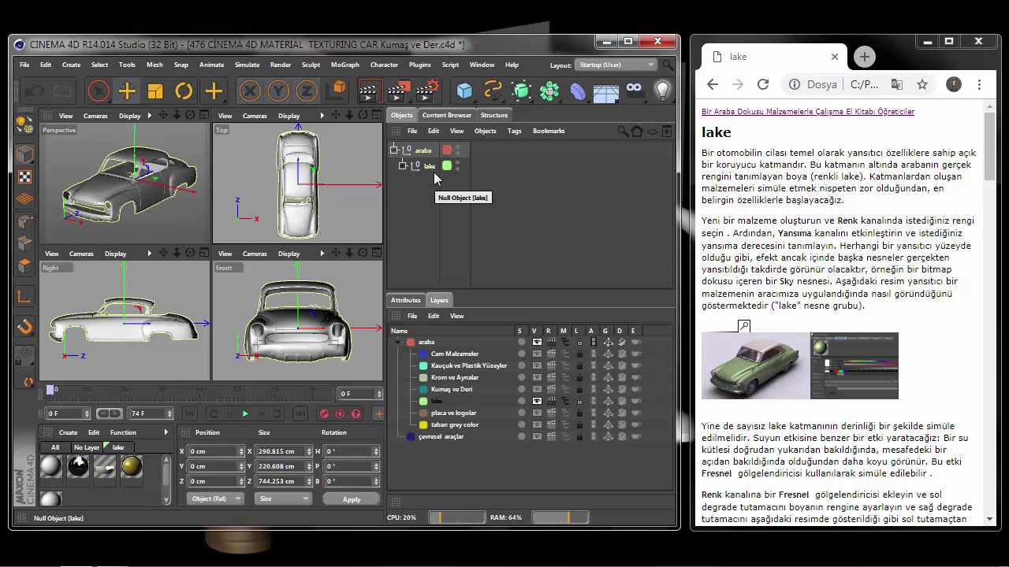
Expand the lake null, then select the first paragraph of the lake tutorial in Chrome
{"action": "left_click", "coordinate": [403, 166]}
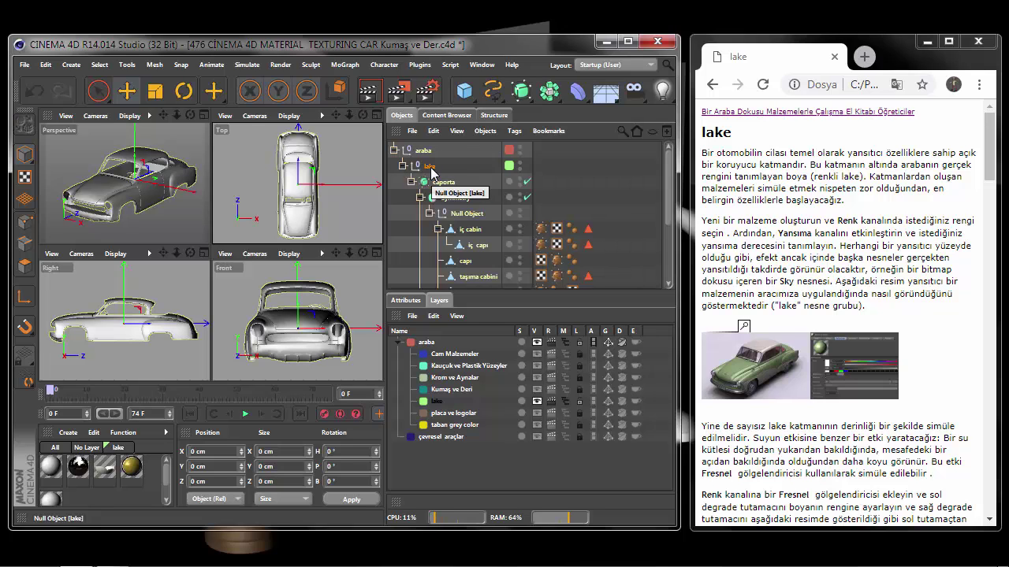
{"action": "left_click", "coordinate": [734, 138]}
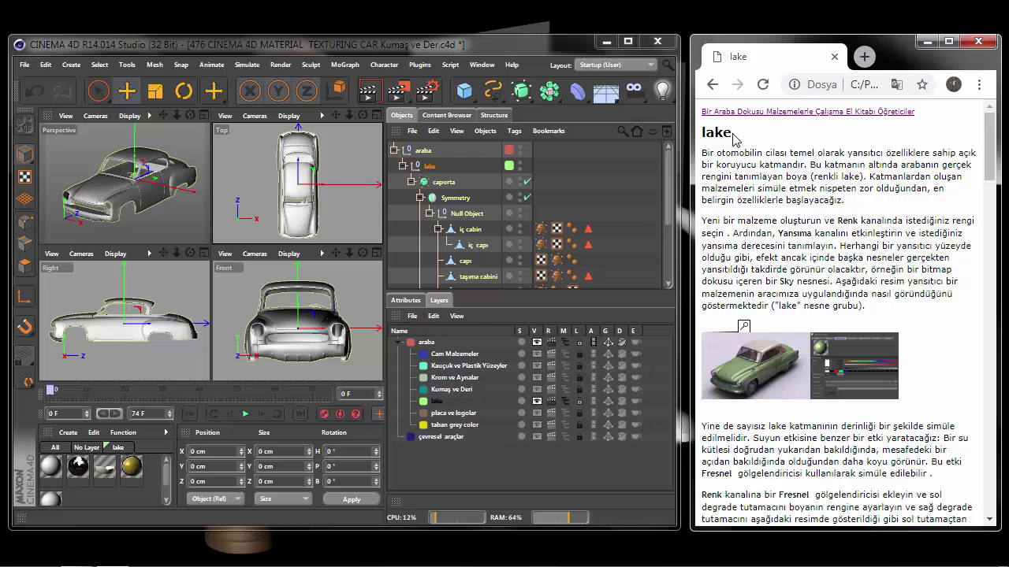
{"action": "left_click_drag", "start_coordinate": [703, 152], "coordinate": [862, 207]}
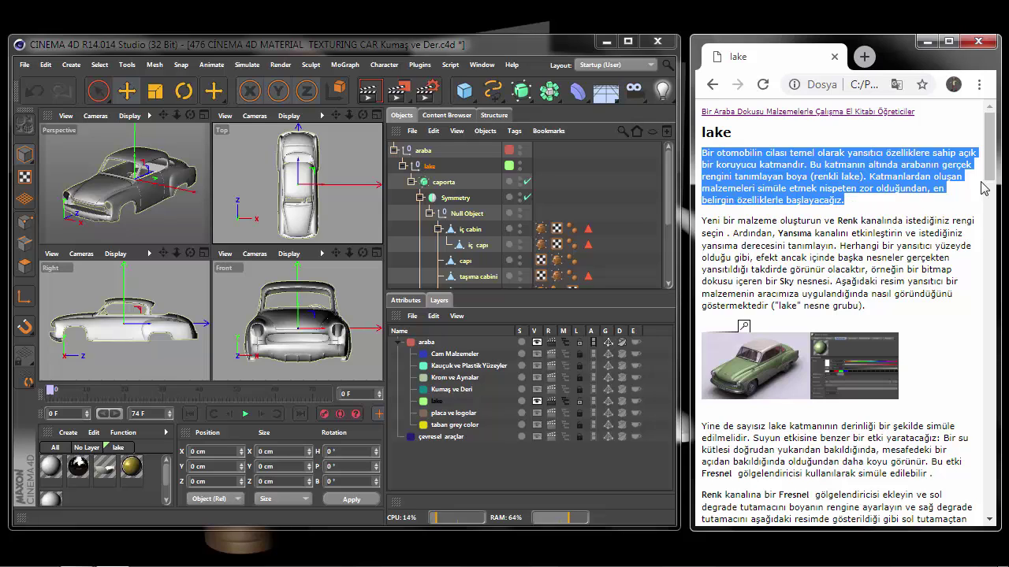
Scroll the tutorial, select the next passage and look through the enlarged first car illustration
{"action": "scroll", "coordinate": [788, 237], "scroll_direction": "down", "scroll_amount": 1}
{"action": "left_click_drag", "start_coordinate": [704, 137], "coordinate": [873, 227]}
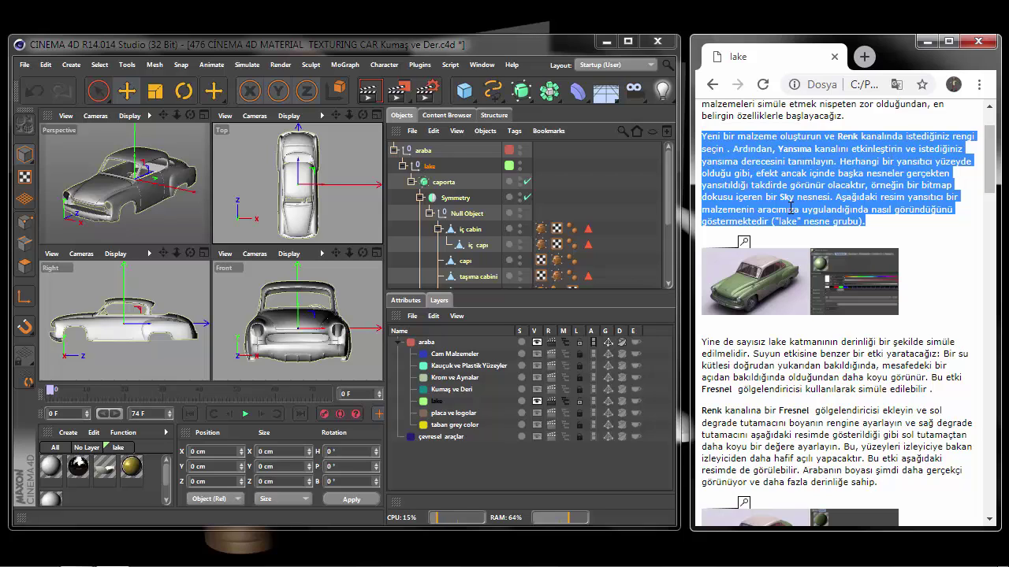
{"action": "left_click", "coordinate": [758, 285]}
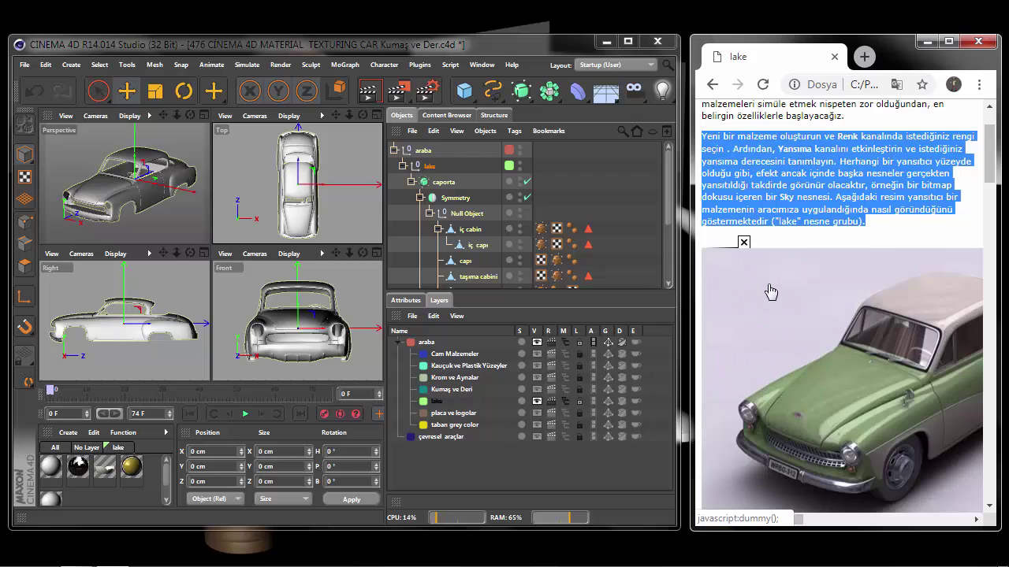
{"action": "scroll", "coordinate": [767, 288], "scroll_direction": "down", "scroll_amount": 1}
{"action": "left_click_drag", "start_coordinate": [773, 525], "coordinate": [924, 518]}
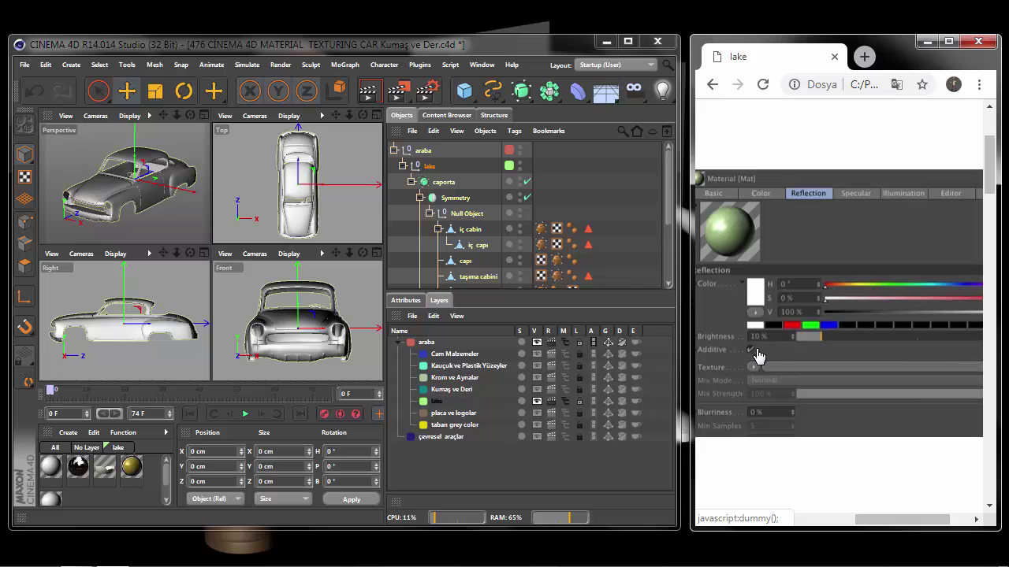
{"action": "left_click_drag", "start_coordinate": [946, 519], "coordinate": [793, 520]}
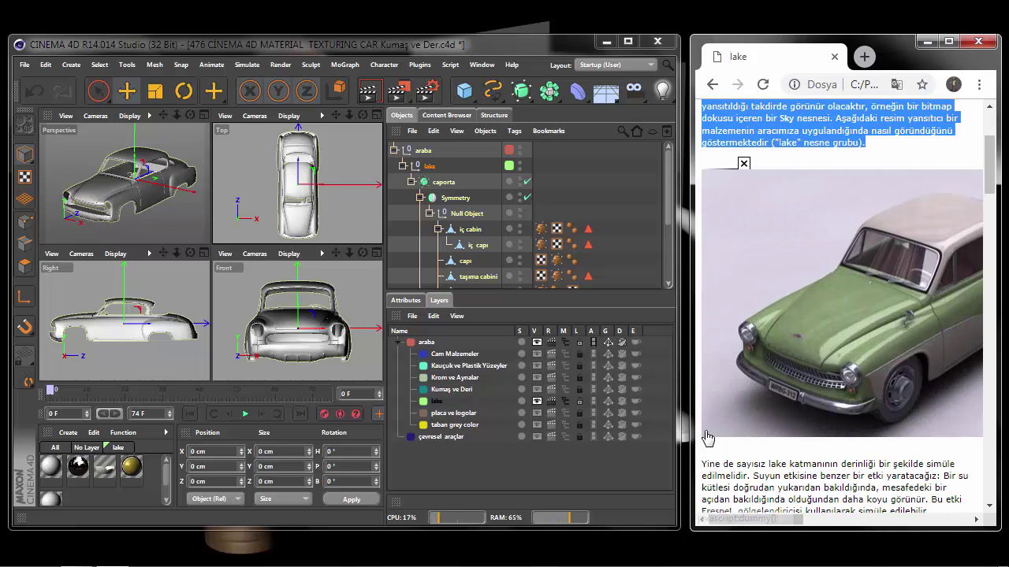
Select the Yine de sayısız and Renk kanalına paragraphs, then view and close the second car illustration
{"action": "left_click_drag", "start_coordinate": [703, 263], "coordinate": [928, 309]}
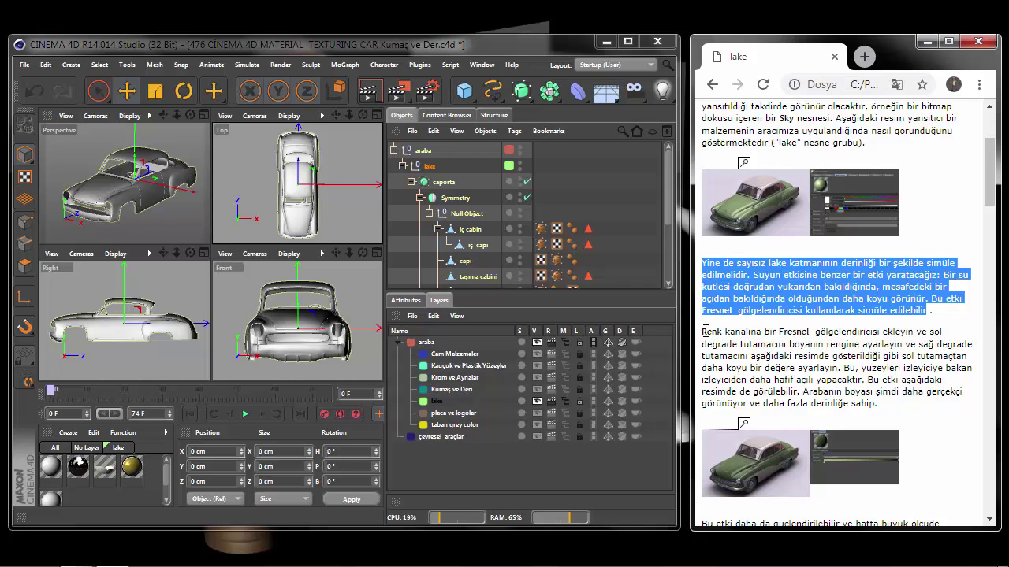
{"action": "left_click_drag", "start_coordinate": [703, 331], "coordinate": [877, 402]}
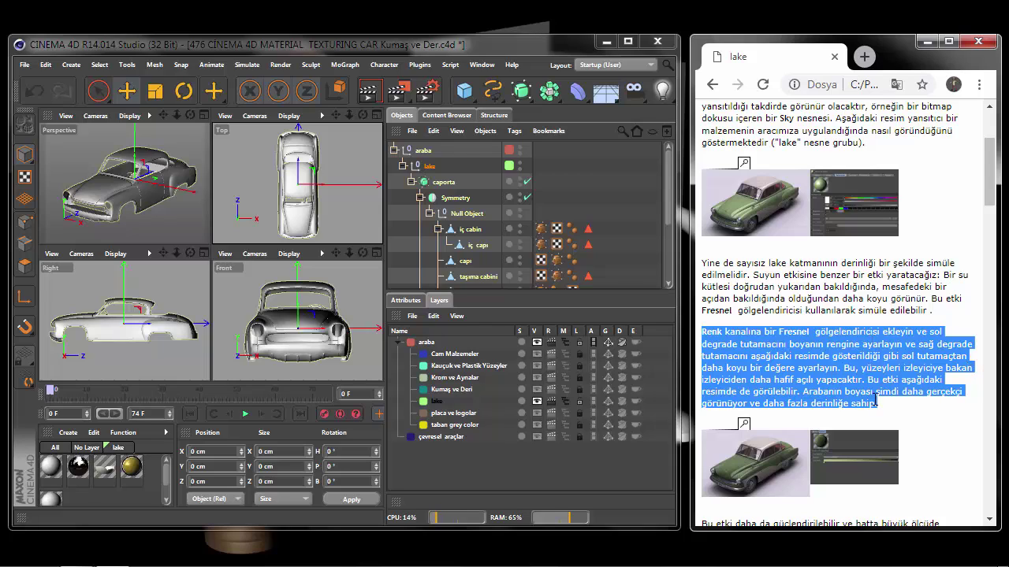
{"action": "scroll", "coordinate": [931, 429], "scroll_direction": "down", "scroll_amount": 3}
{"action": "scroll", "coordinate": [932, 429], "scroll_direction": "down", "scroll_amount": 2}
{"action": "left_click", "coordinate": [768, 316]}
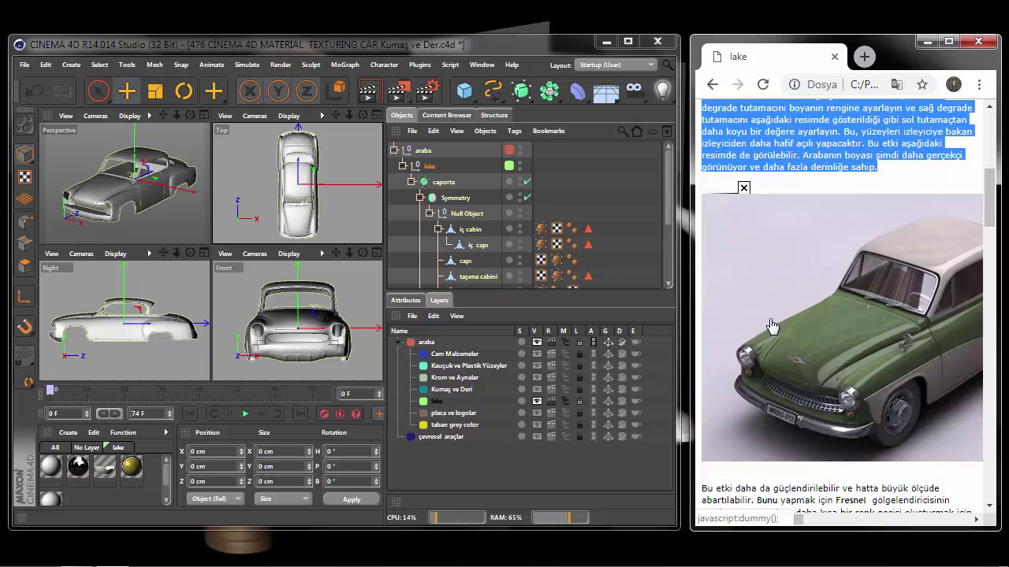
{"action": "left_click_drag", "start_coordinate": [776, 526], "coordinate": [918, 520]}
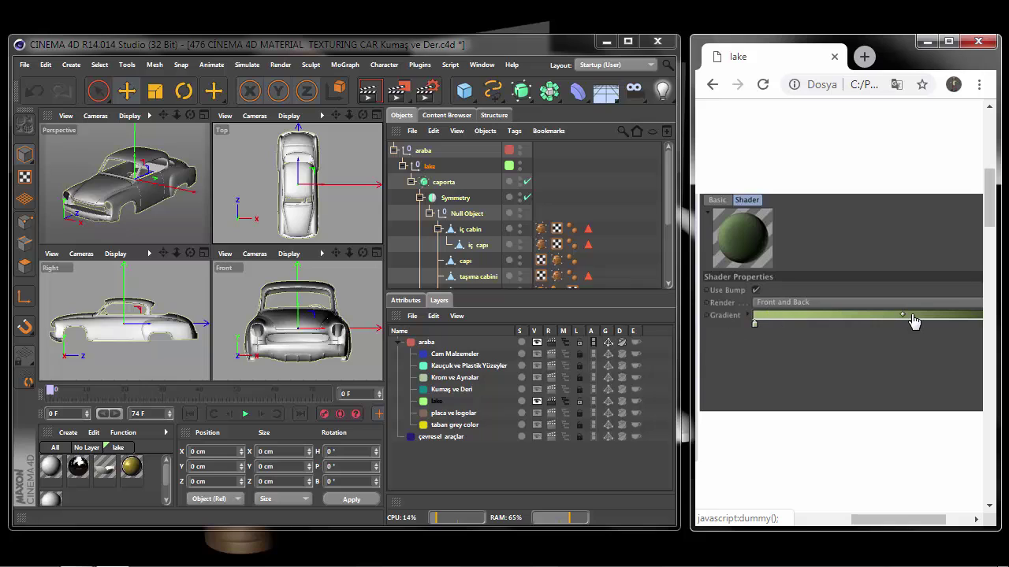
{"action": "left_click_drag", "start_coordinate": [925, 523], "coordinate": [709, 457]}
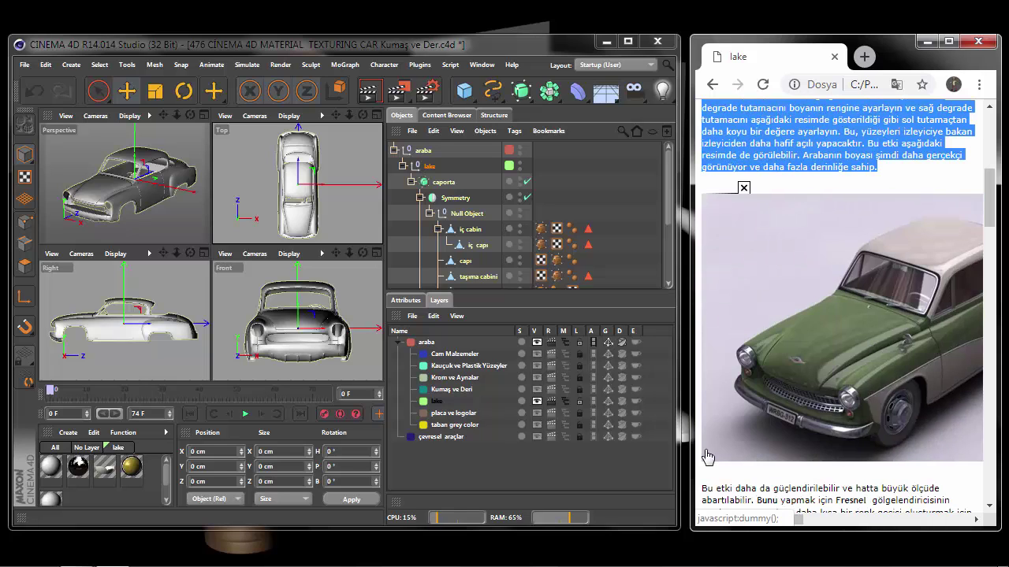
{"action": "left_click", "coordinate": [703, 434]}
Select the Bu etki daha da paragraph, then view and close the enlarged shader screenshot
{"action": "left_click_drag", "start_coordinate": [702, 287], "coordinate": [885, 331]}
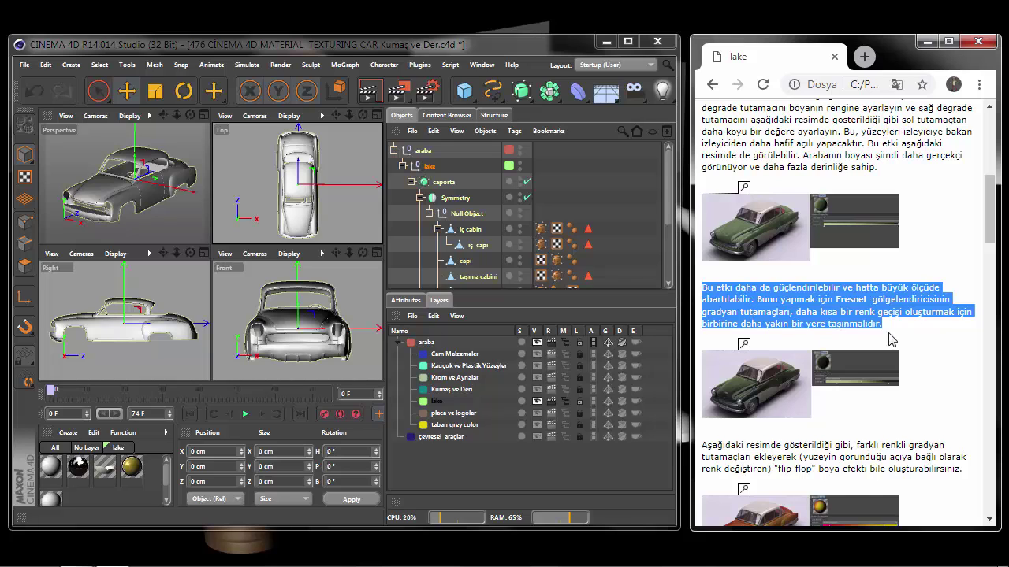
{"action": "left_click", "coordinate": [768, 386]}
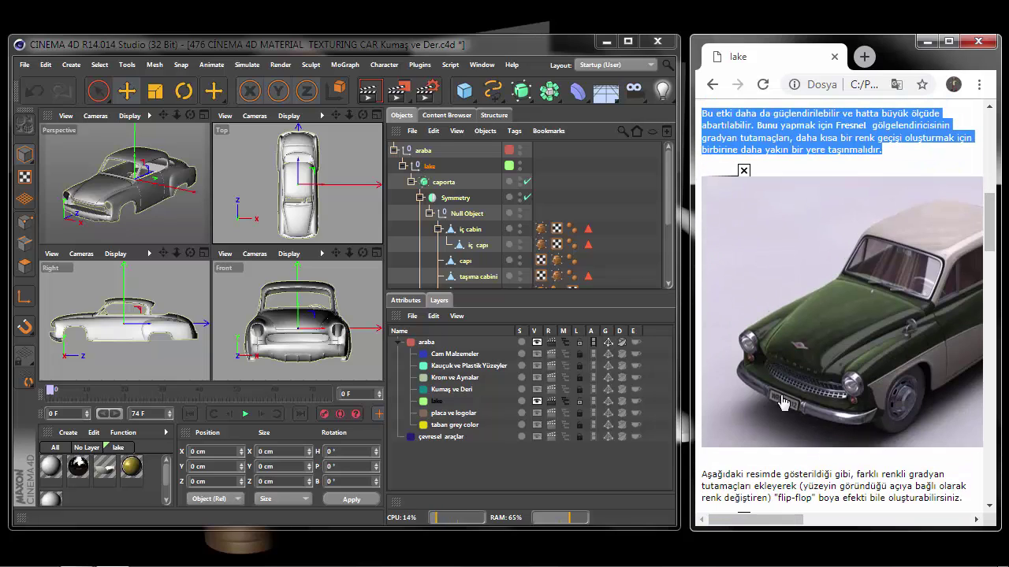
{"action": "left_click_drag", "start_coordinate": [792, 520], "coordinate": [904, 510]}
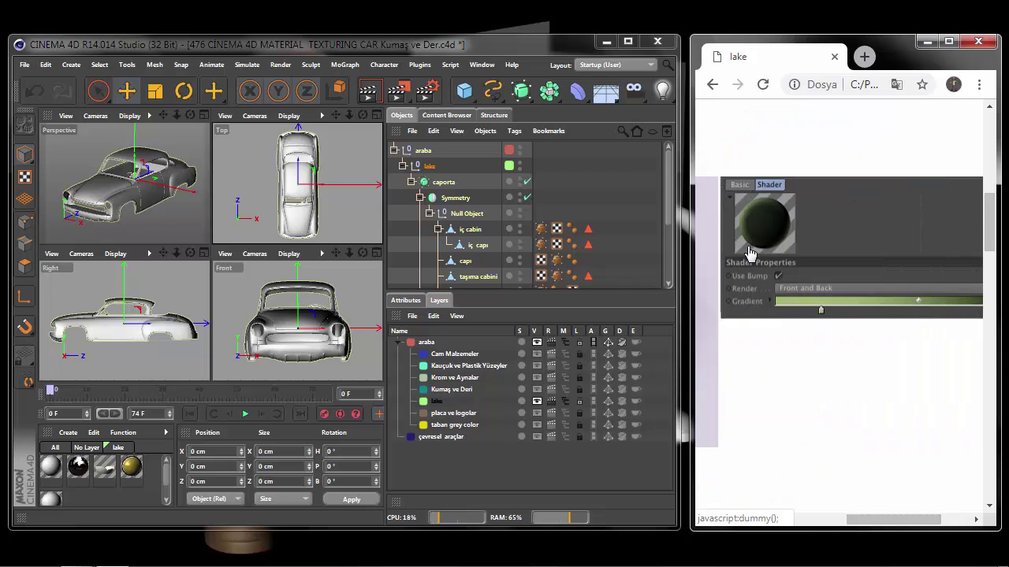
{"action": "left_click", "coordinate": [817, 392]}
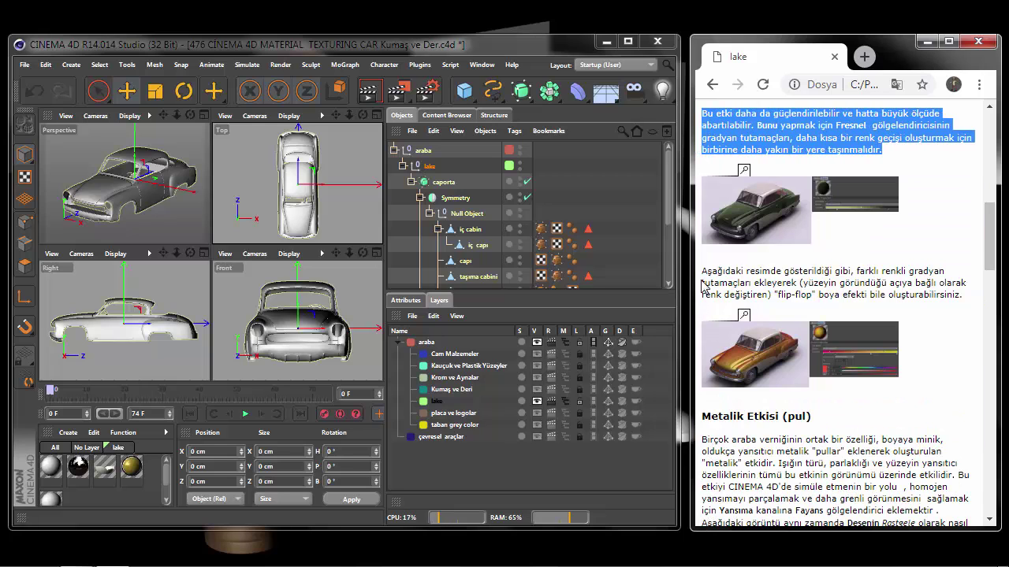
Select the flip-flop paint paragraph, view the orange car picture, then select the Metalik Etkisi heading
{"action": "left_click_drag", "start_coordinate": [702, 270], "coordinate": [965, 300]}
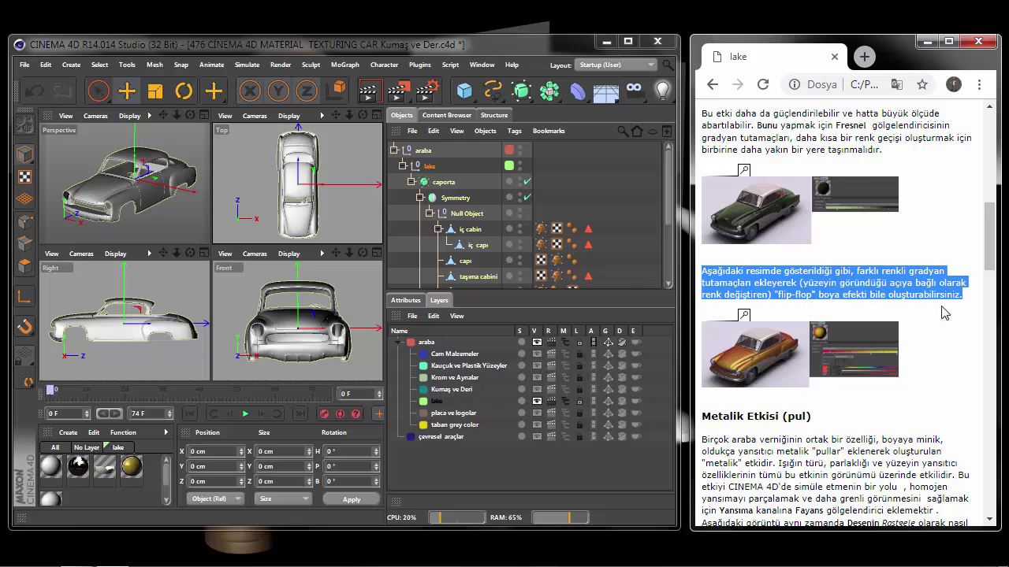
{"action": "left_click", "coordinate": [761, 368]}
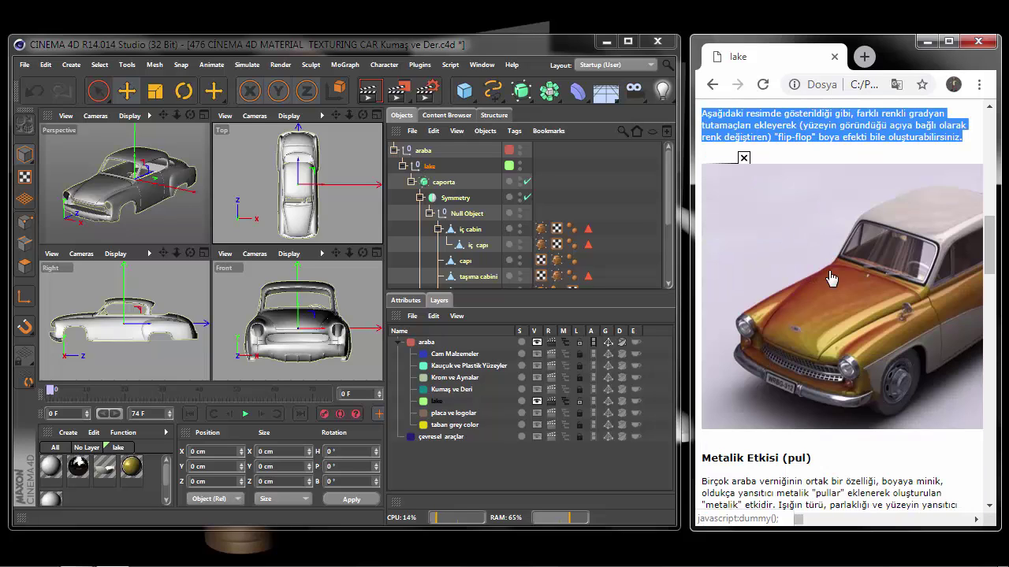
{"action": "scroll", "coordinate": [760, 361], "scroll_direction": "right", "scroll_amount": 2}
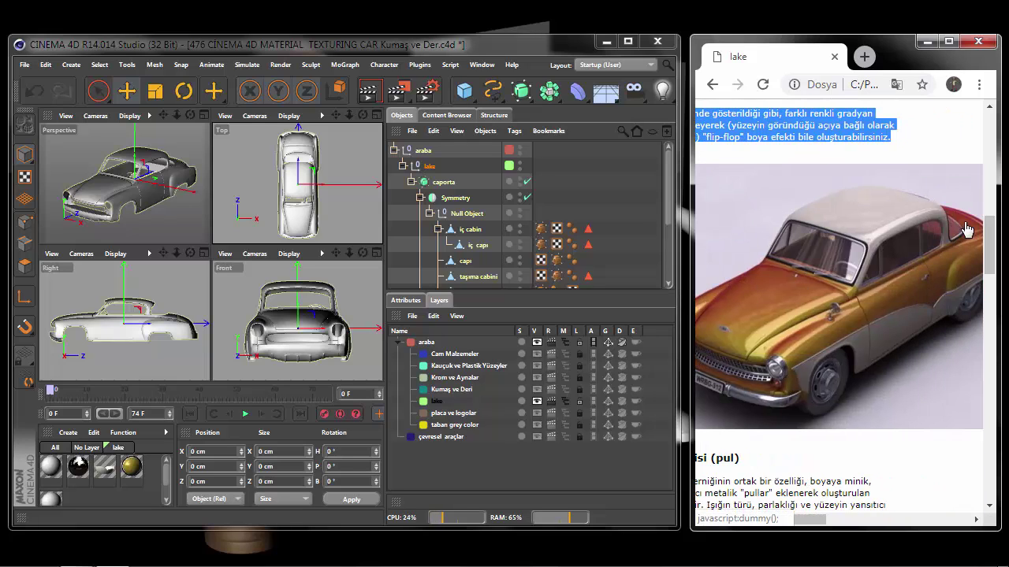
{"action": "left_click_drag", "start_coordinate": [809, 520], "coordinate": [944, 524]}
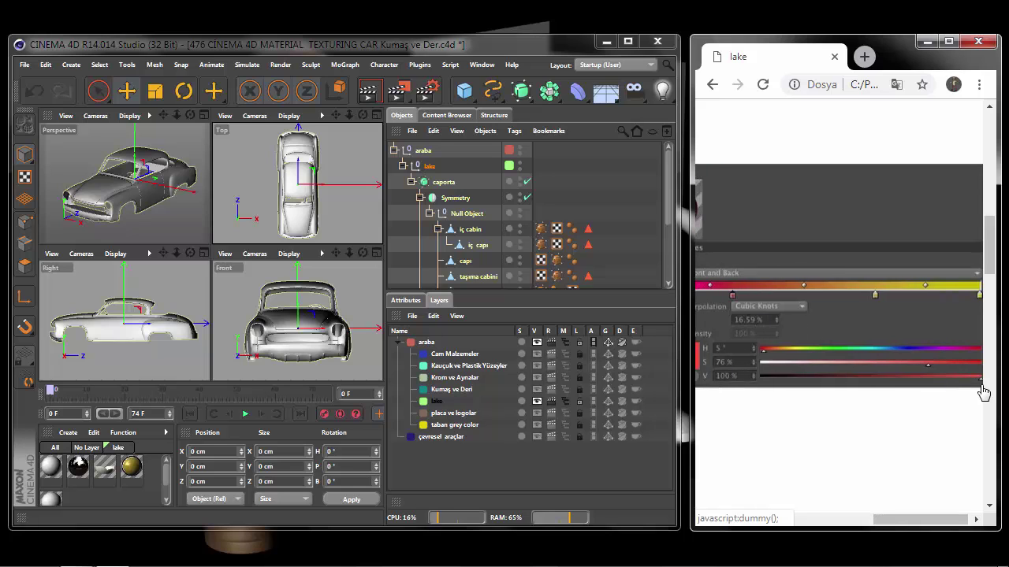
{"action": "left_click_drag", "start_coordinate": [702, 258], "coordinate": [809, 258]}
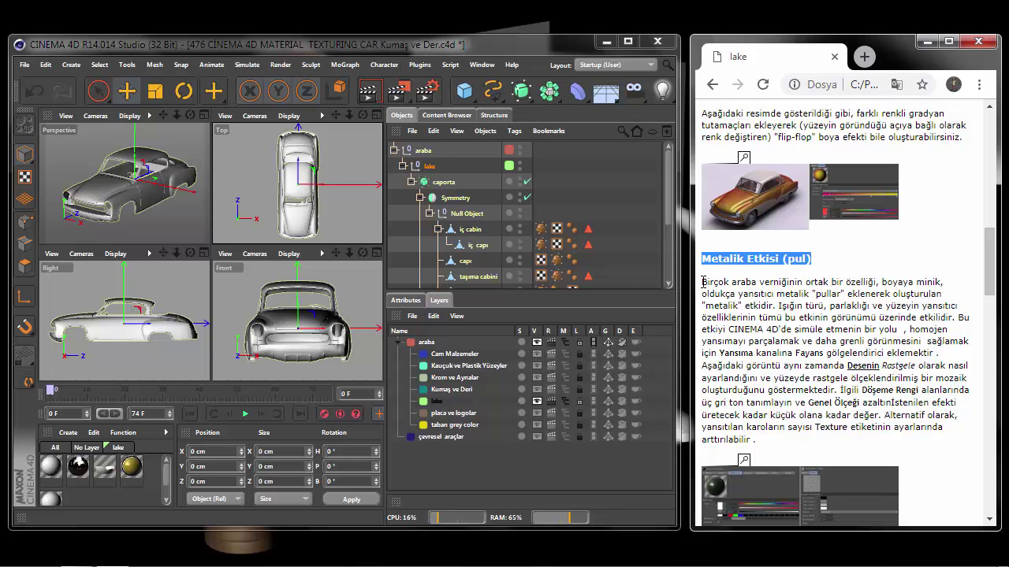
Select the metallic flake paragraph, then view and close the enlarged Tile Shader material screenshot
{"action": "left_click_drag", "start_coordinate": [704, 281], "coordinate": [819, 441]}
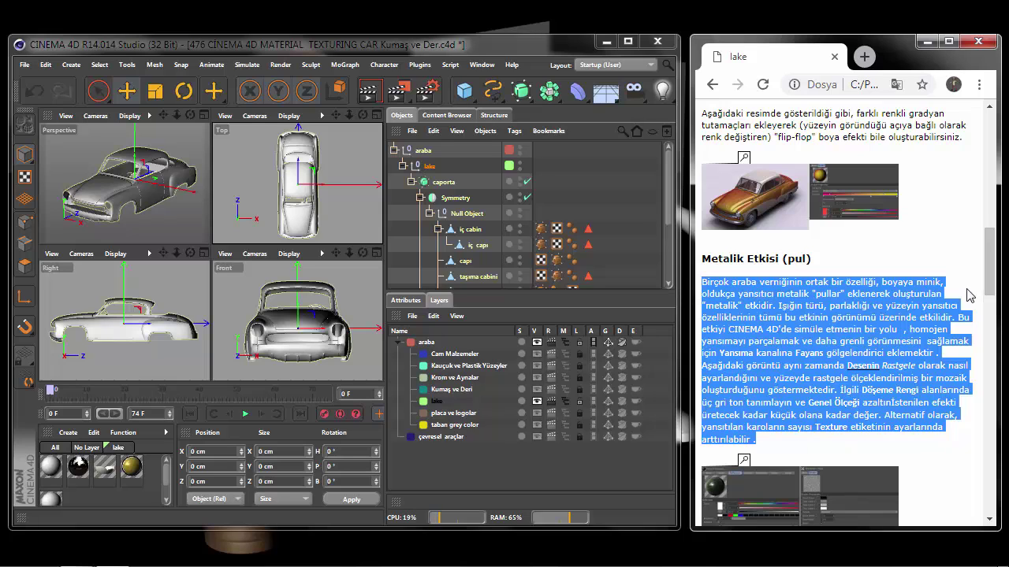
{"action": "scroll", "coordinate": [969, 295], "scroll_direction": "down", "scroll_amount": 3}
{"action": "left_click", "coordinate": [768, 293]}
{"action": "scroll", "coordinate": [770, 331], "scroll_direction": "down", "scroll_amount": 1}
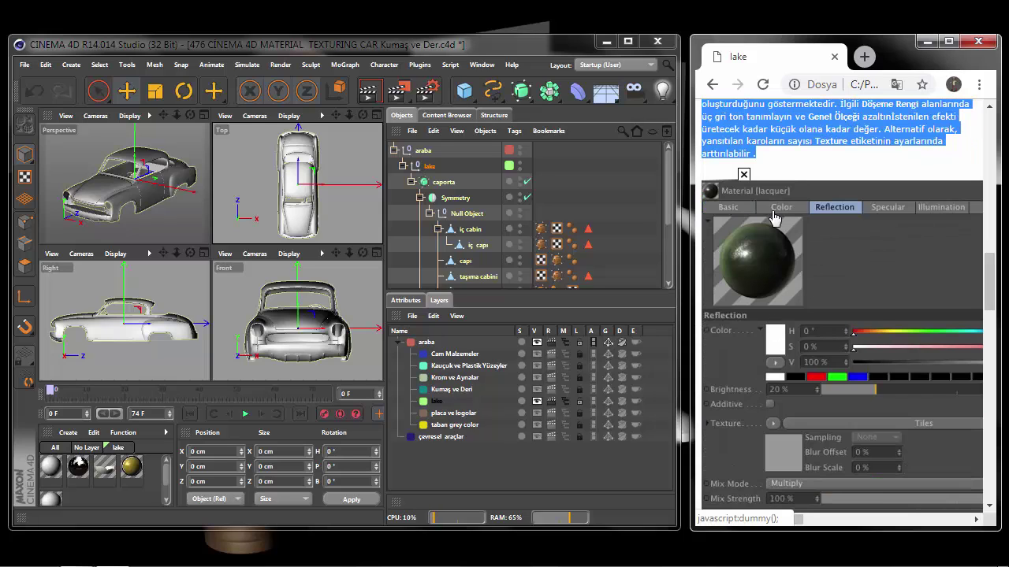
{"action": "mouse_move", "coordinate": [788, 520]}
{"action": "left_mouse_down"}
{"action": "mouse_move", "coordinate": [851, 522]}
{"action": "mouse_move", "coordinate": [776, 524]}
{"action": "left_mouse_up"}
{"action": "scroll", "coordinate": [768, 520], "scroll_direction": "down", "scroll_amount": 1}
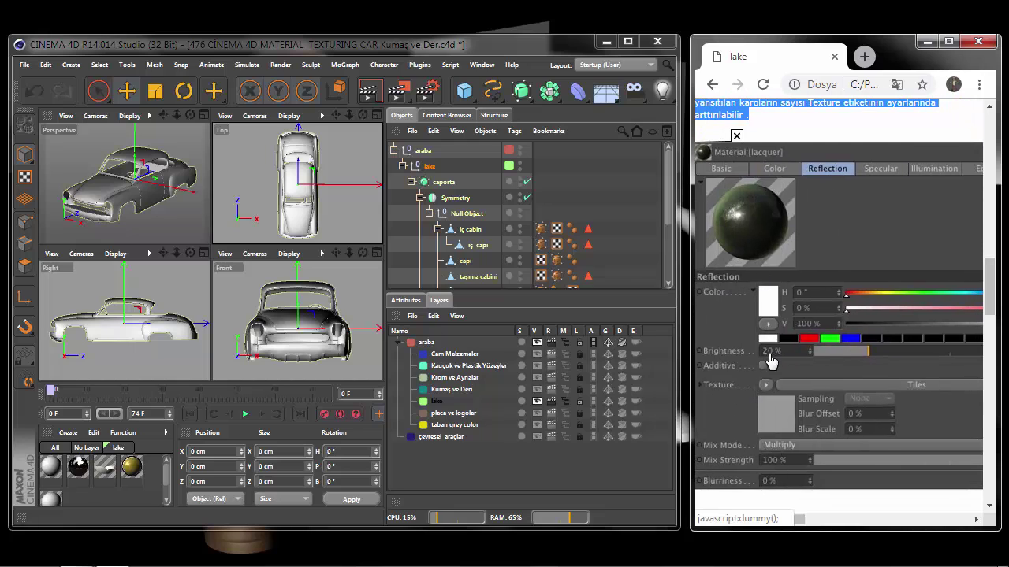
{"action": "left_click_drag", "start_coordinate": [788, 521], "coordinate": [922, 520]}
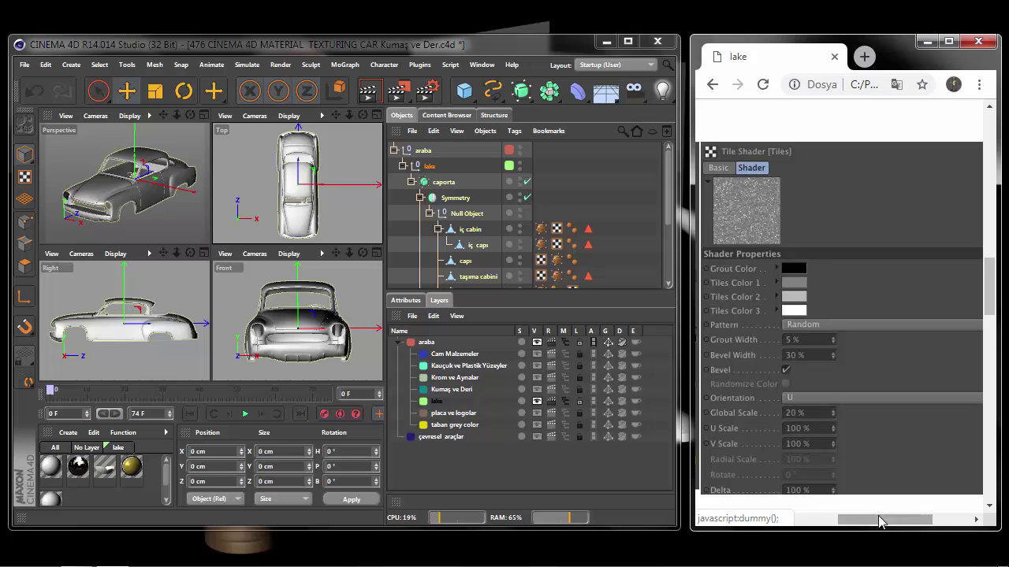
{"action": "left_click_drag", "start_coordinate": [880, 522], "coordinate": [727, 520]}
{"action": "left_click", "coordinate": [722, 489]}
Select the projection and tiling paragraph and enlarge the green car hood picture
{"action": "left_click_drag", "start_coordinate": [703, 257], "coordinate": [896, 370]}
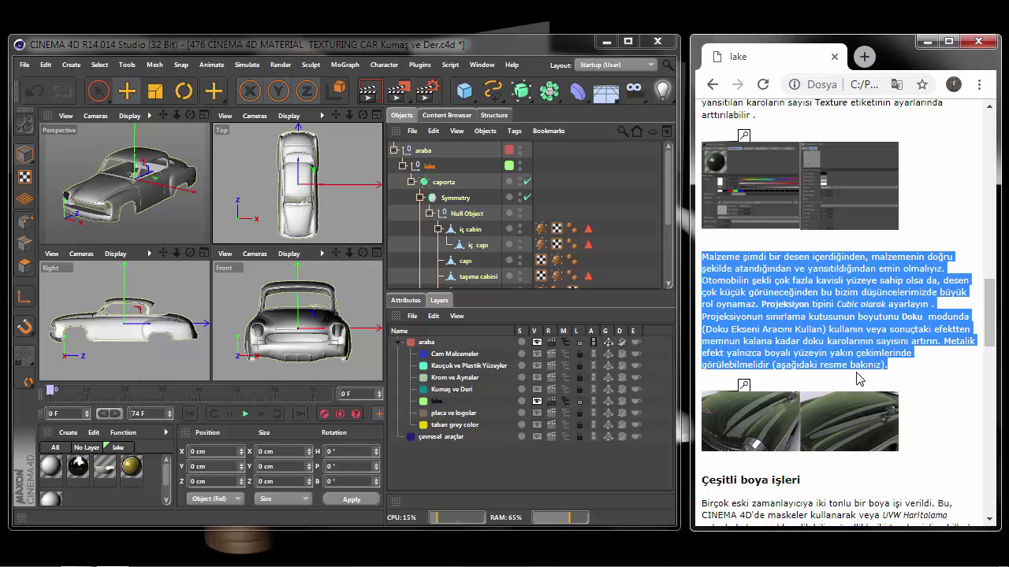
{"action": "scroll", "coordinate": [945, 370], "scroll_direction": "down", "scroll_amount": 1}
{"action": "left_click", "coordinate": [765, 331]}
Scroll through the enlarged green car hood close-up
{"action": "scroll", "coordinate": [796, 355], "scroll_direction": "down", "scroll_amount": 1}
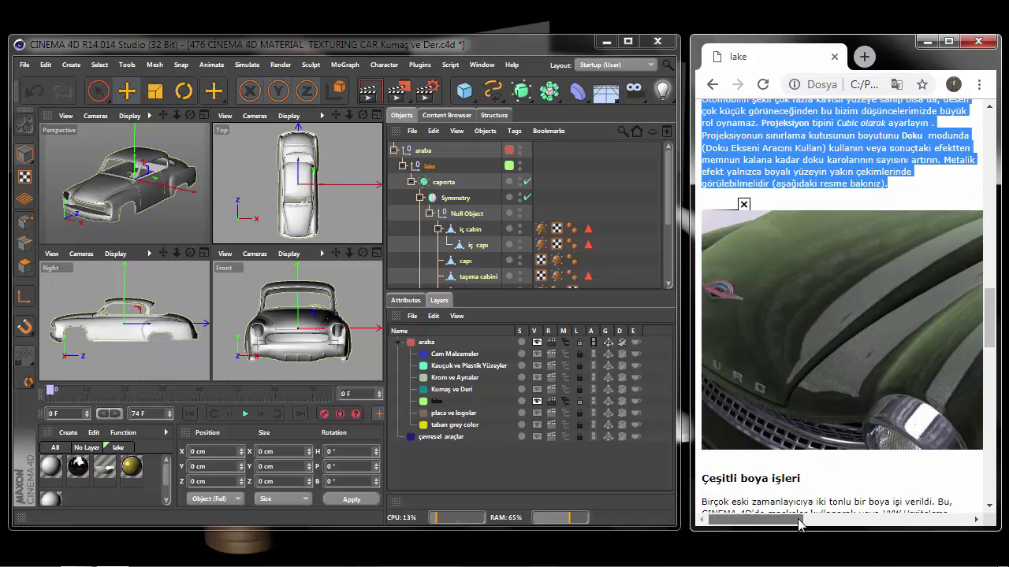
{"action": "left_click_drag", "start_coordinate": [798, 520], "coordinate": [930, 522]}
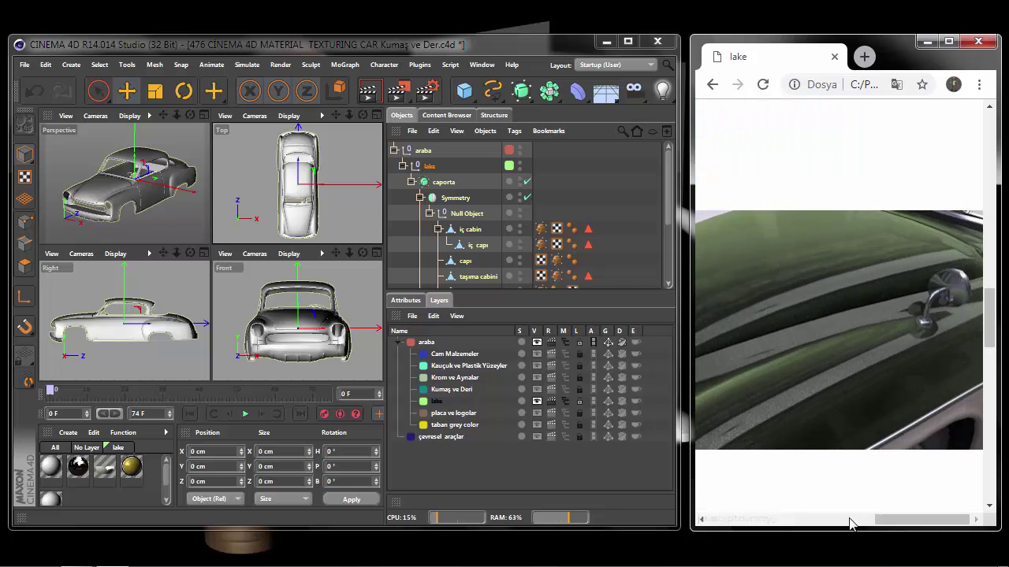
{"action": "left_click_drag", "start_coordinate": [851, 520], "coordinate": [727, 539]}
Select the Çeşitli boya işleri heading and the two-tone paint and alpha mask paragraphs
{"action": "triple_click", "coordinate": [807, 298]}
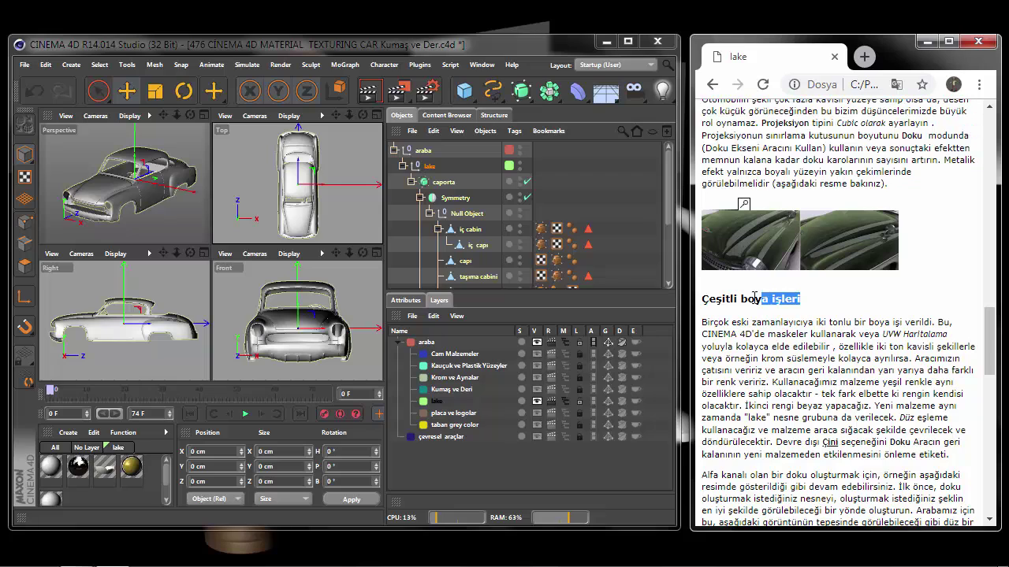
{"action": "triple_click", "coordinate": [704, 323]}
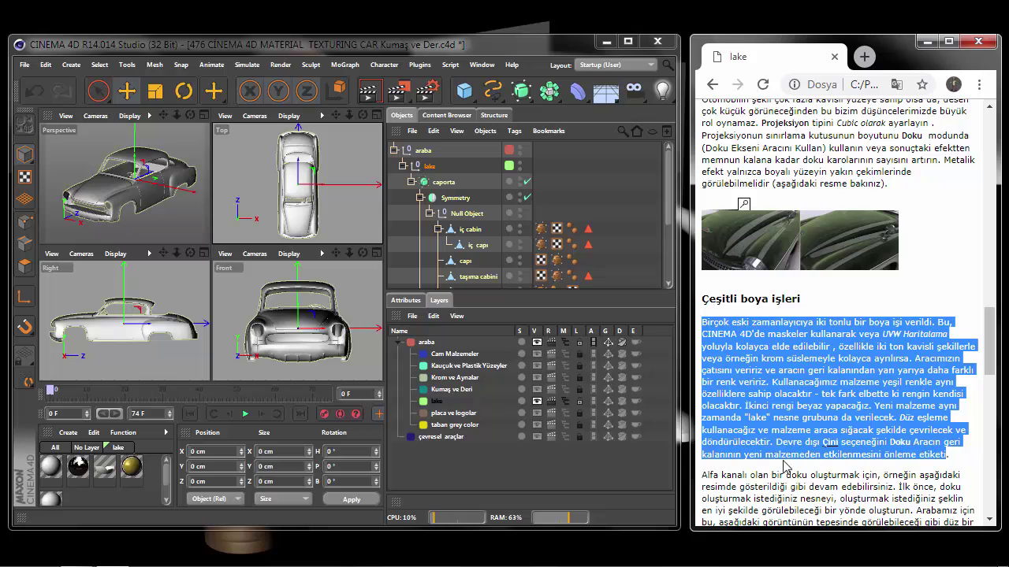
{"action": "scroll", "coordinate": [990, 347], "scroll_direction": "down", "scroll_amount": 3}
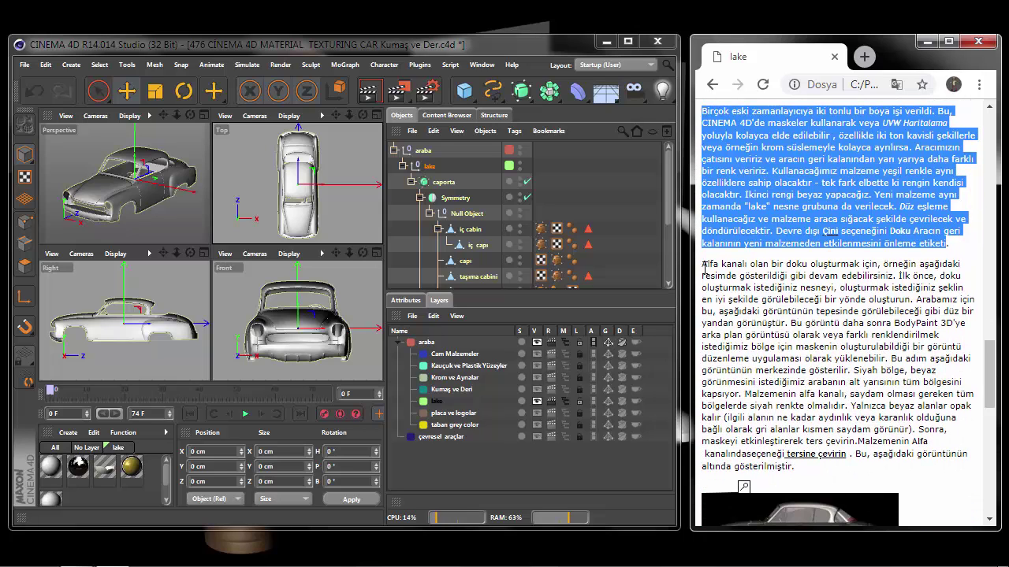
{"action": "left_click_drag", "start_coordinate": [704, 265], "coordinate": [813, 377]}
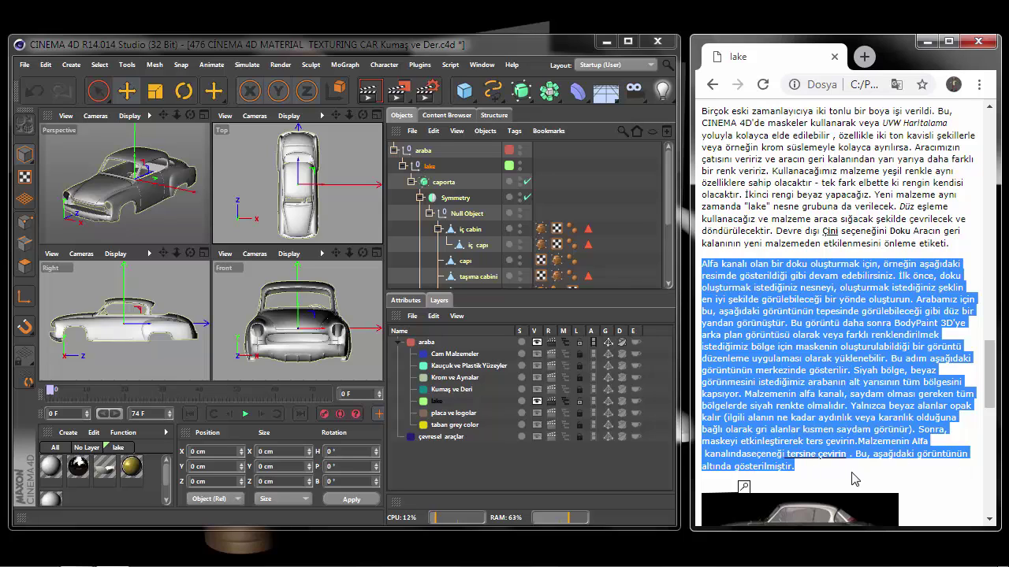
Scroll to the end of the lake article, selecting the Şimdi malzeme paragraph along the way
{"action": "left_click_drag", "start_coordinate": [991, 402], "coordinate": [992, 413]}
{"action": "scroll", "coordinate": [991, 413], "scroll_direction": "down", "scroll_amount": 2}
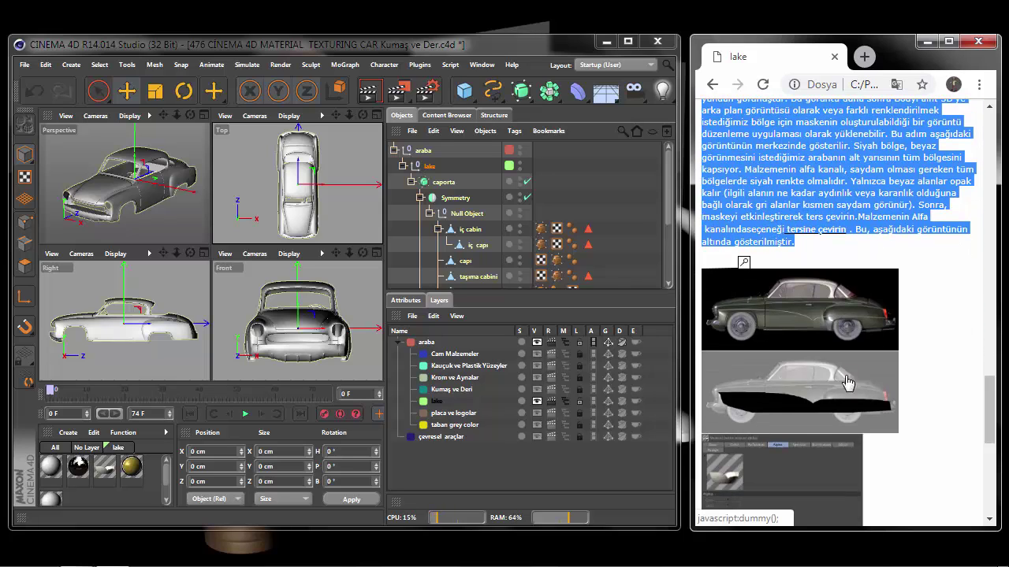
{"action": "scroll", "coordinate": [991, 413], "scroll_direction": "down", "scroll_amount": 2}
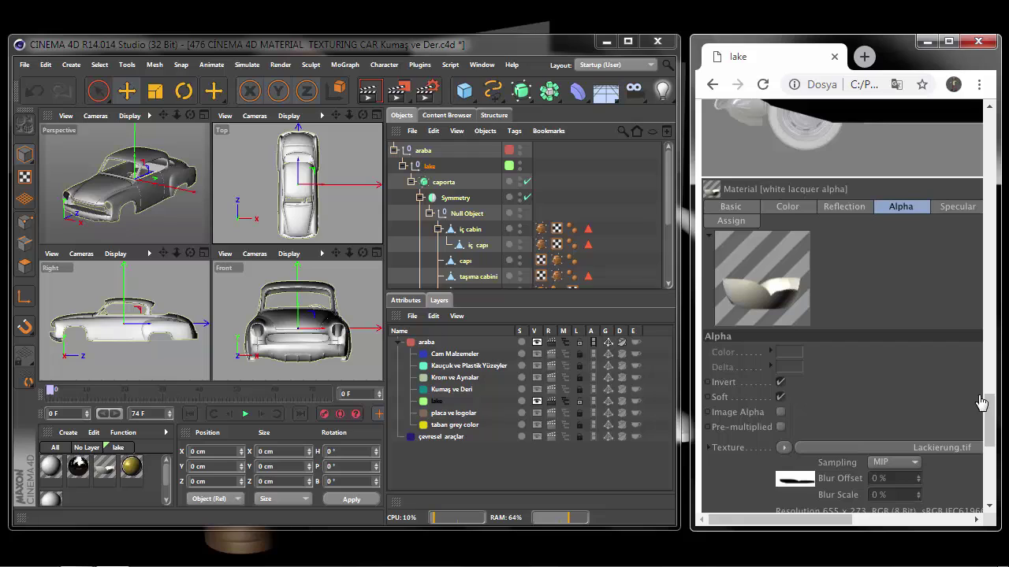
{"action": "left_click_drag", "start_coordinate": [780, 520], "coordinate": [788, 520]}
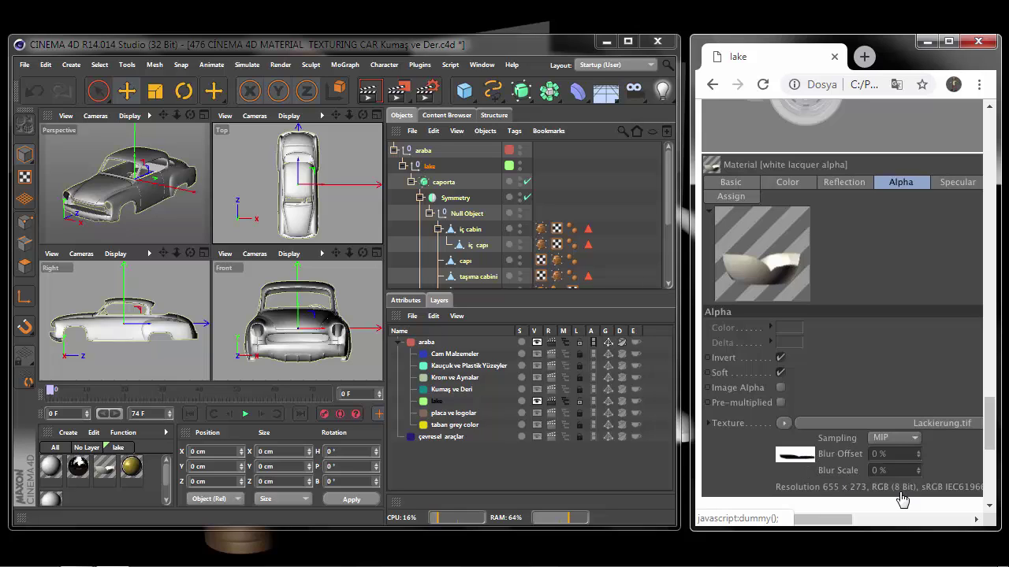
{"action": "left_click_drag", "start_coordinate": [991, 426], "coordinate": [991, 454]}
{"action": "left_click_drag", "start_coordinate": [703, 303], "coordinate": [839, 409]}
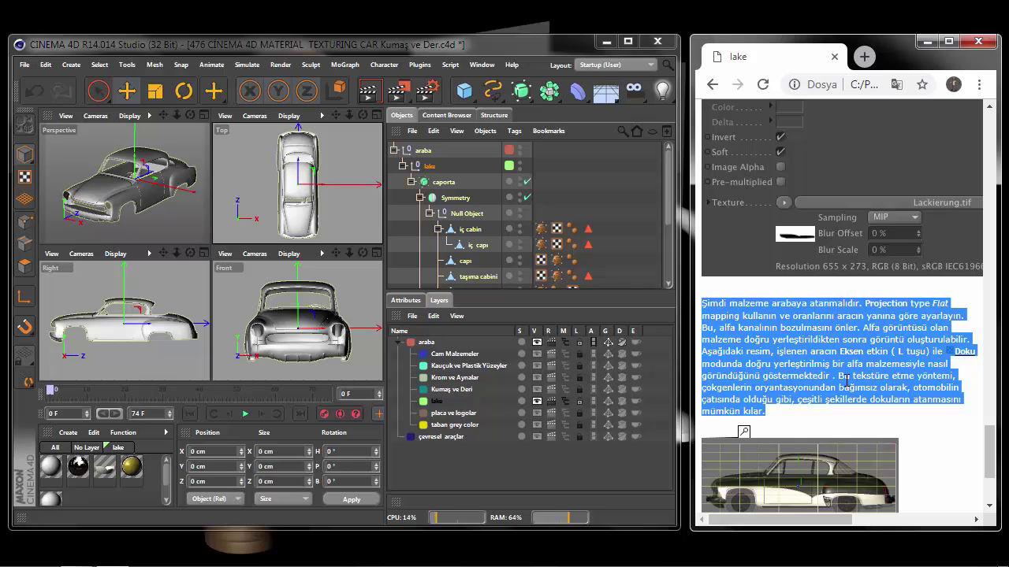
{"action": "left_click_drag", "start_coordinate": [989, 453], "coordinate": [990, 475]}
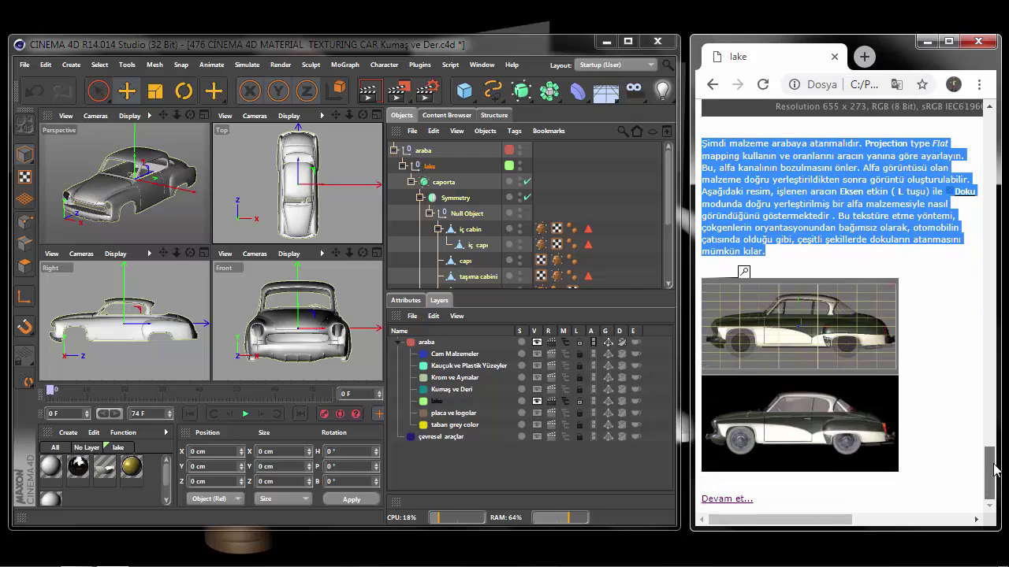
{"action": "left_click", "coordinate": [764, 500]}
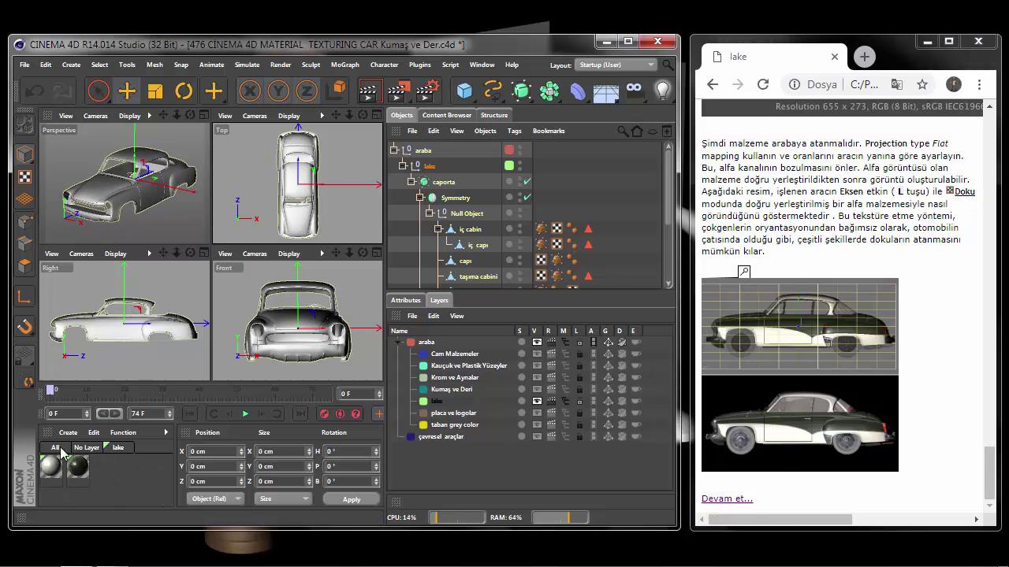
Switch Cinema 4D to the boya test.c4d document from the Window menu
{"action": "scroll", "coordinate": [167, 476], "scroll_direction": "down", "scroll_amount": 1}
{"action": "scroll", "coordinate": [167, 481], "scroll_direction": "down", "scroll_amount": 1}
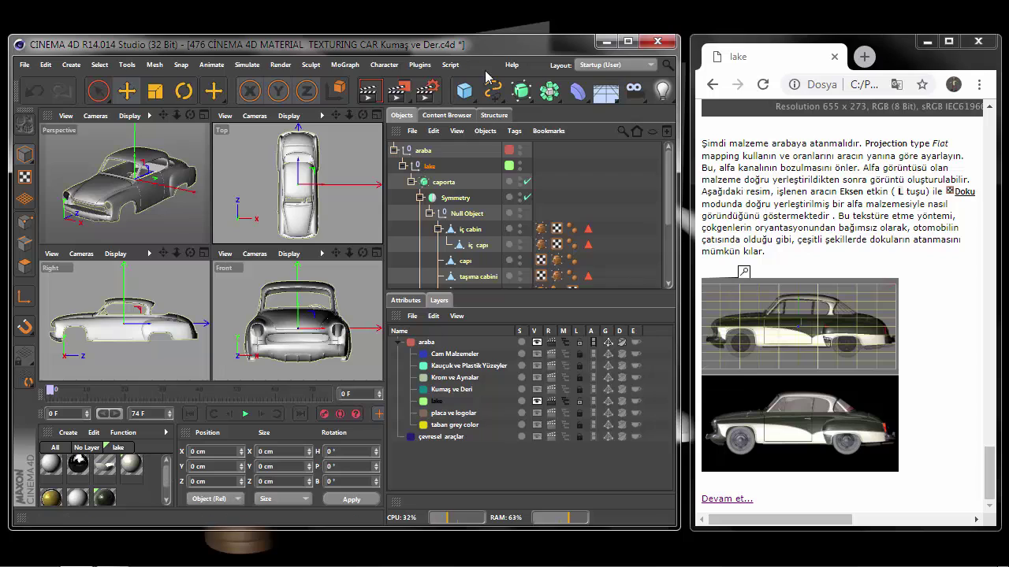
{"action": "left_click", "coordinate": [481, 64]}
{"action": "left_click", "coordinate": [503, 376]}
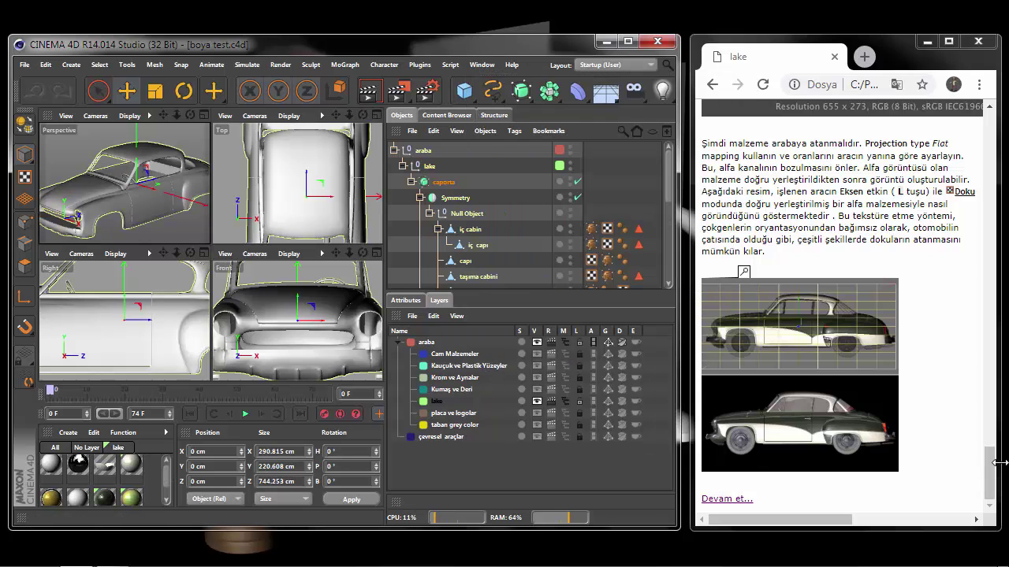
Back in the tutorial, select the flip-flop paragraph and view the enlarged orange car picture
{"action": "left_click_drag", "start_coordinate": [989, 473], "coordinate": [953, 273]}
{"action": "scroll", "coordinate": [954, 272], "scroll_direction": "up", "scroll_amount": 5}
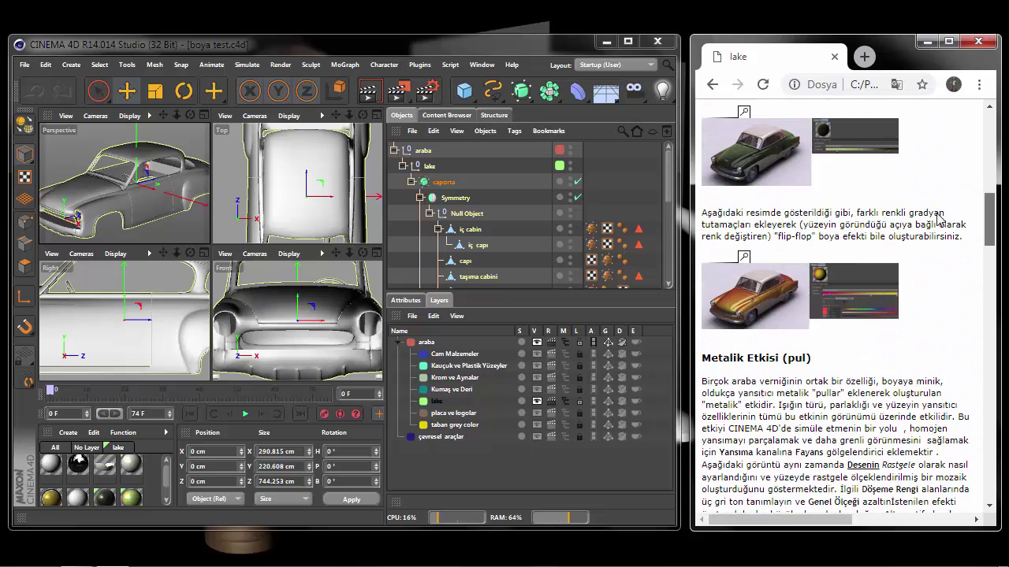
{"action": "left_click_drag", "start_coordinate": [702, 211], "coordinate": [960, 235]}
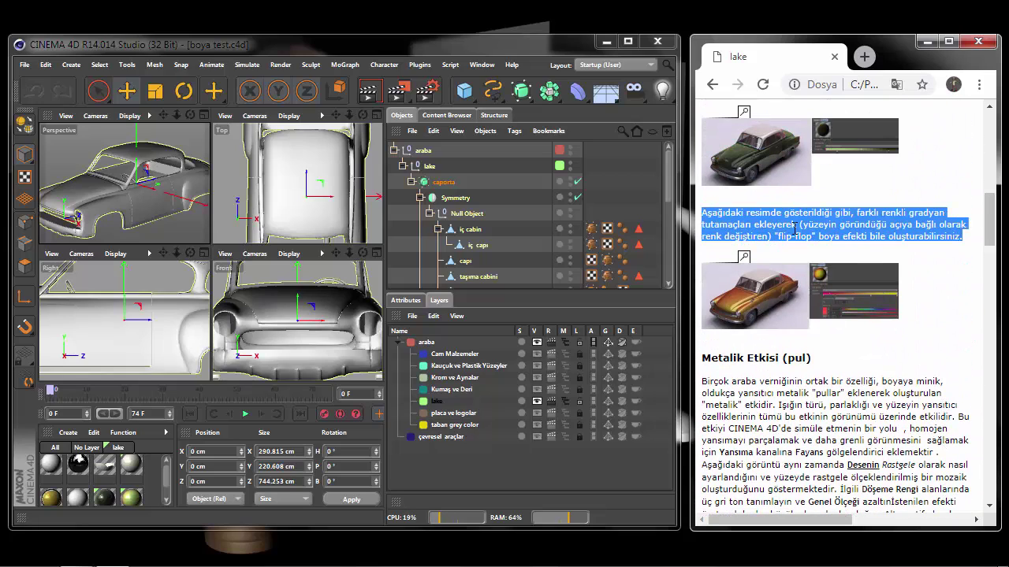
{"action": "left_click", "coordinate": [769, 301]}
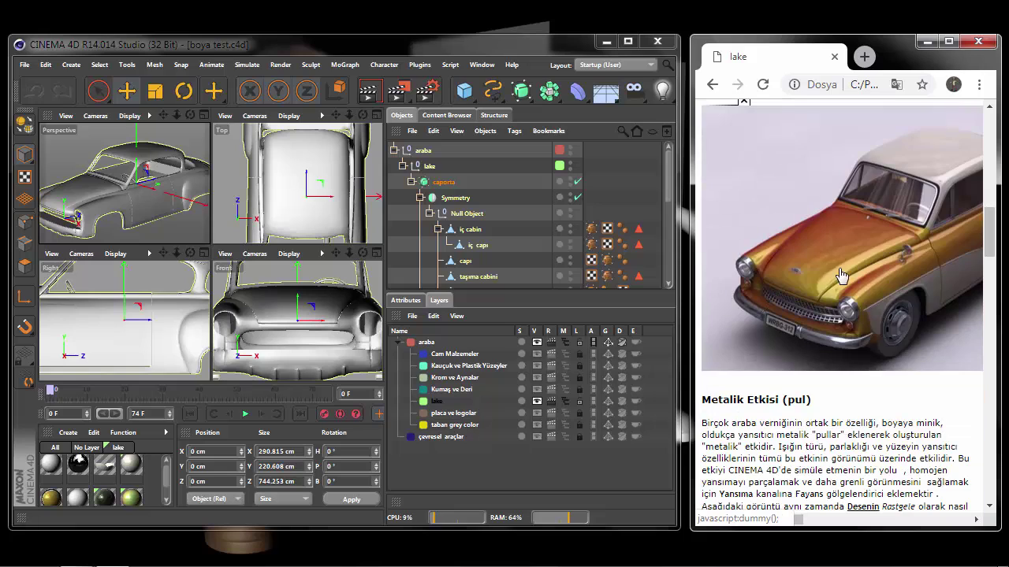
{"action": "left_click_drag", "start_coordinate": [798, 519], "coordinate": [910, 522]}
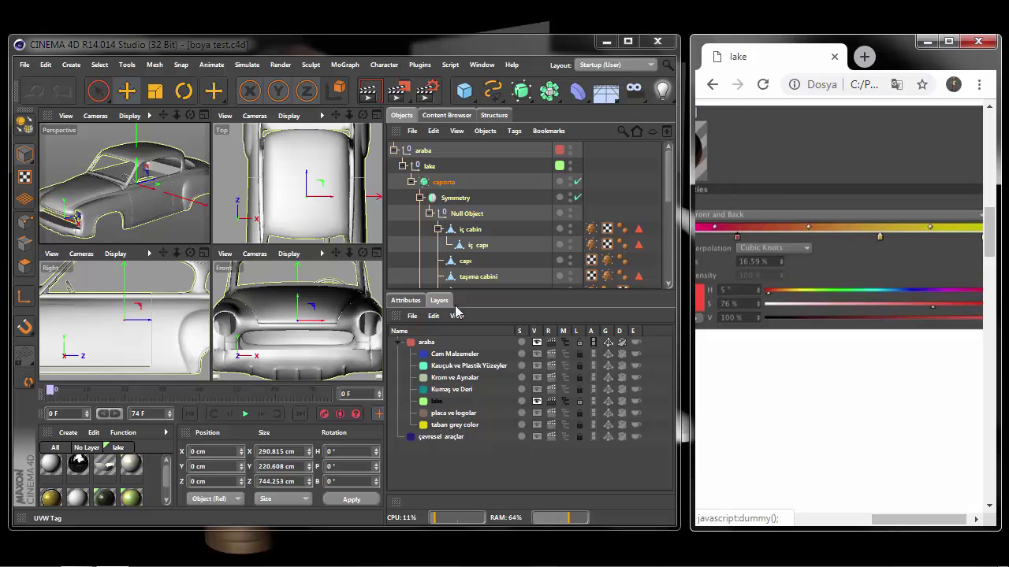
Open the flip flop material and set a Fresnel gradient knot to cyan
{"action": "double_click", "coordinate": [130, 498]}
{"action": "left_click_drag", "start_coordinate": [412, 129], "coordinate": [377, 84]}
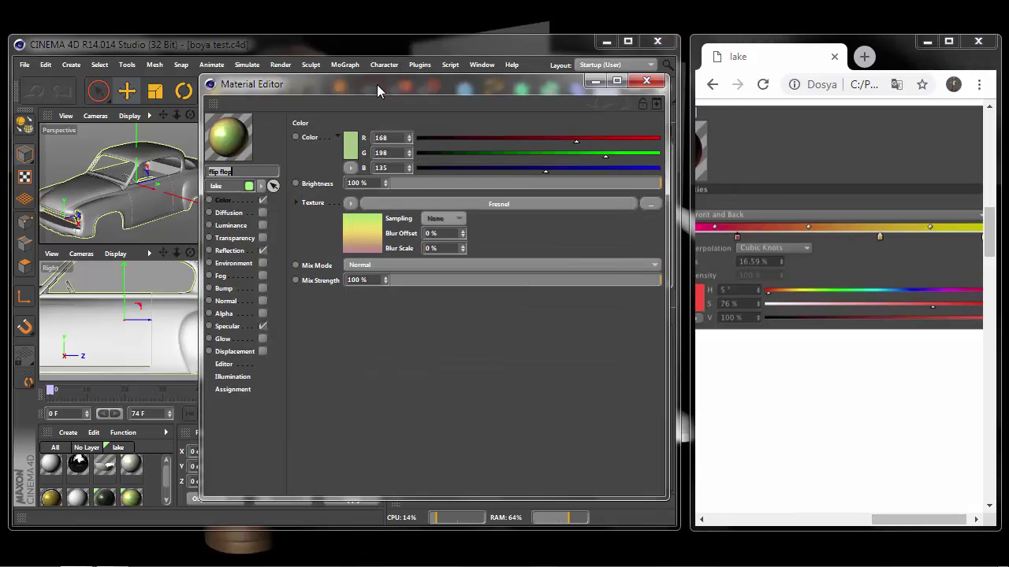
{"action": "left_click", "coordinate": [364, 236]}
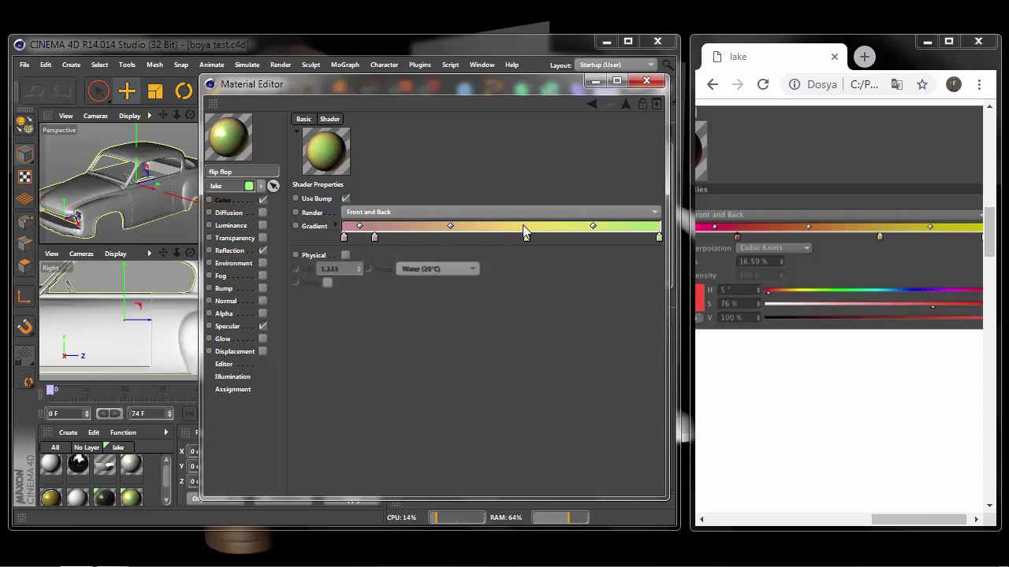
{"action": "left_click", "coordinate": [415, 230]}
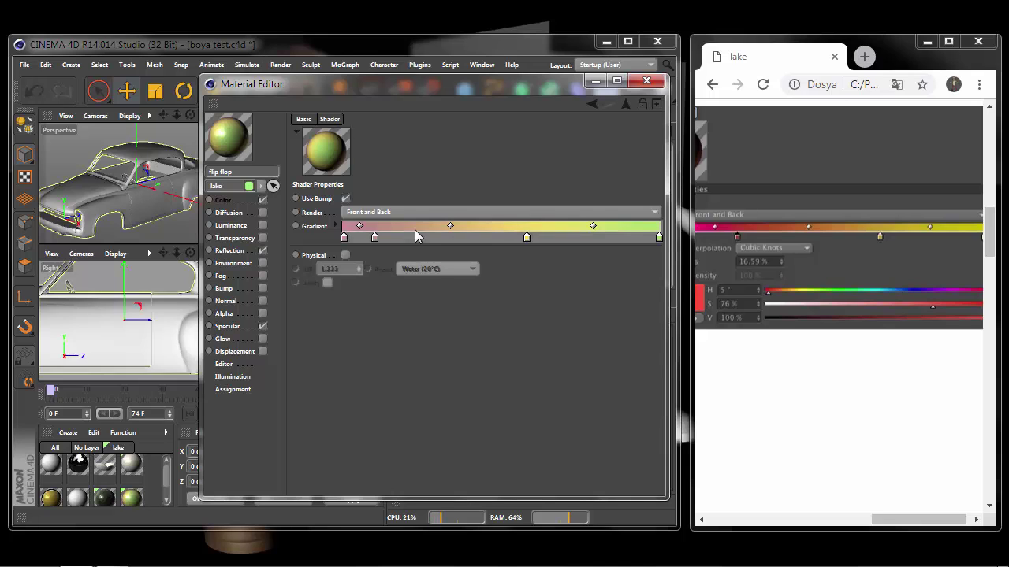
{"action": "double_click", "coordinate": [414, 237]}
{"action": "left_click_drag", "start_coordinate": [389, 192], "coordinate": [446, 178]}
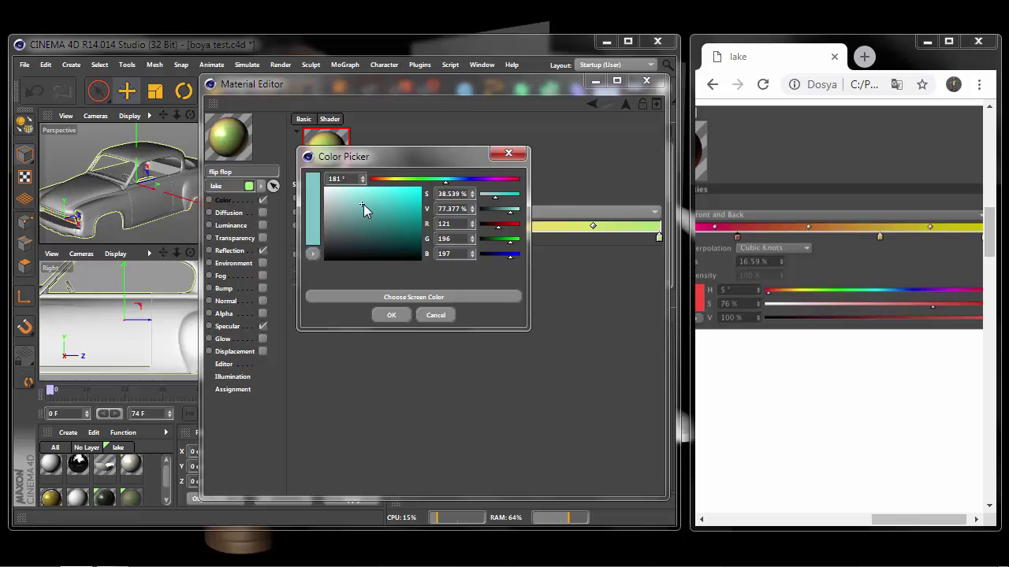
{"action": "left_click", "coordinate": [402, 315]}
Add another gradient knot and drag the knots to rebalance the colours, moving yellow further right
{"action": "left_click", "coordinate": [374, 236]}
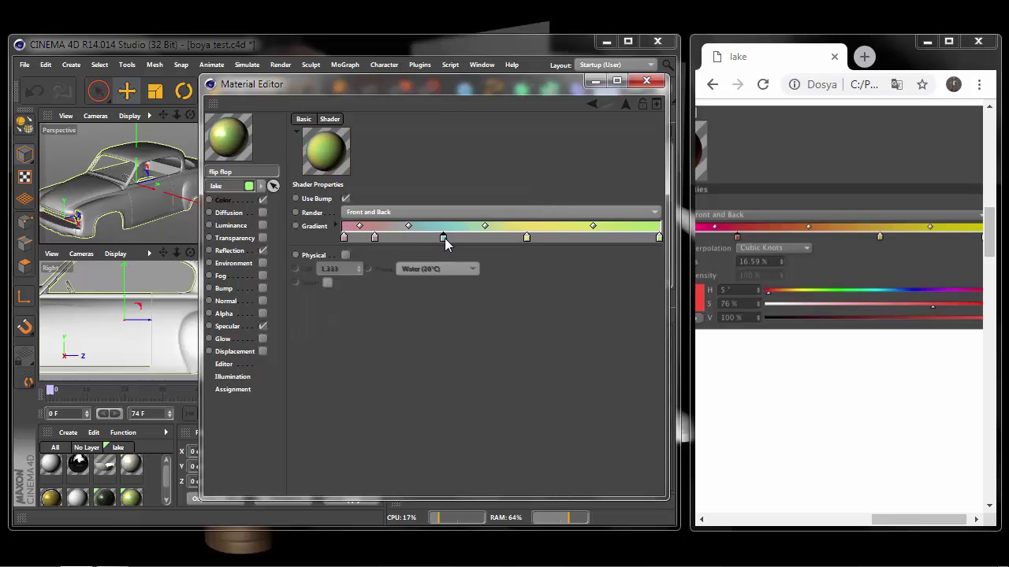
{"action": "left_click_drag", "start_coordinate": [445, 238], "coordinate": [448, 238]}
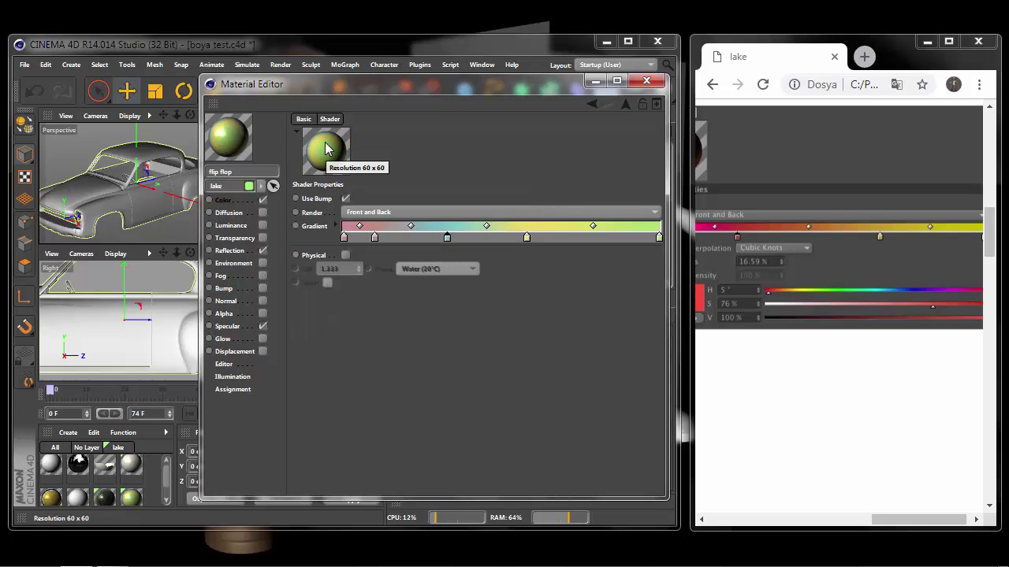
{"action": "left_click_drag", "start_coordinate": [374, 237], "coordinate": [462, 237]}
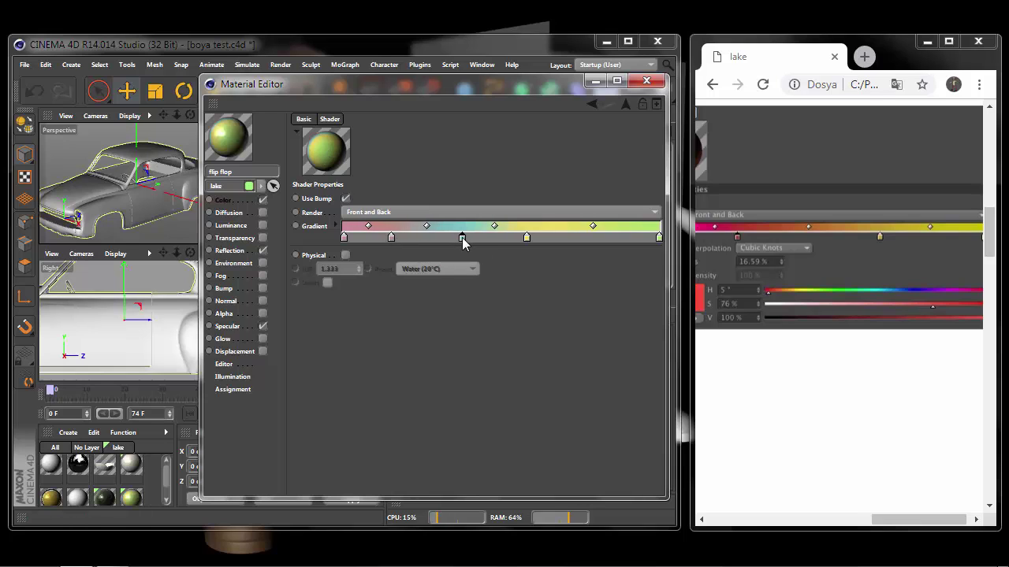
{"action": "left_click_drag", "start_coordinate": [527, 237], "coordinate": [539, 237]}
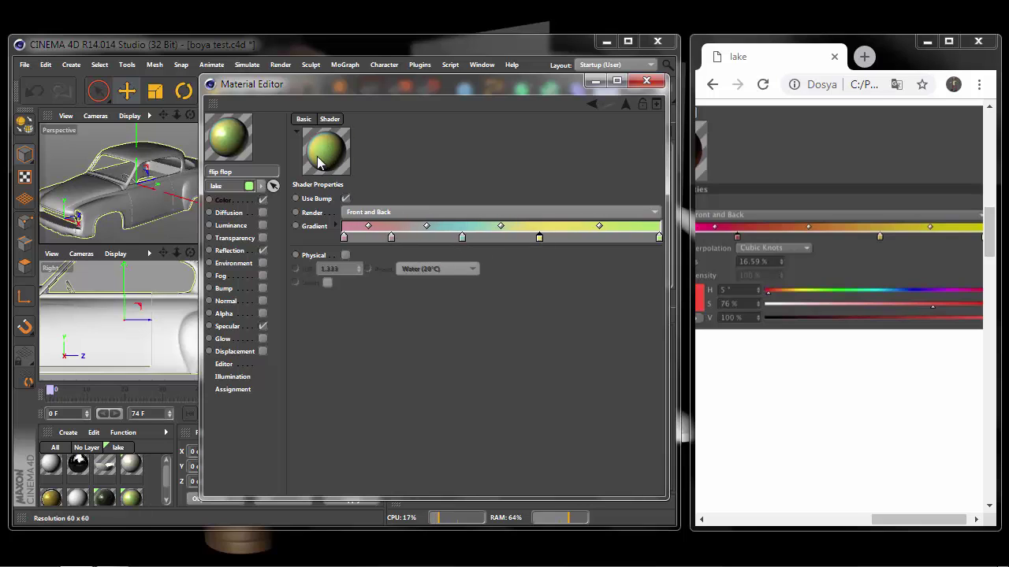
Enlarge the material preview to Huge and view it in a separate window, then return to the Color channel
{"action": "right_click", "coordinate": [241, 152]}
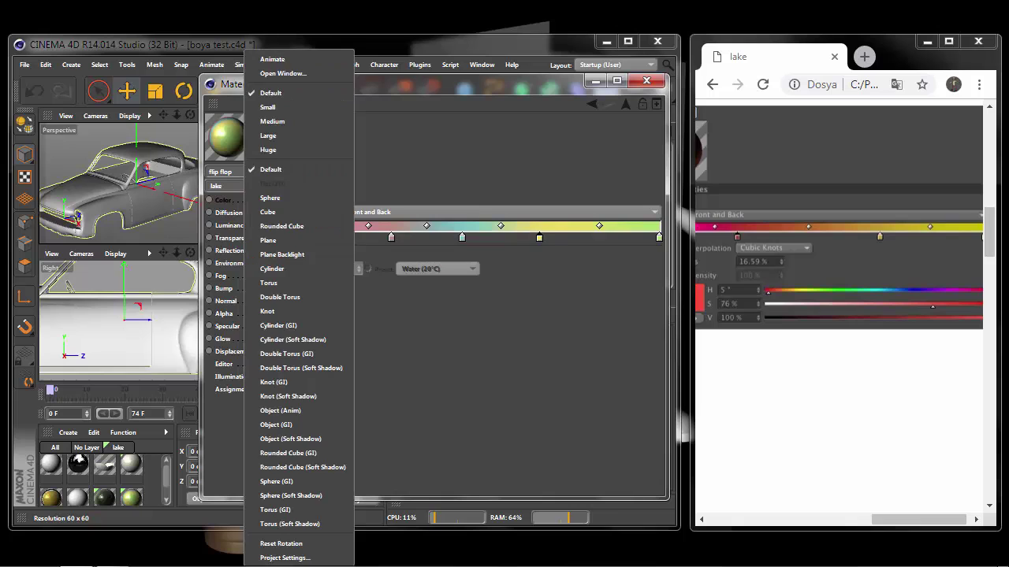
{"action": "left_click", "coordinate": [268, 150]}
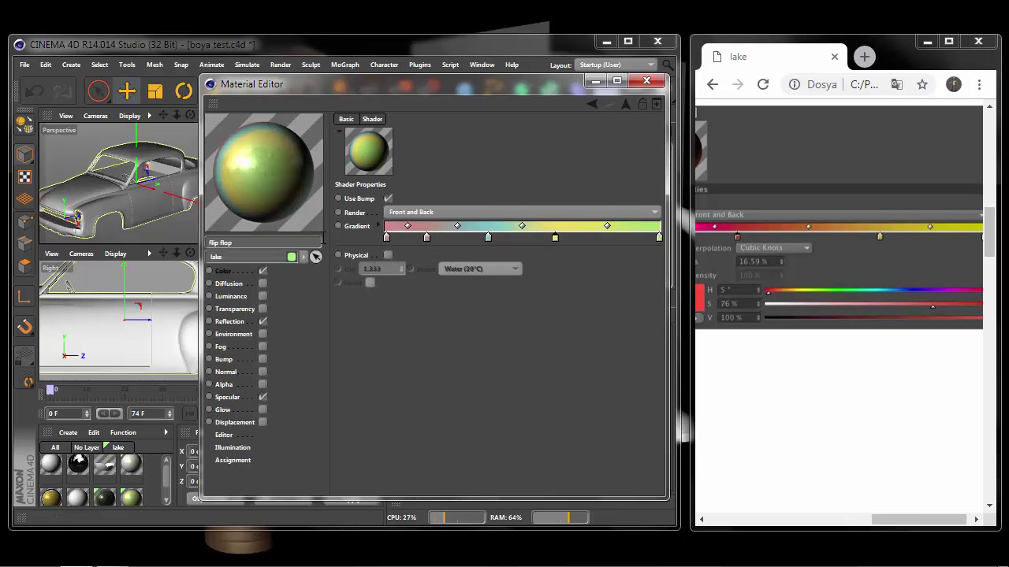
{"action": "right_click", "coordinate": [258, 185]}
{"action": "left_click", "coordinate": [310, 76]}
{"action": "left_click_drag", "start_coordinate": [383, 142], "coordinate": [705, 494]}
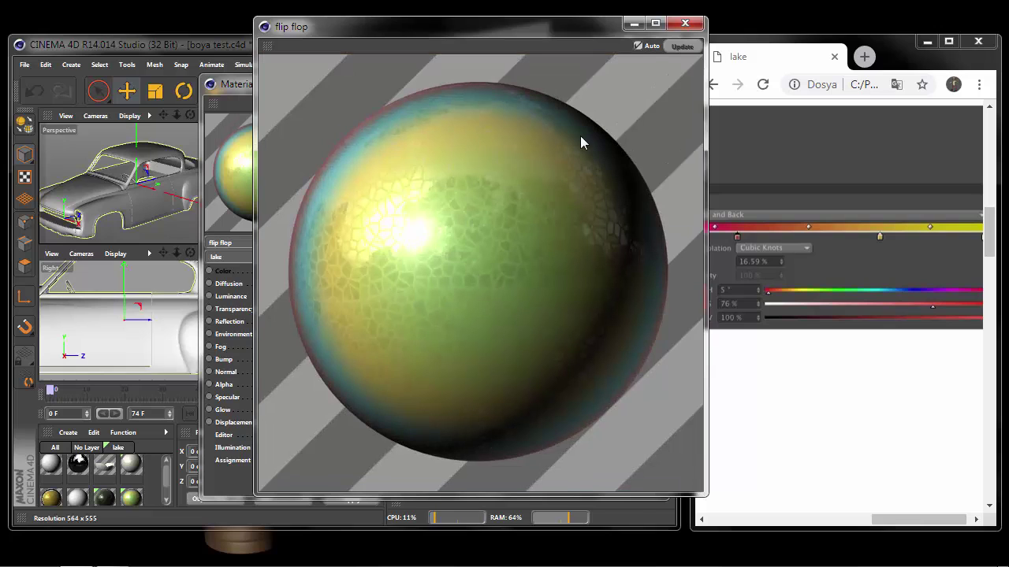
{"action": "left_click", "coordinate": [685, 23]}
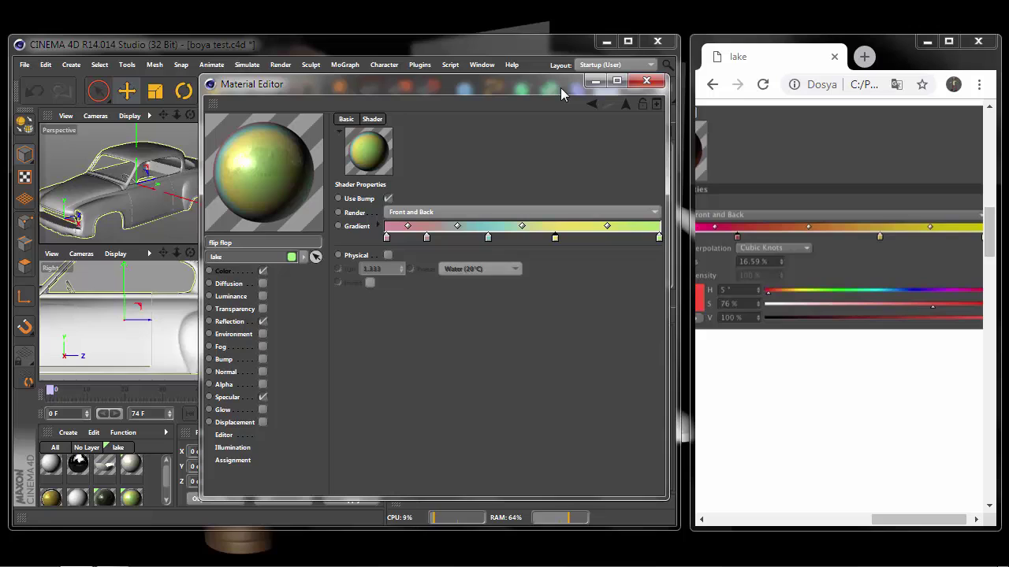
{"action": "left_click", "coordinate": [224, 271]}
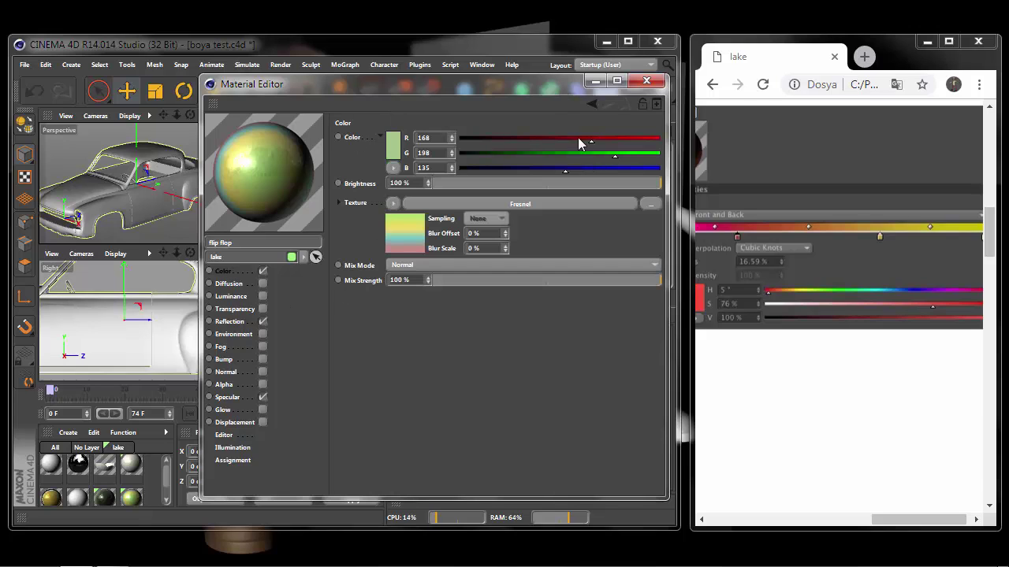
Review the Color Fresnel, Reflection Tiles shader, Specular, Editor and Illumination pages, then close the Material Editor
{"action": "left_click", "coordinate": [515, 205]}
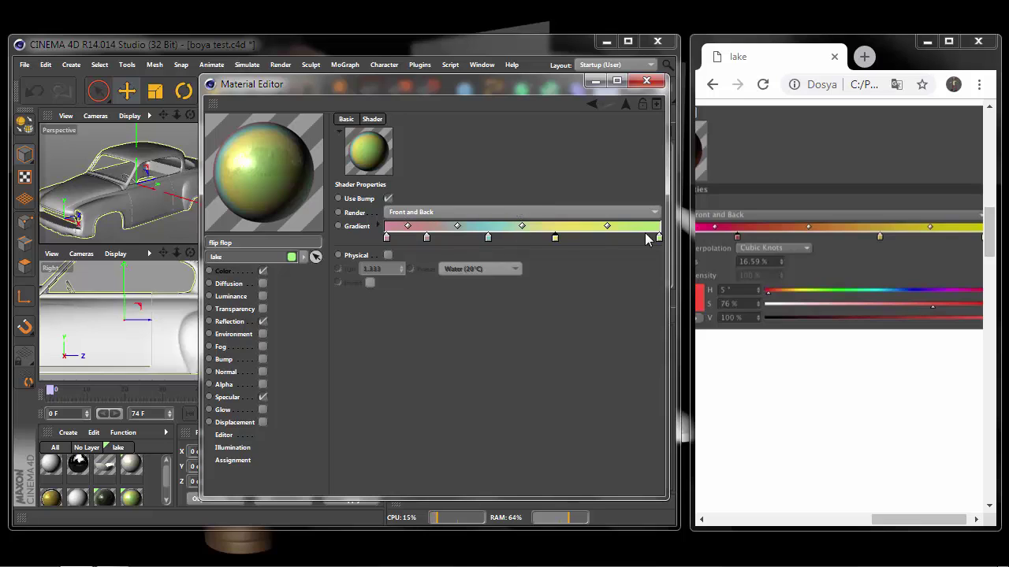
{"action": "left_click", "coordinate": [239, 323]}
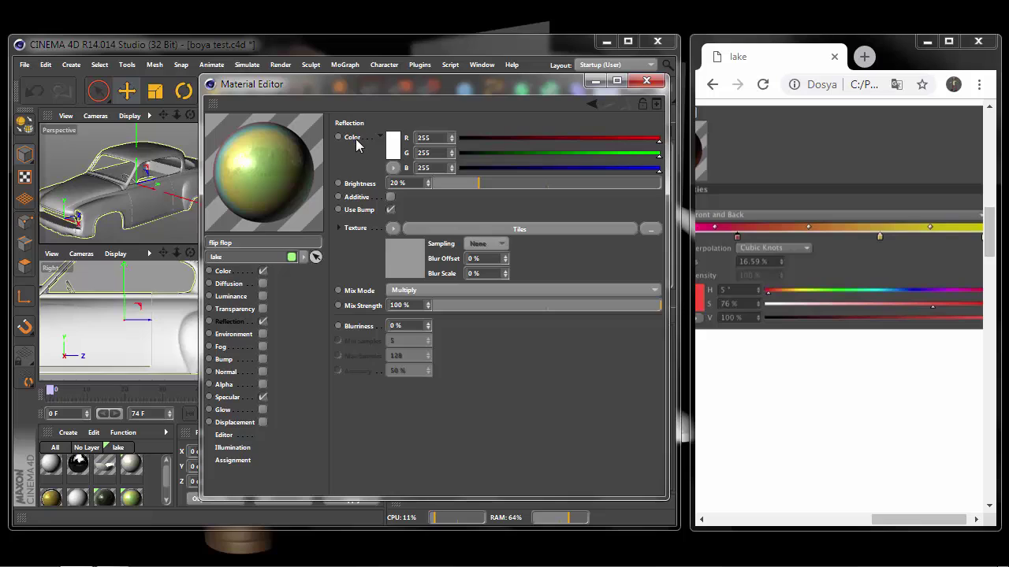
{"action": "left_click", "coordinate": [512, 230]}
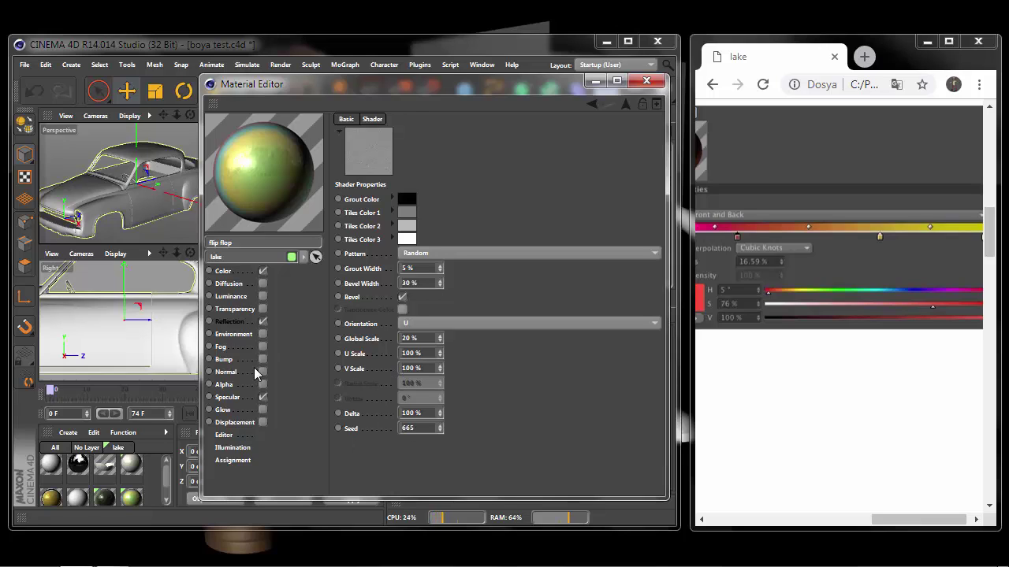
{"action": "left_click", "coordinate": [228, 397]}
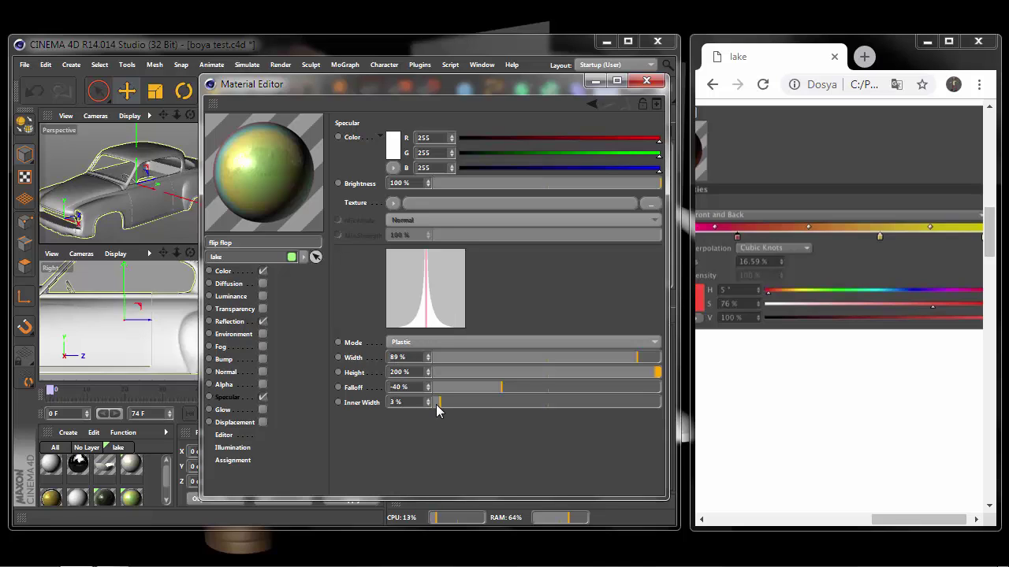
{"action": "left_click", "coordinate": [229, 438]}
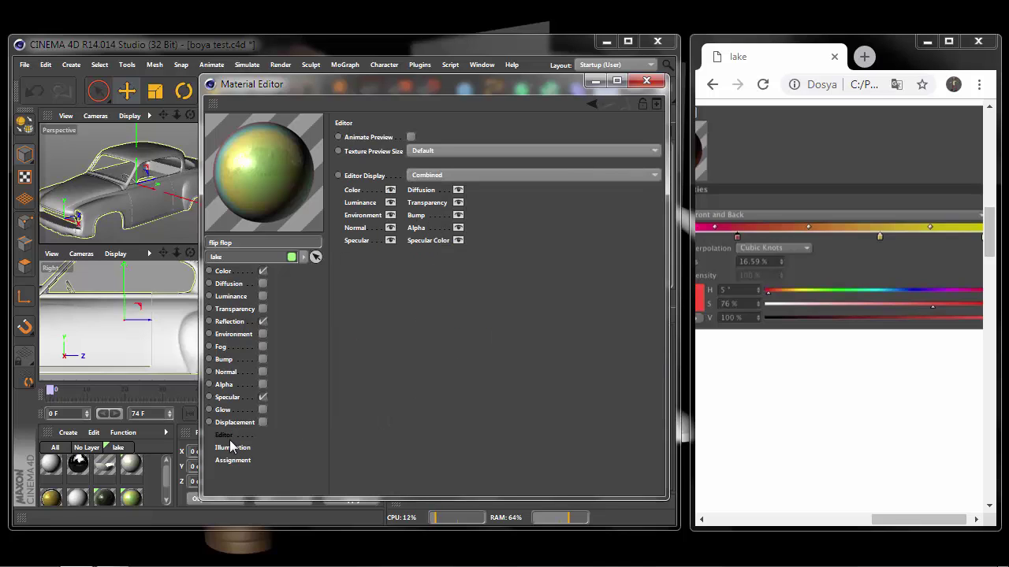
{"action": "left_click", "coordinate": [229, 446]}
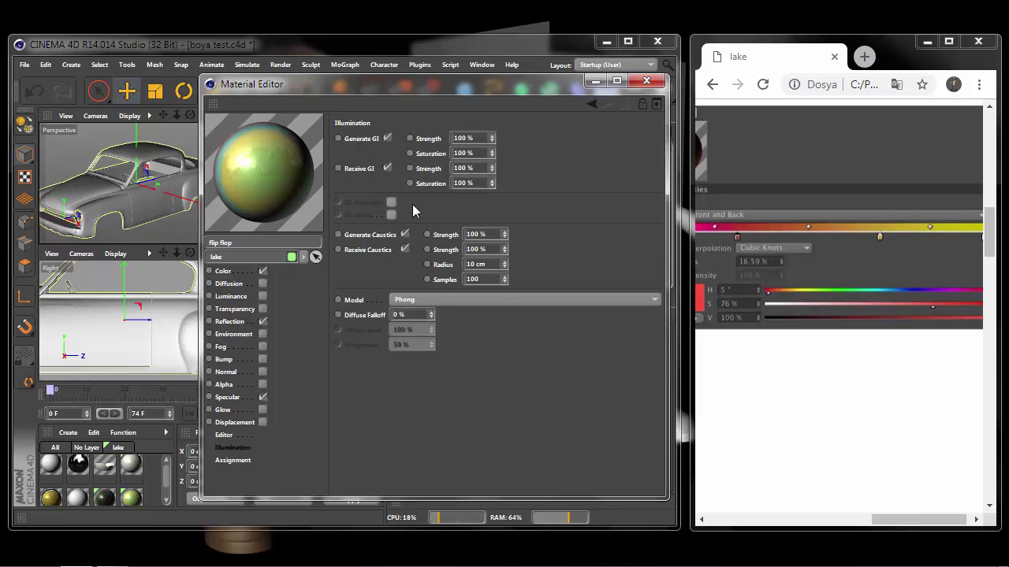
{"action": "left_click", "coordinate": [646, 80]}
Drag the flip flop material onto the lake object and check it in the views
{"action": "left_click_drag", "start_coordinate": [131, 498], "coordinate": [431, 167]}
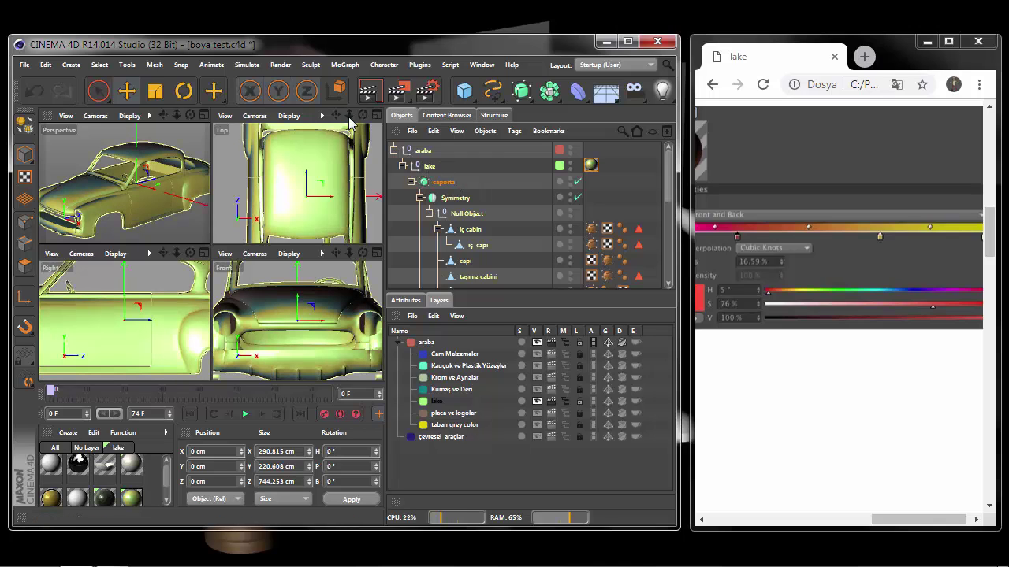
{"action": "left_click_drag", "start_coordinate": [349, 116], "coordinate": [337, 115]}
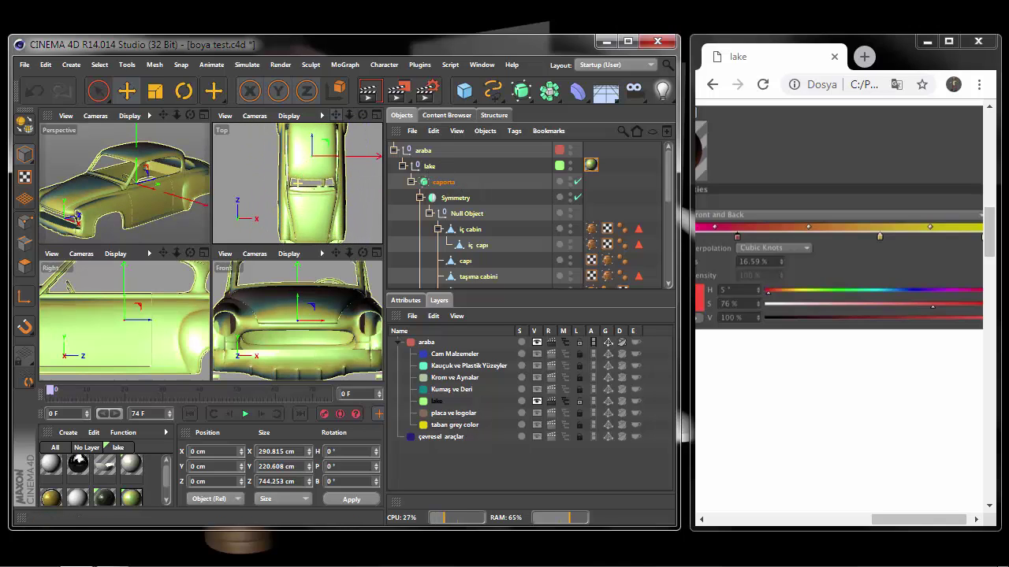
{"action": "mouse_move", "coordinate": [190, 115]}
{"action": "left_mouse_down"}
{"action": "mouse_move", "coordinate": [124, 182]}
{"action": "mouse_move", "coordinate": [172, 176]}
{"action": "left_mouse_up"}
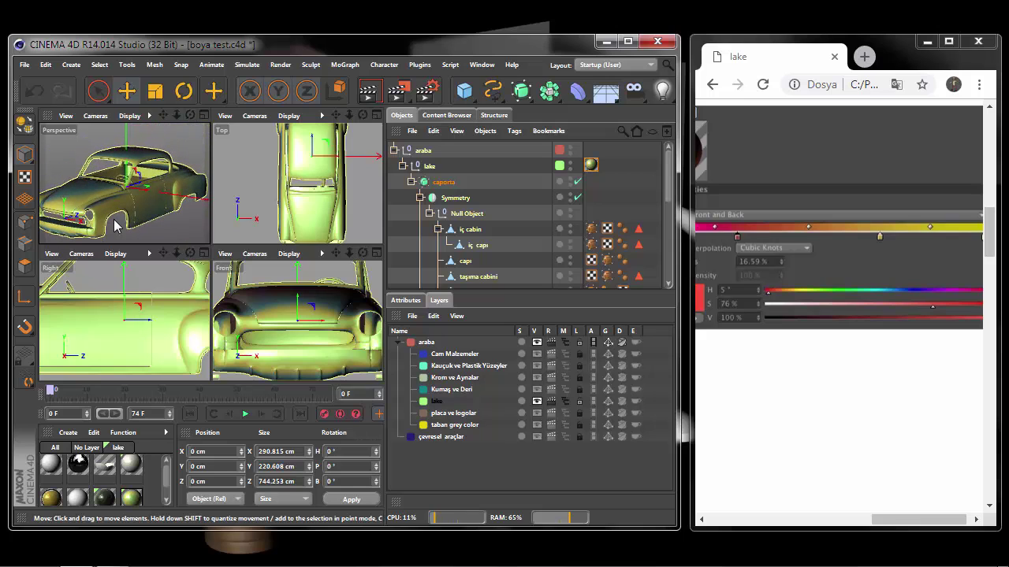
Set the texture tag's projection to Cubic and turn off Tile
{"action": "left_click", "coordinate": [415, 303]}
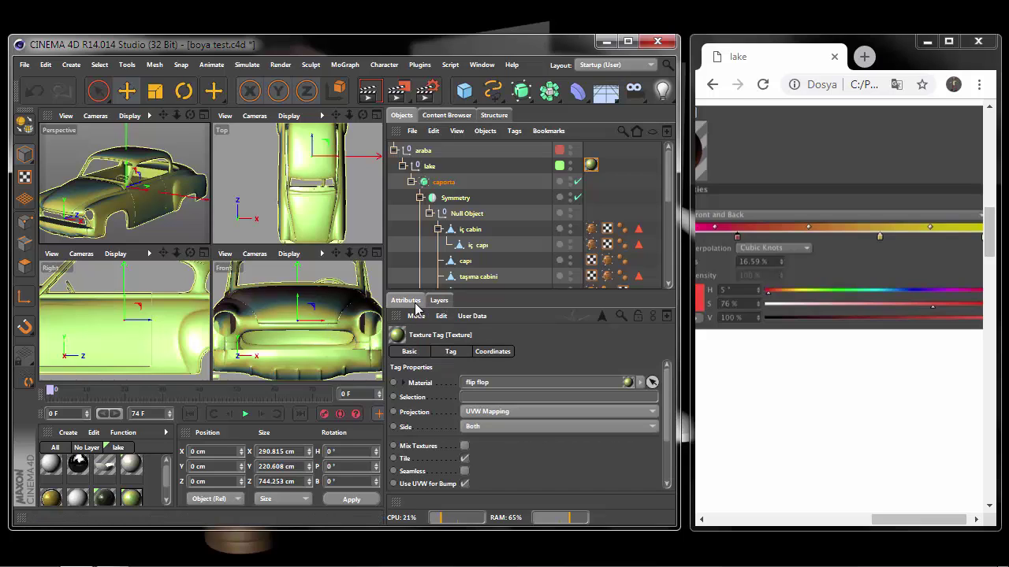
{"action": "left_click", "coordinate": [651, 413]}
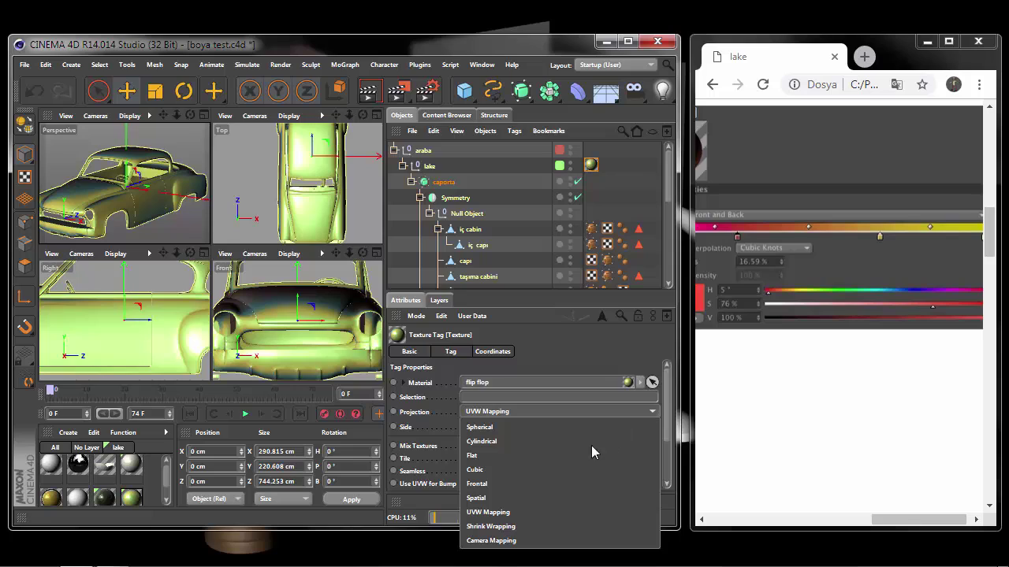
{"action": "left_click", "coordinate": [475, 469]}
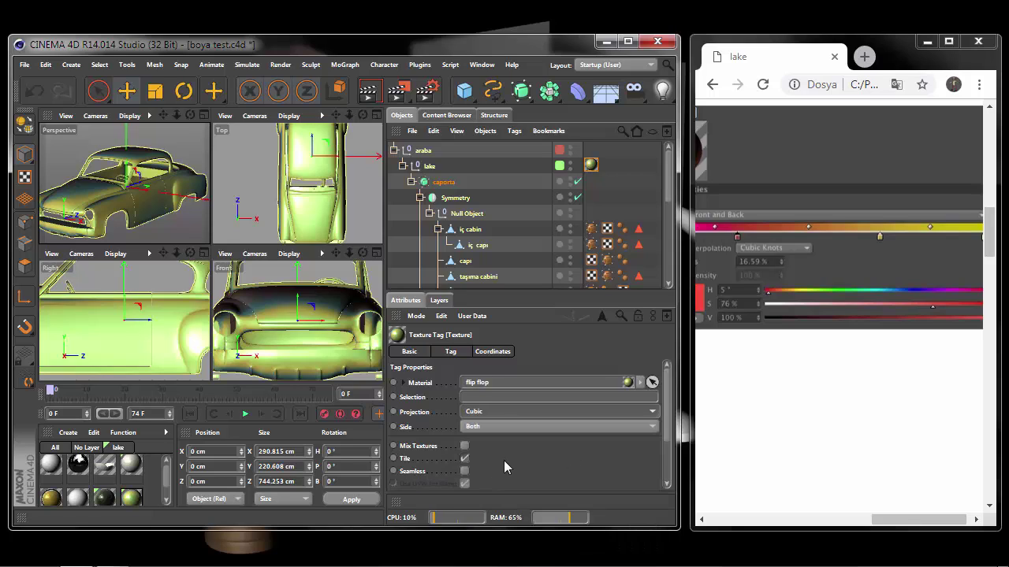
{"action": "left_click", "coordinate": [465, 458]}
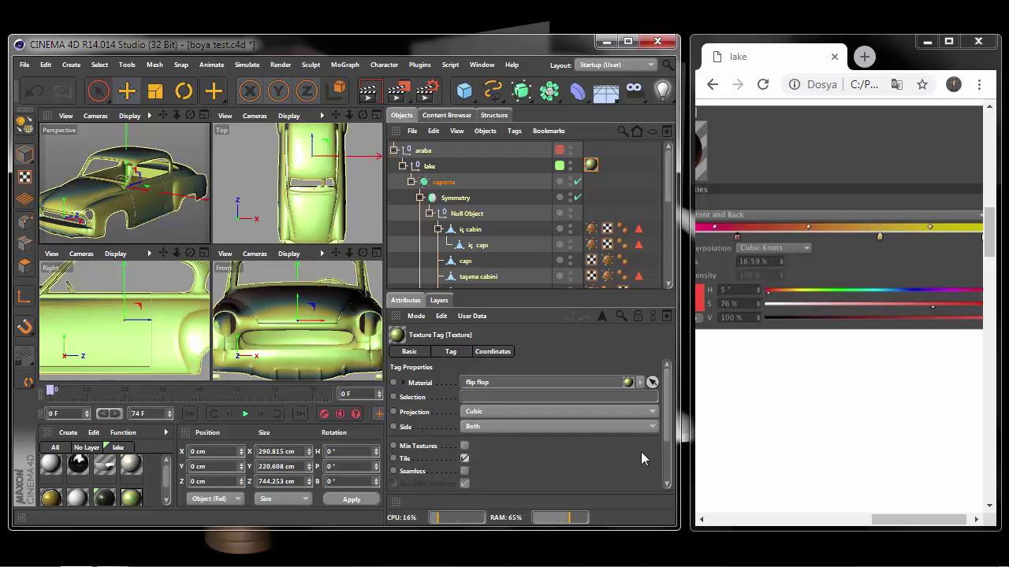
{"action": "mouse_move", "coordinate": [668, 443]}
{"action": "left_mouse_down"}
{"action": "mouse_move", "coordinate": [668, 483]}
{"action": "mouse_move", "coordinate": [666, 437]}
{"action": "left_mouse_up"}
Review caporta 2 direcsiyon's Color, Reflection, Specular, Editor and Illumination pages, then apply it to lake
{"action": "left_click", "coordinate": [132, 468]}
{"action": "double_click", "coordinate": [132, 470]}
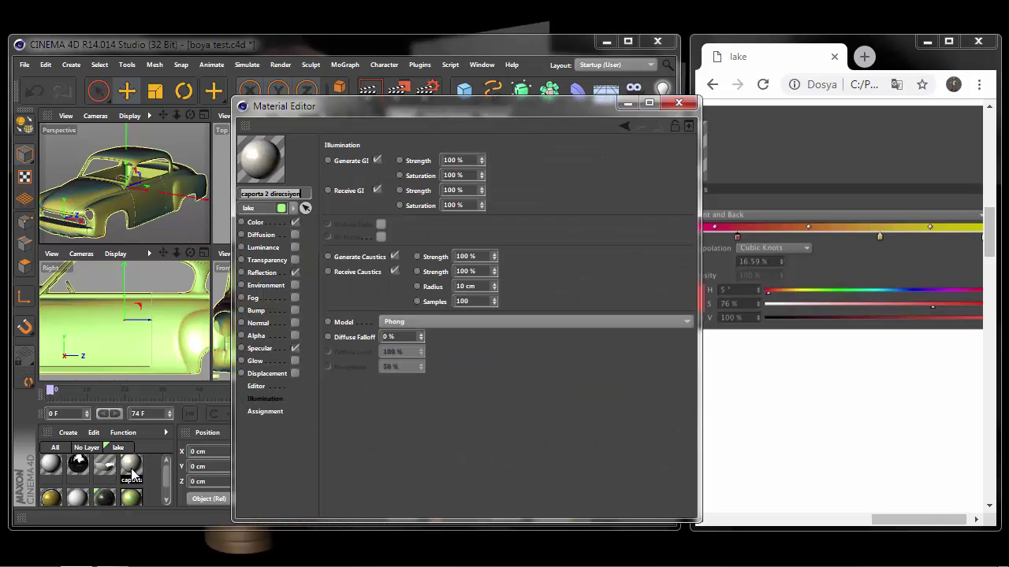
{"action": "left_click", "coordinate": [255, 222]}
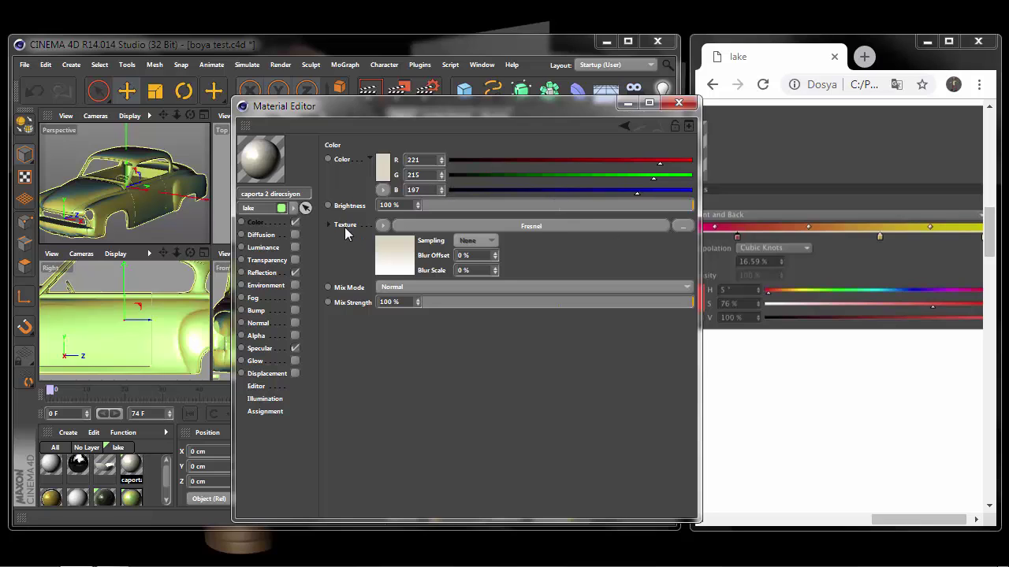
{"action": "left_click", "coordinate": [527, 227]}
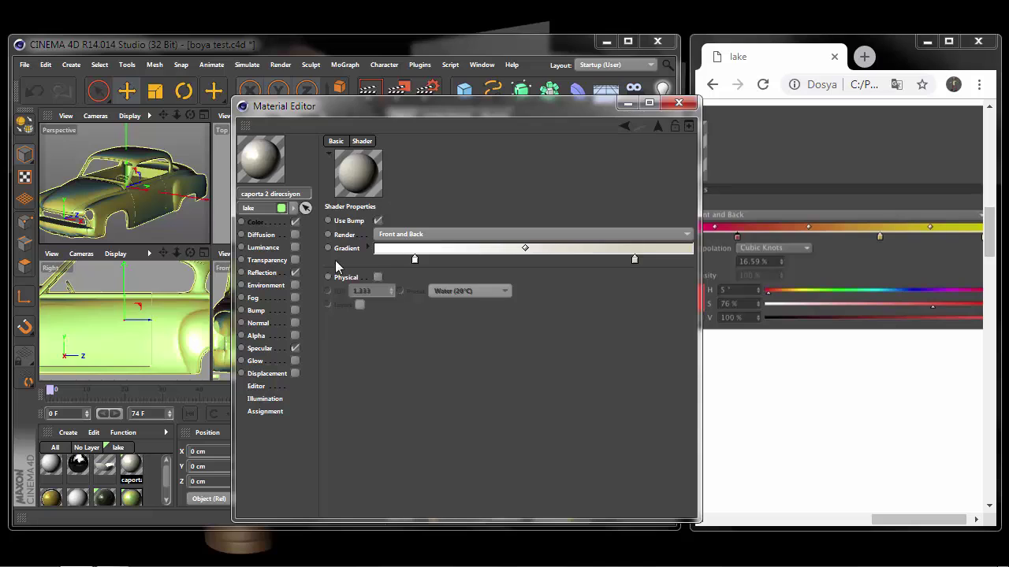
{"action": "left_click", "coordinate": [264, 272]}
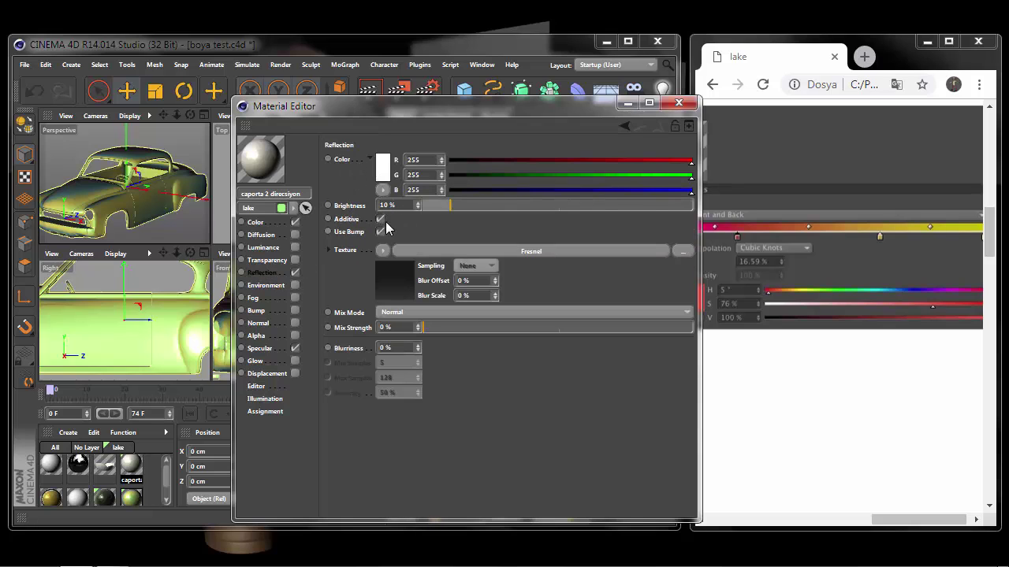
{"action": "left_click", "coordinate": [539, 251]}
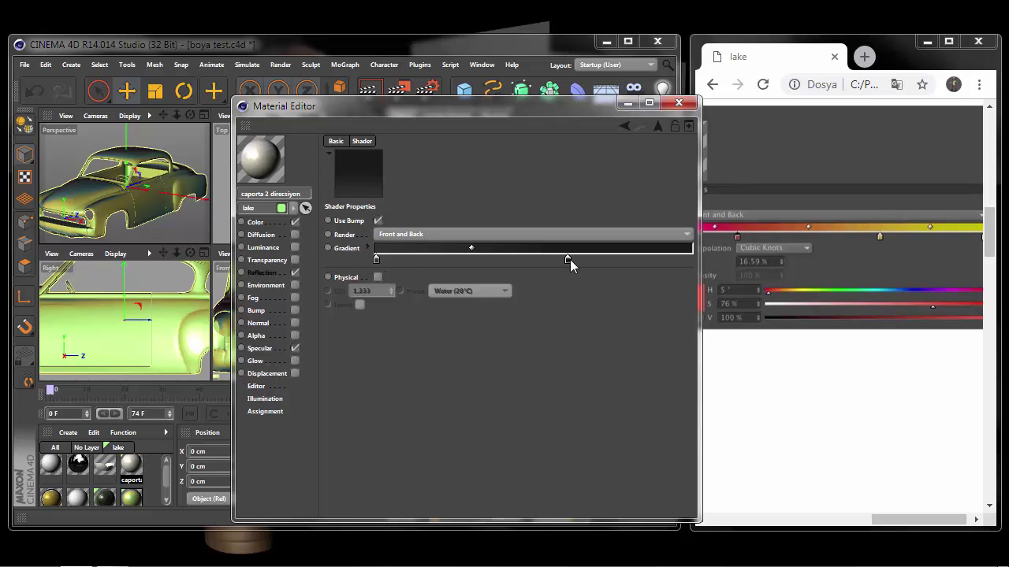
{"action": "left_click", "coordinate": [266, 349]}
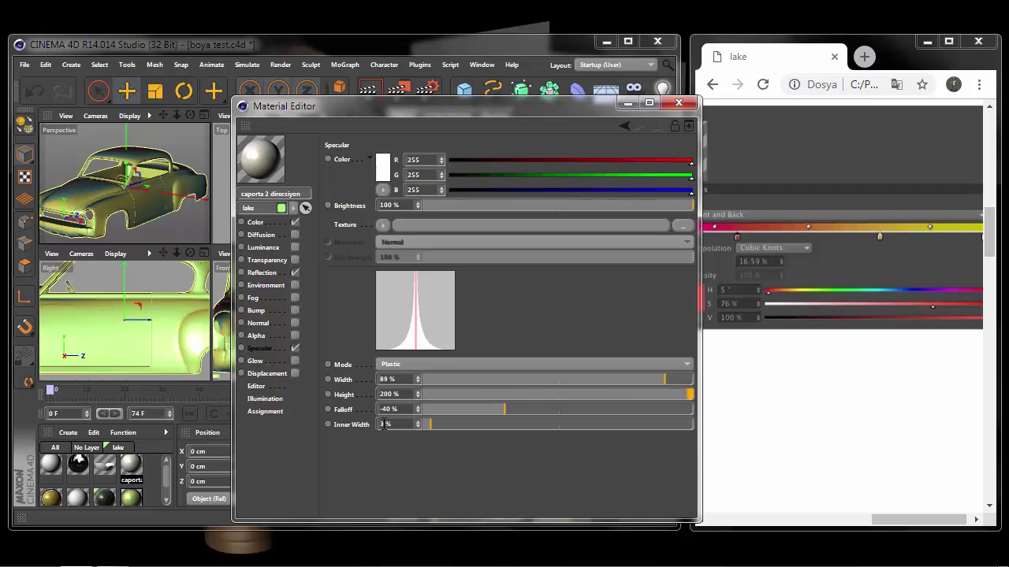
{"action": "left_click", "coordinate": [256, 386]}
{"action": "left_click", "coordinate": [265, 400]}
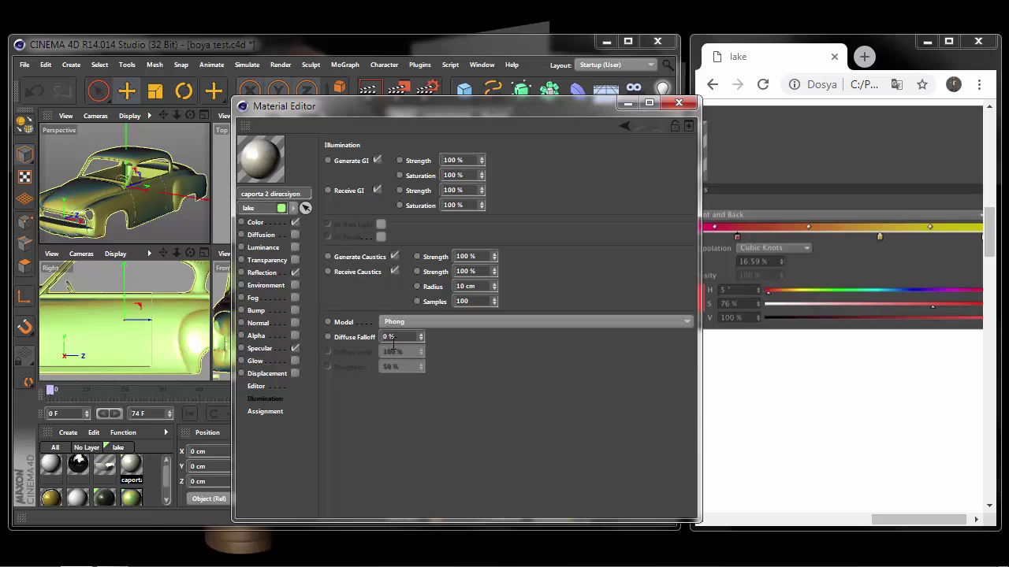
{"action": "left_click", "coordinate": [679, 103]}
{"action": "left_click_drag", "start_coordinate": [131, 466], "coordinate": [432, 167]}
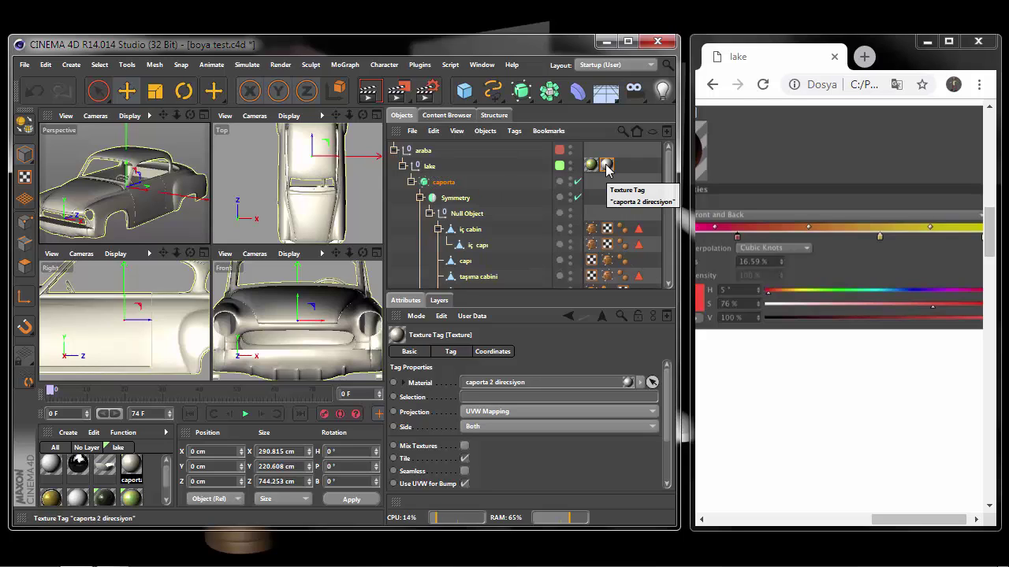
Switch the caporta 2 direcsiyon tag's projection to Cubic
{"action": "left_click", "coordinate": [651, 411]}
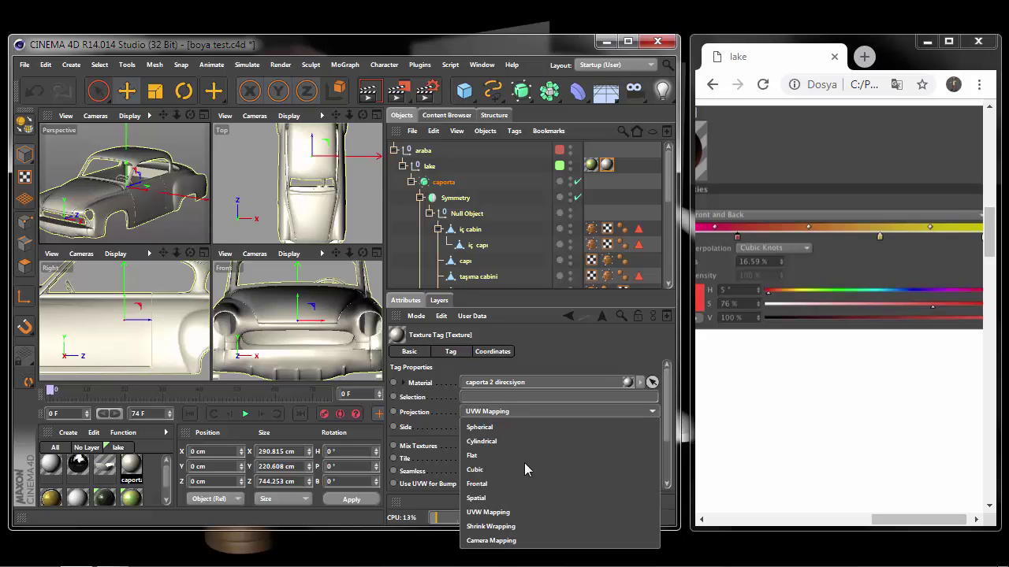
{"action": "left_click", "coordinate": [481, 470]}
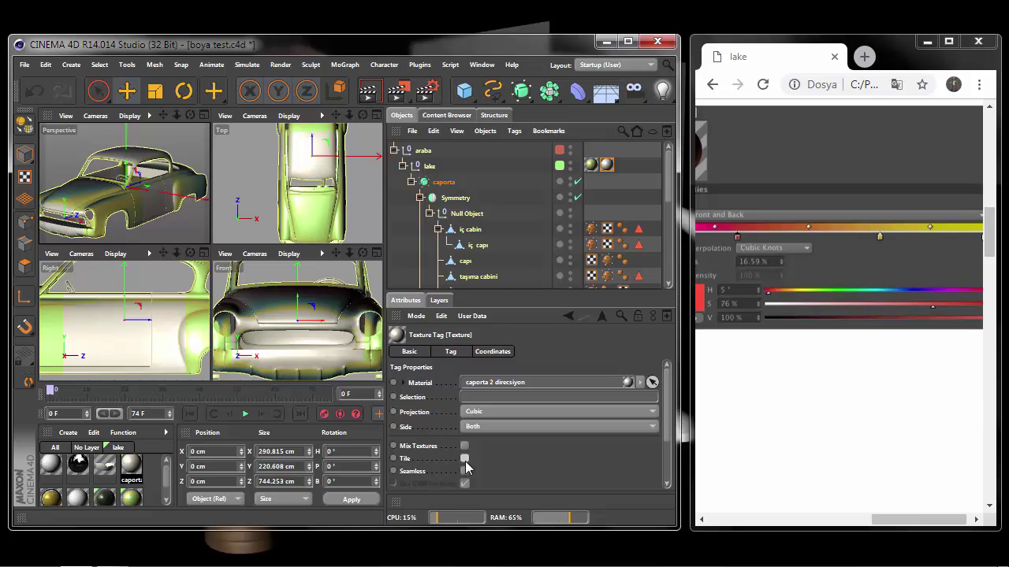
Offset the texture to P.Y 145.887 cm and P.Z 14.444 cm
{"action": "left_click", "coordinate": [493, 353]}
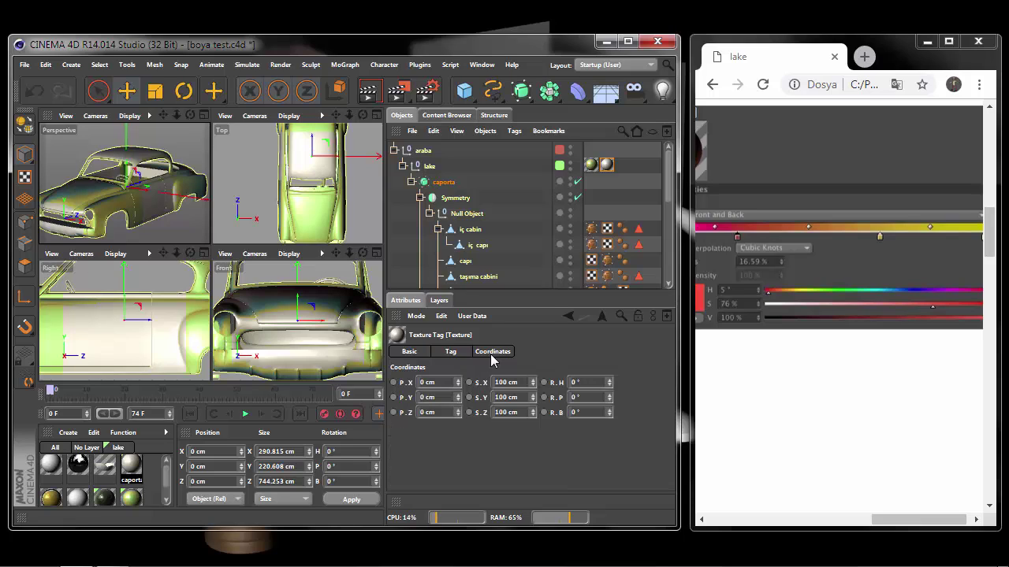
{"action": "double_click", "coordinate": [435, 397]}
{"action": "type", "text": "145.88"}
{"action": "type", "text": "7"}
{"action": "key", "text": "Return"}
{"action": "double_click", "coordinate": [431, 412]}
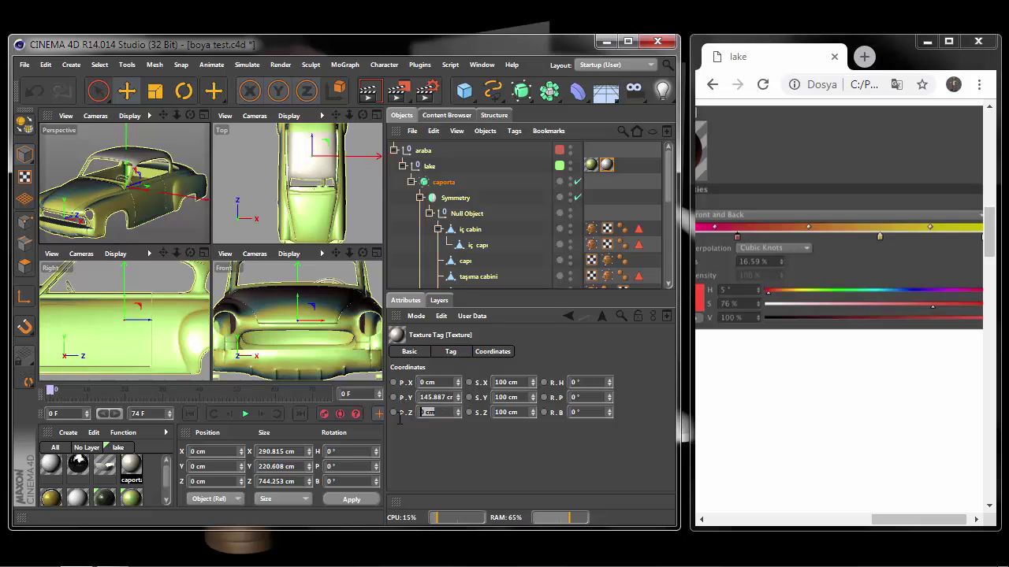
{"action": "type", "text": "14.444"}
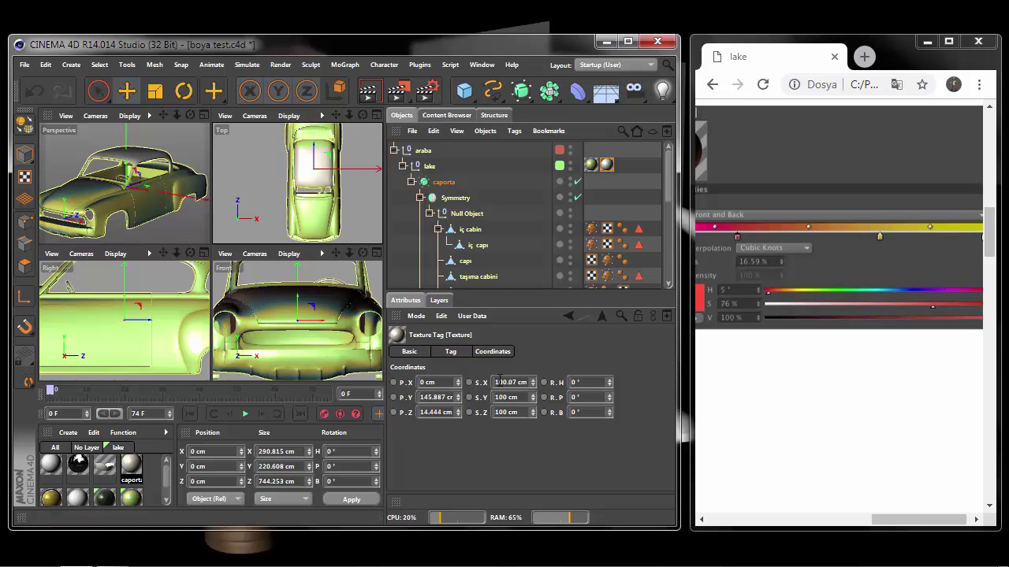
Scale the texture to S.X 153.55 cm and rotate its heading to 90°
{"action": "double_click", "coordinate": [529, 383]}
{"action": "key", "text": "BackSpace"}
{"action": "key", "text": "Return"}
{"action": "double_click", "coordinate": [586, 386]}
{"action": "key", "text": "Return"}
{"action": "left_click_drag", "start_coordinate": [337, 115], "coordinate": [338, 130]}
Navigate the perspective and front views to frame the whole car
{"action": "scroll", "coordinate": [111, 182], "scroll_direction": "up", "scroll_amount": 5}
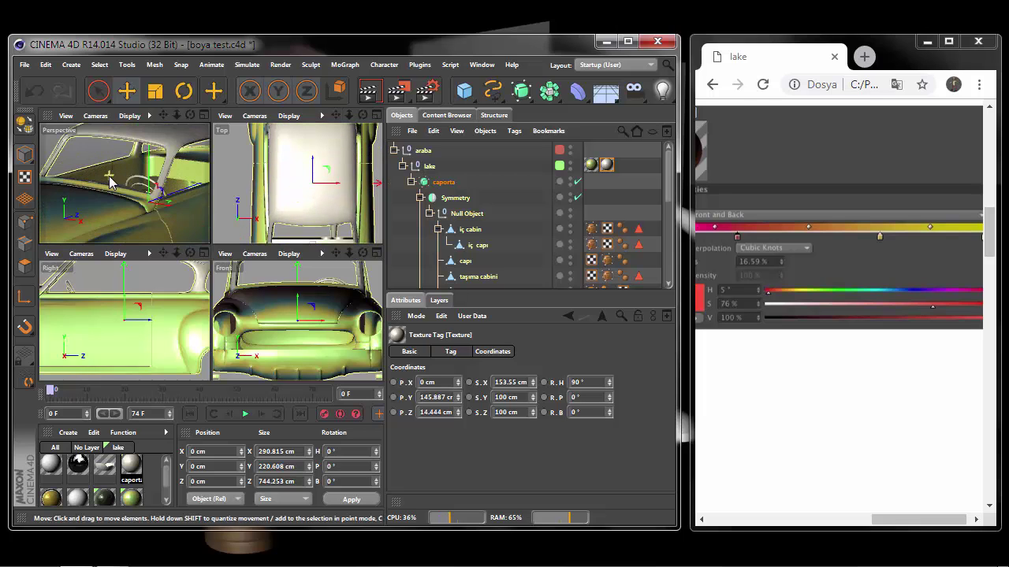
{"action": "mouse_move", "coordinate": [176, 115]}
{"action": "left_mouse_down"}
{"action": "mouse_move", "coordinate": [169, 125]}
{"action": "mouse_move", "coordinate": [189, 115]}
{"action": "left_mouse_up"}
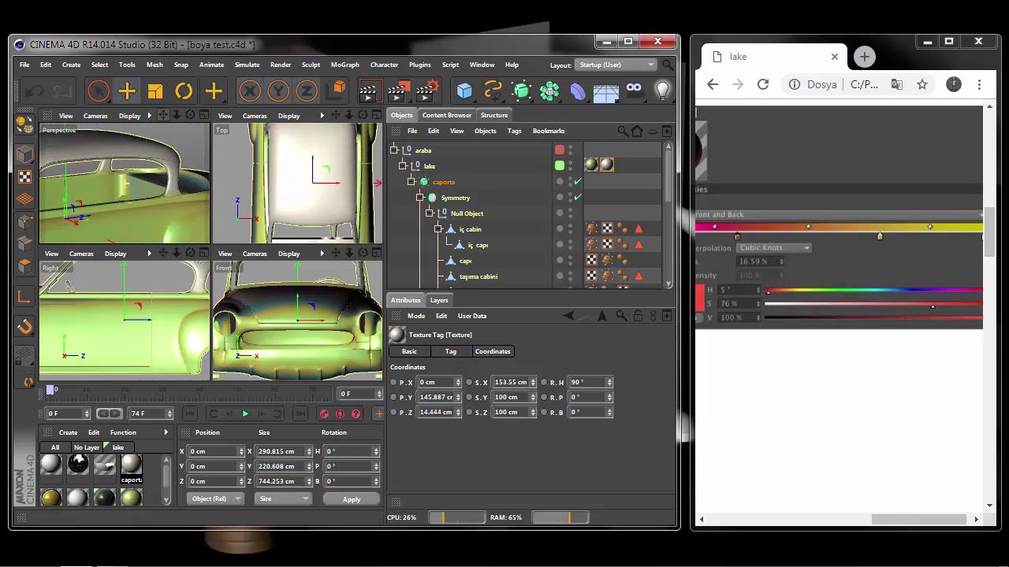
{"action": "scroll", "coordinate": [124, 183], "scroll_direction": "down", "scroll_amount": 3}
{"action": "scroll", "coordinate": [124, 319], "scroll_direction": "down", "scroll_amount": 3}
{"action": "scroll", "coordinate": [124, 319], "scroll_direction": "down", "scroll_amount": 3}
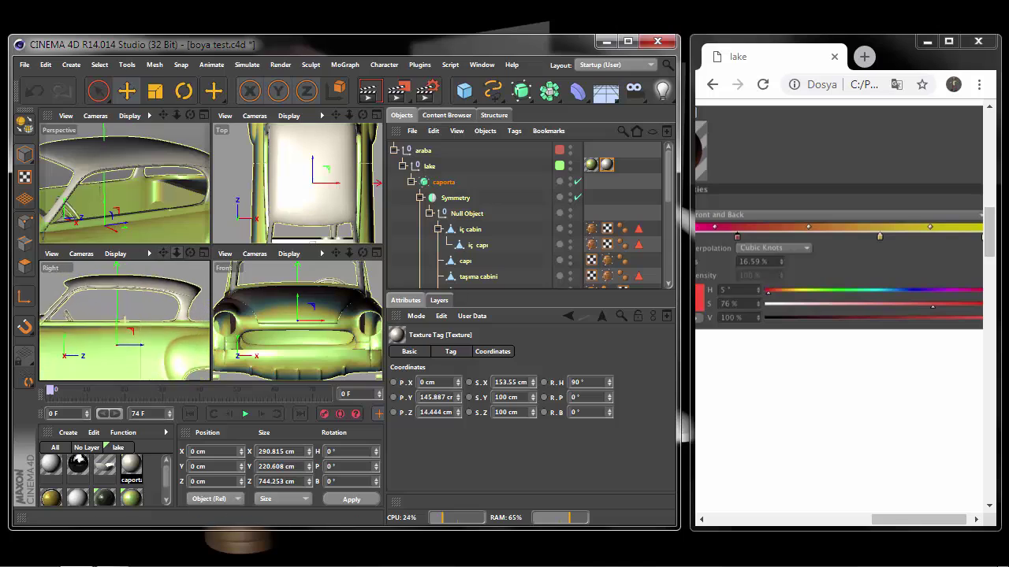
{"action": "scroll", "coordinate": [125, 319], "scroll_direction": "down", "scroll_amount": 2}
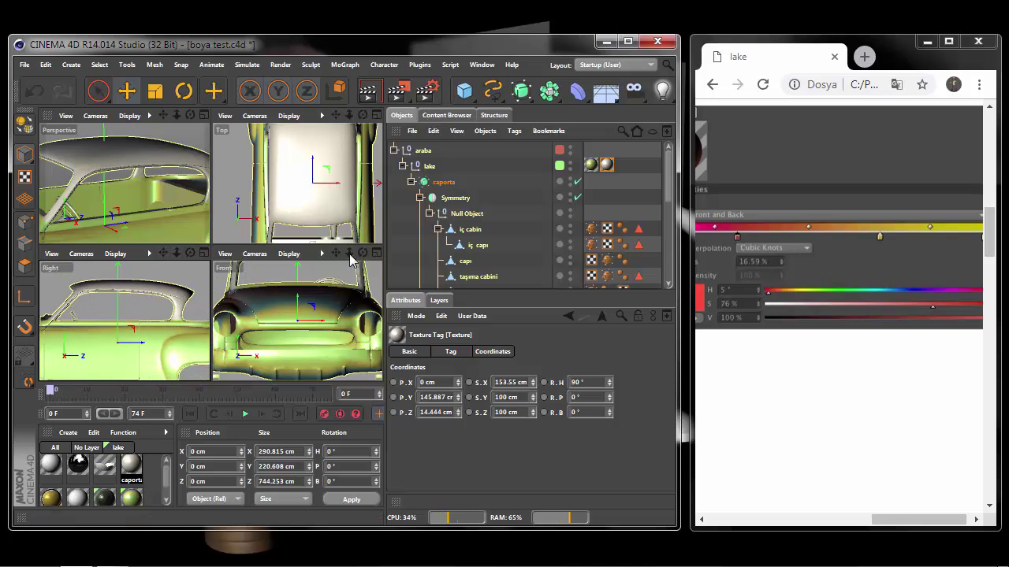
{"action": "left_click_drag", "start_coordinate": [349, 254], "coordinate": [349, 287]}
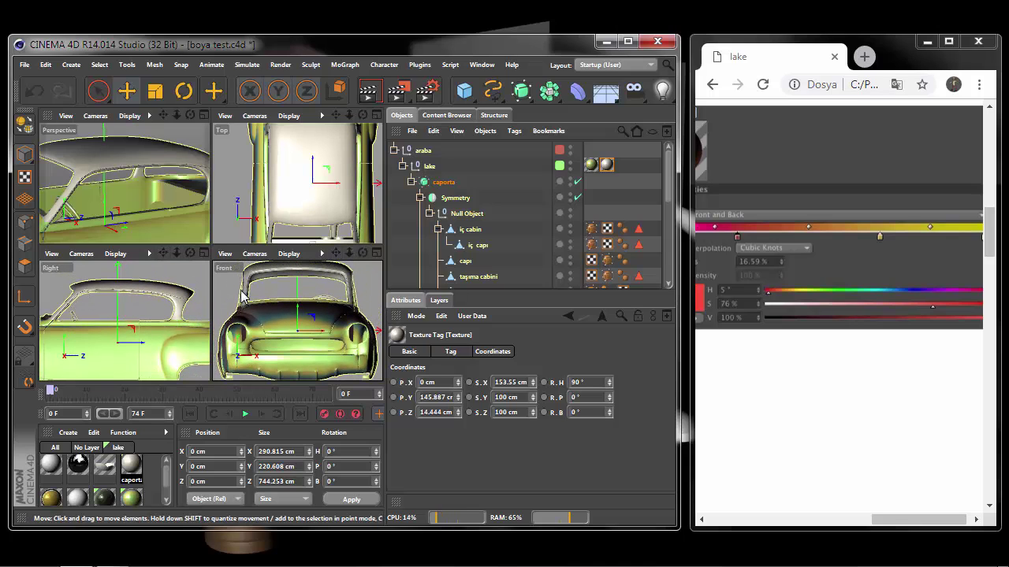
Deselect the car body and display the caporta 3 alpha material's settings
{"action": "left_click", "coordinate": [630, 189]}
{"action": "scroll", "coordinate": [118, 189], "scroll_direction": "up", "scroll_amount": 2}
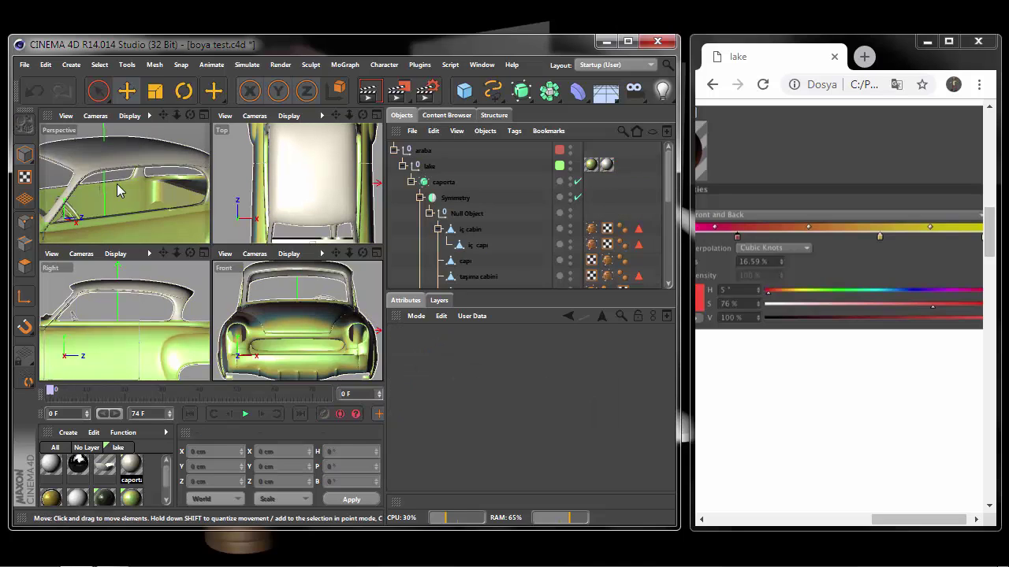
{"action": "left_click_drag", "start_coordinate": [116, 189], "coordinate": [163, 122], "text": "alt"}
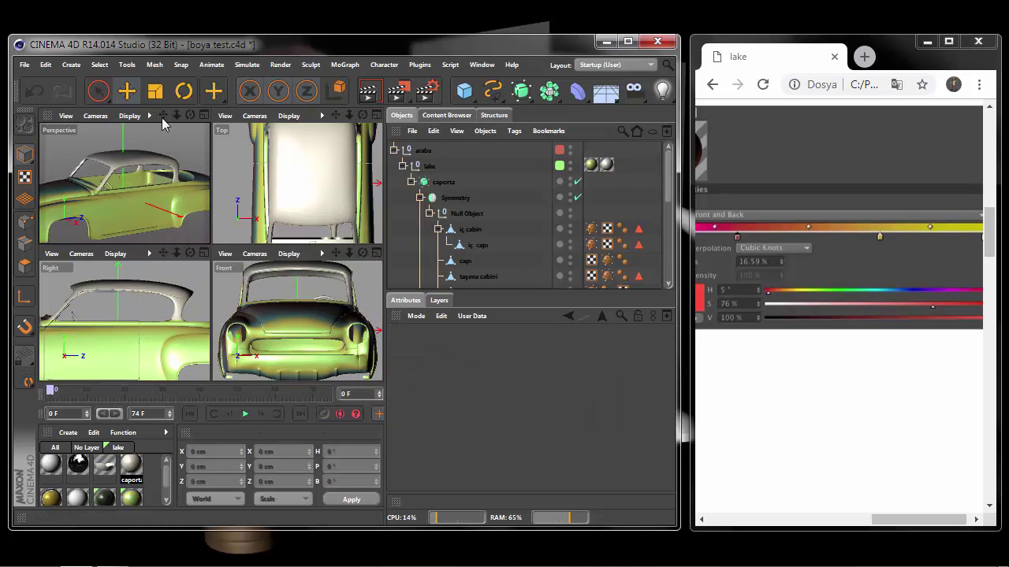
{"action": "left_click", "coordinate": [104, 465]}
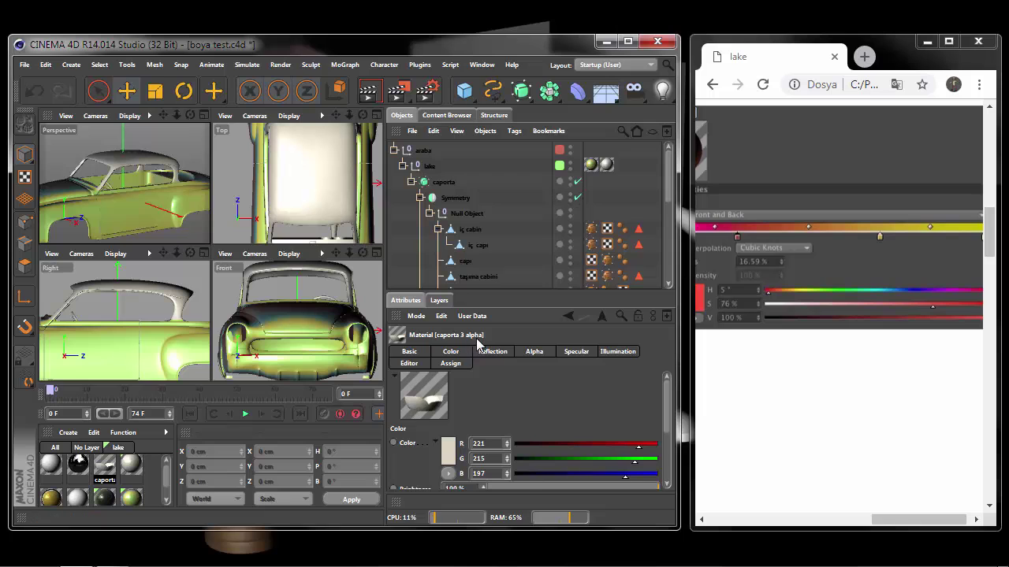
Scroll the tutorial to the car alpha images and the Flat projection paragraph
{"action": "scroll", "coordinate": [744, 326], "scroll_direction": "down", "scroll_amount": 3}
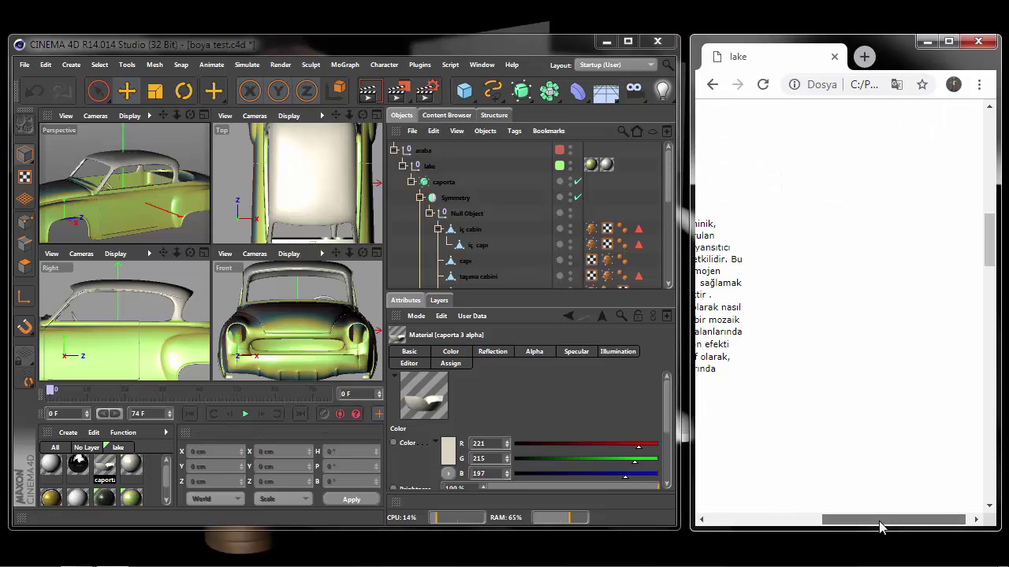
{"action": "left_click_drag", "start_coordinate": [992, 238], "coordinate": [892, 379]}
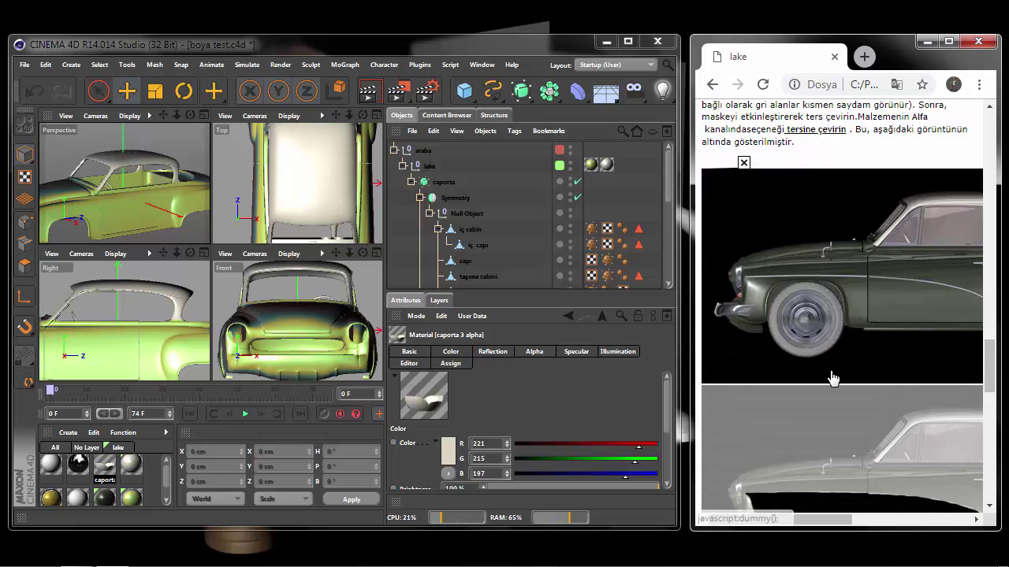
{"action": "mouse_move", "coordinate": [990, 414]}
{"action": "left_mouse_down"}
{"action": "mouse_move", "coordinate": [991, 382]}
{"action": "mouse_move", "coordinate": [987, 426]}
{"action": "left_mouse_up"}
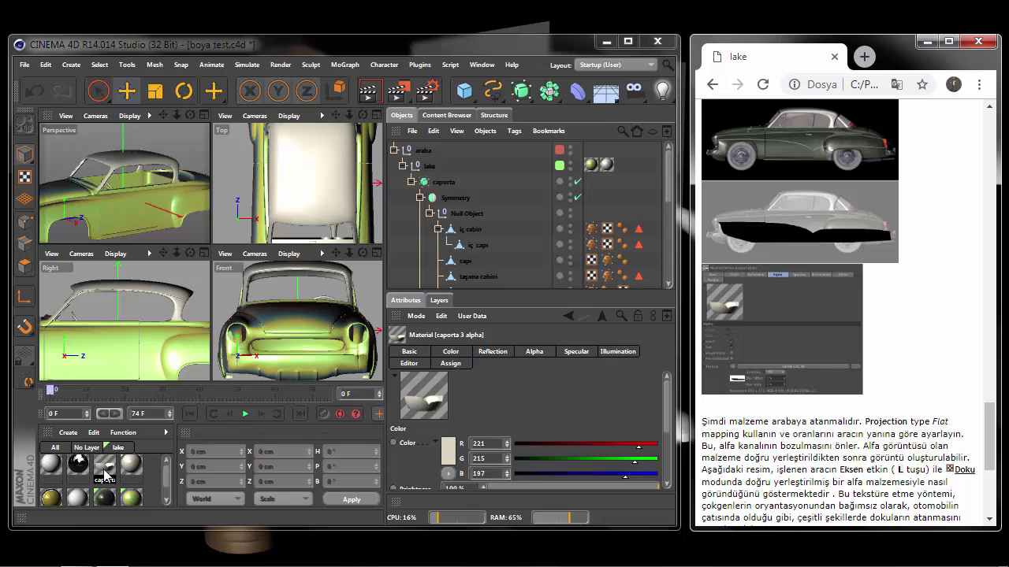
{"action": "double_click", "coordinate": [105, 475]}
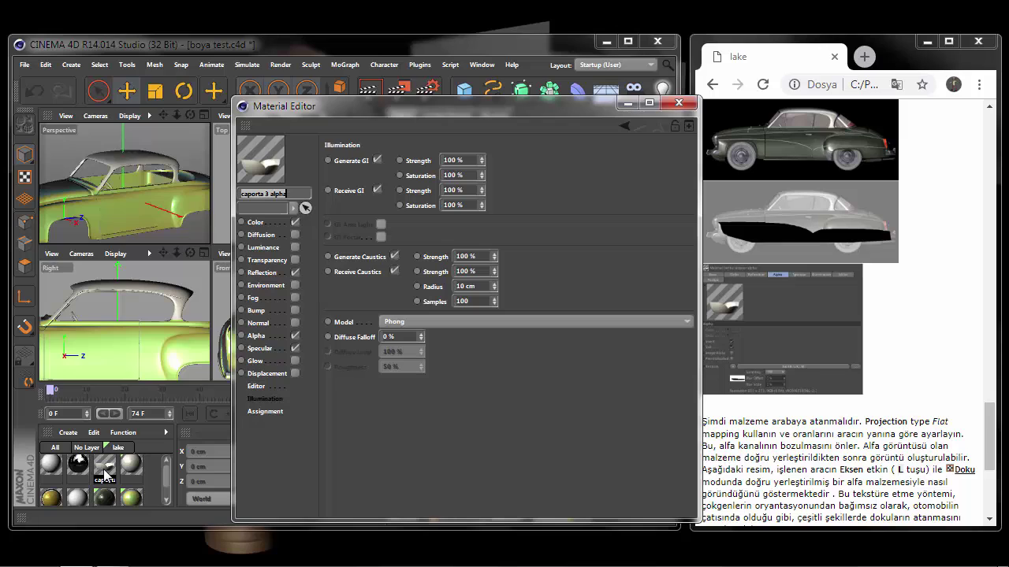
{"action": "left_click", "coordinate": [255, 224]}
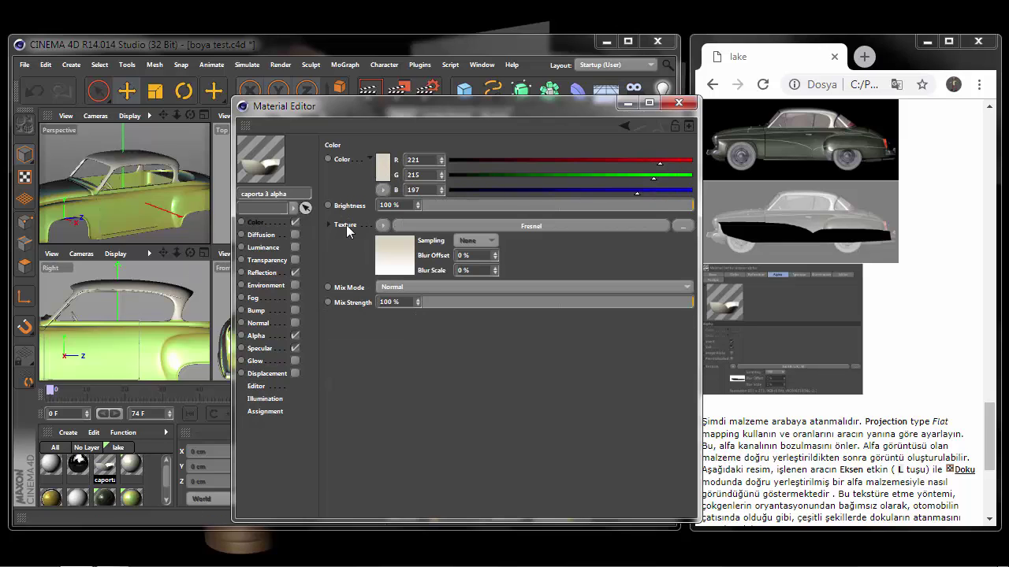
{"action": "left_click", "coordinate": [530, 227]}
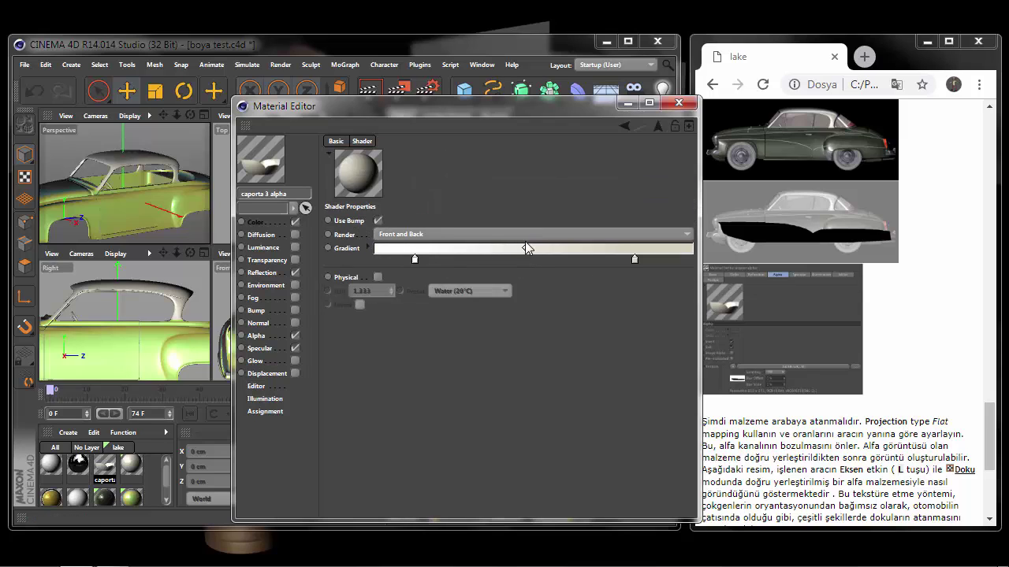
{"action": "left_click", "coordinate": [266, 274]}
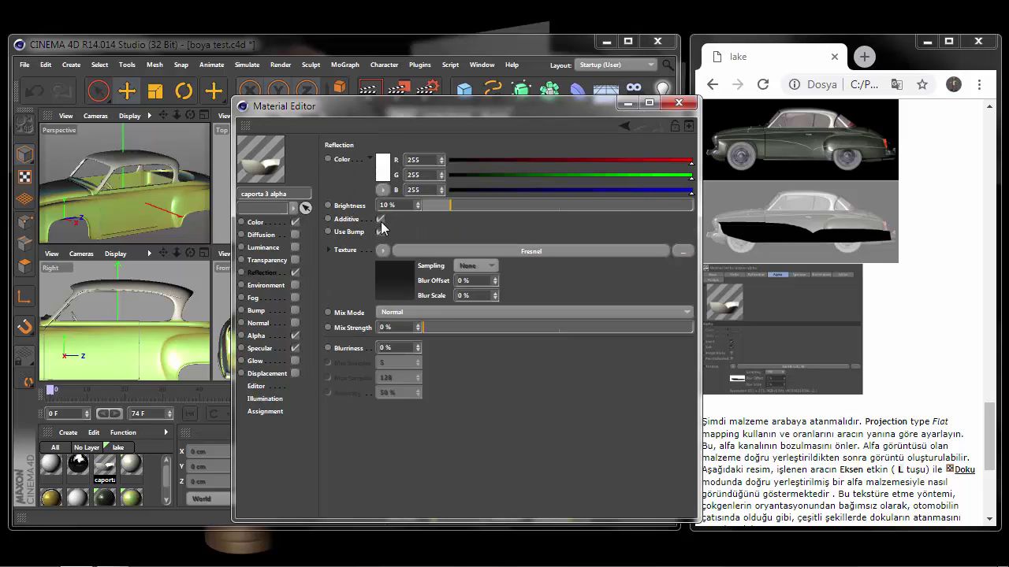
{"action": "left_click", "coordinate": [524, 252]}
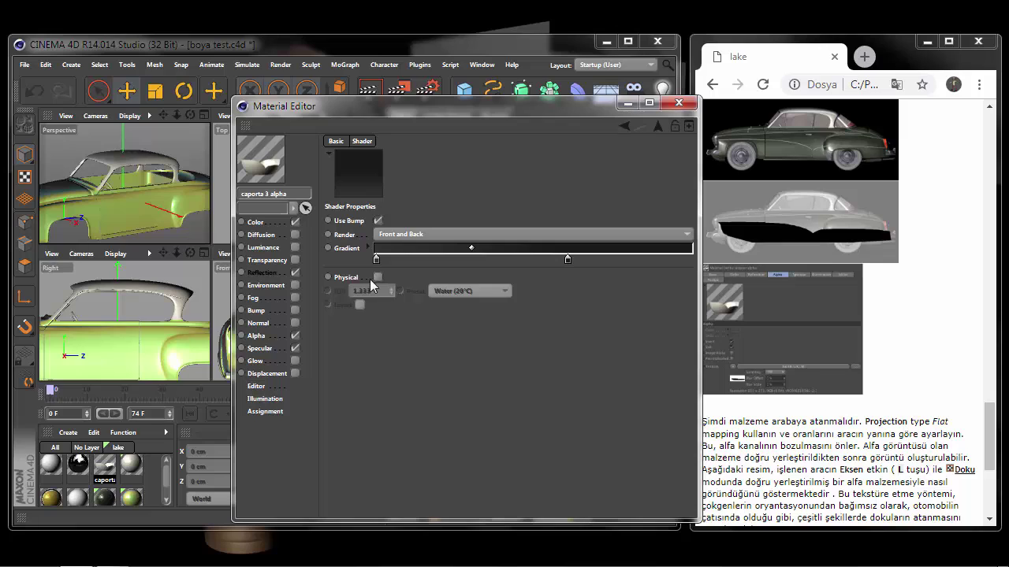
{"action": "left_click", "coordinate": [269, 273]}
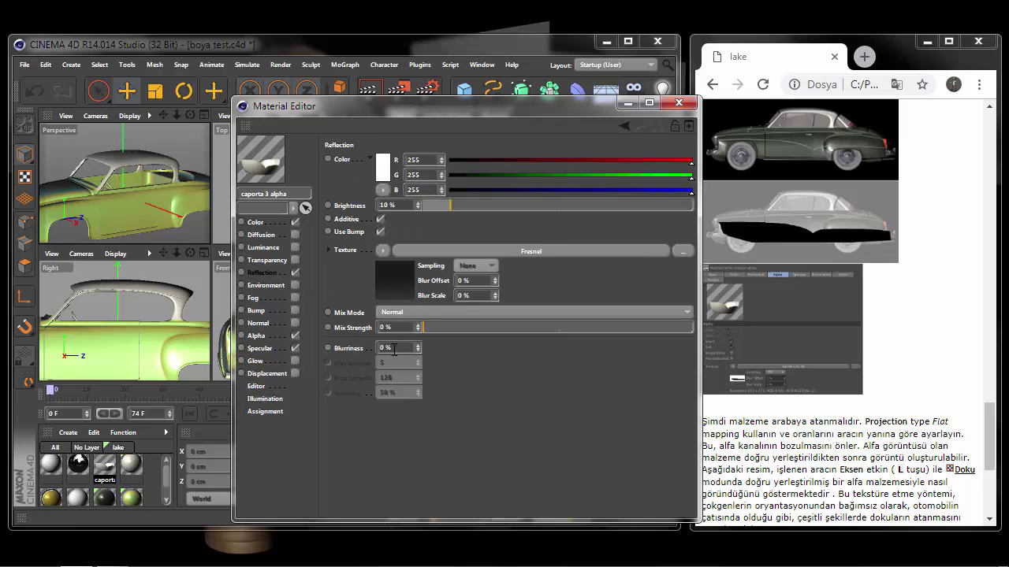
{"action": "left_click", "coordinate": [259, 337]}
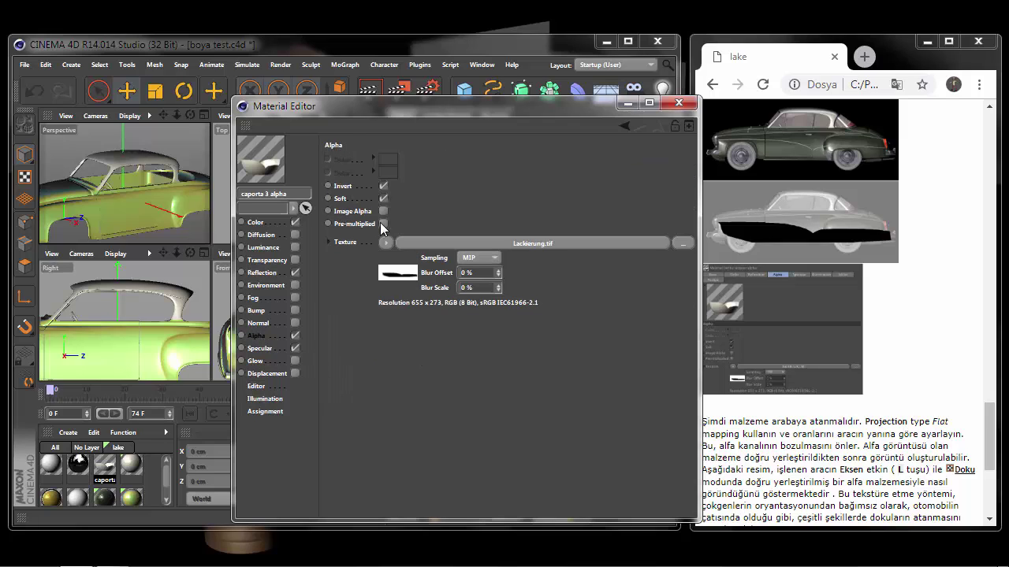
{"action": "left_click", "coordinate": [536, 244]}
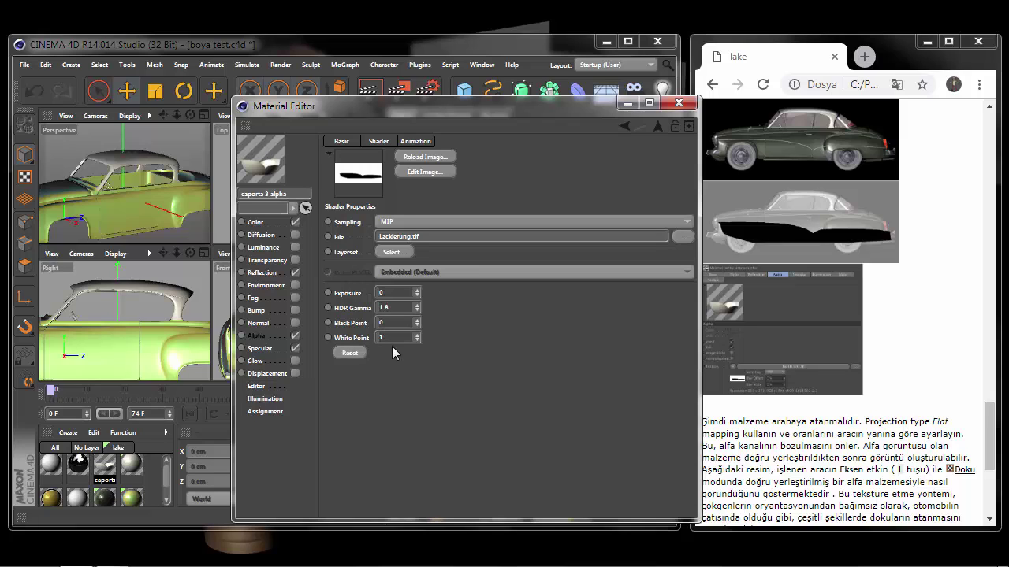
{"action": "left_click", "coordinate": [261, 348]}
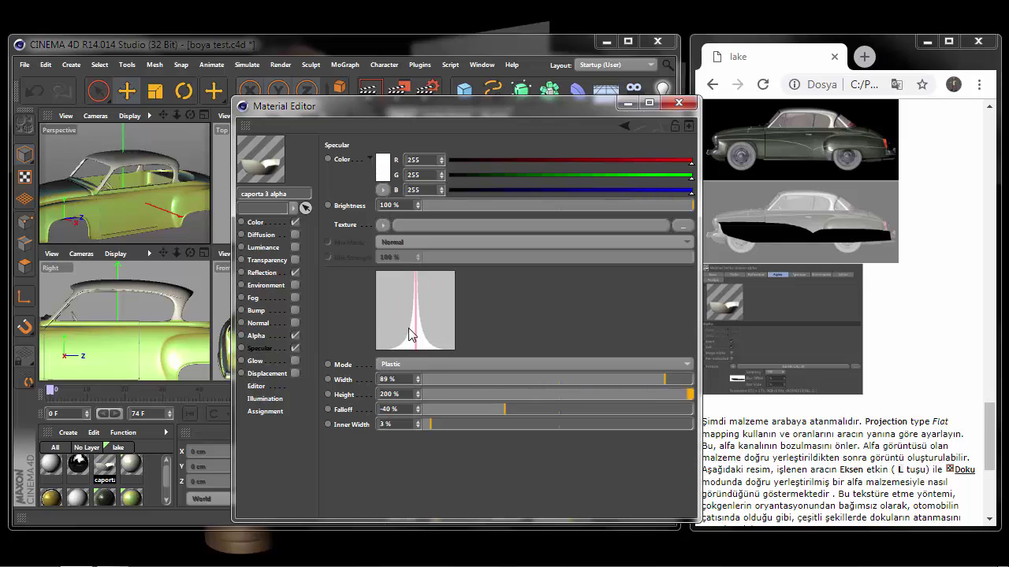
{"action": "left_click", "coordinate": [265, 388]}
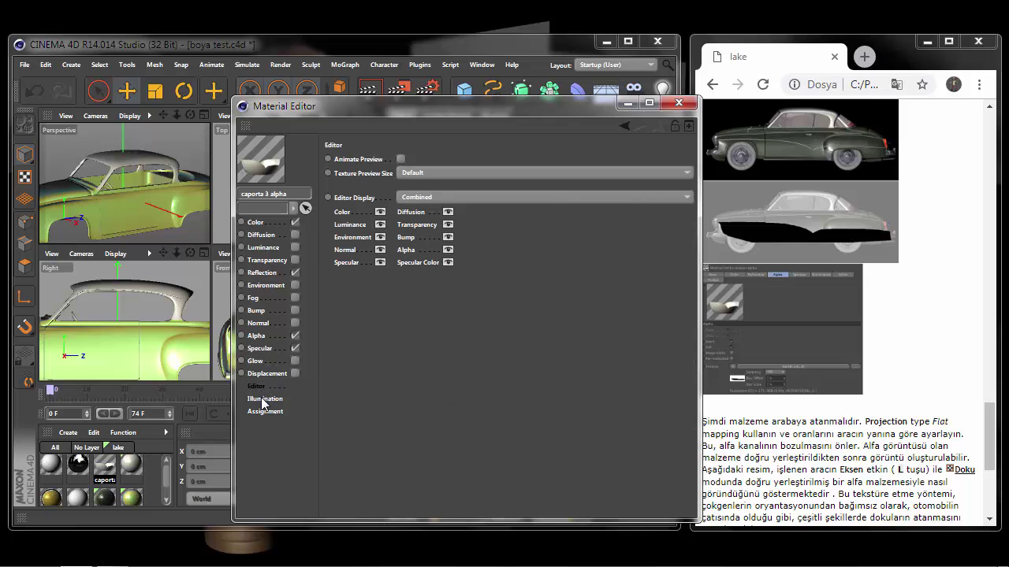
{"action": "left_click", "coordinate": [264, 400]}
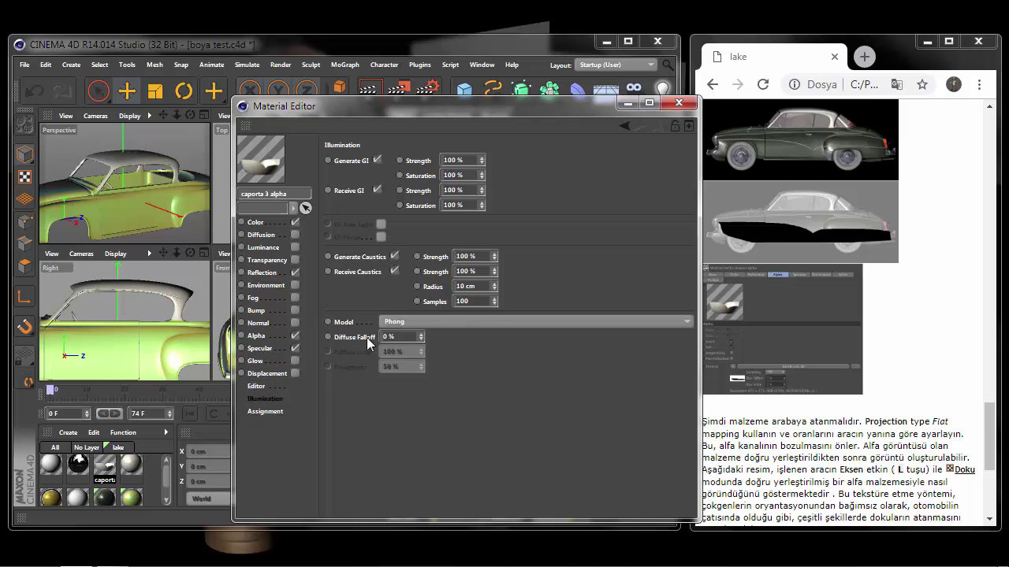
{"action": "left_click", "coordinate": [678, 102]}
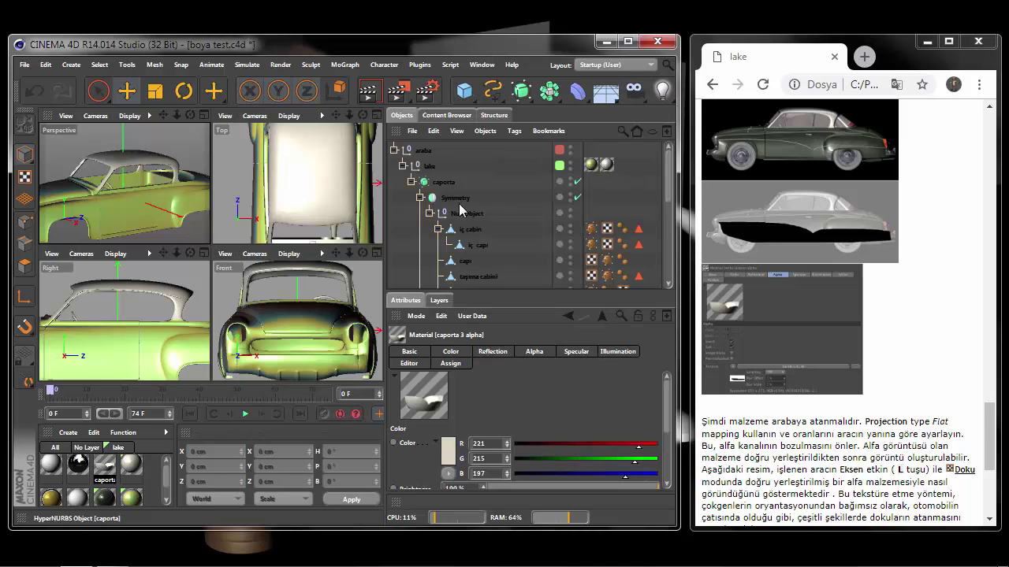
Apply the caporta 3 alpha material to lake and set its projection to Flat
{"action": "scroll", "coordinate": [125, 321], "scroll_direction": "down", "scroll_amount": 2}
{"action": "scroll", "coordinate": [124, 322], "scroll_direction": "down", "scroll_amount": 2}
{"action": "scroll", "coordinate": [125, 321], "scroll_direction": "down", "scroll_amount": 1}
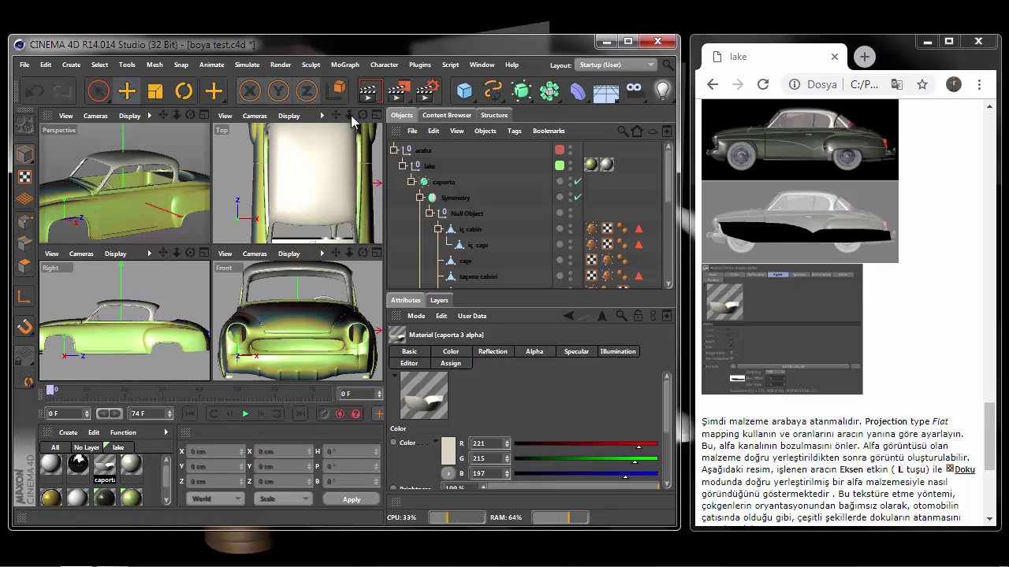
{"action": "left_click_drag", "start_coordinate": [351, 116], "coordinate": [356, 98]}
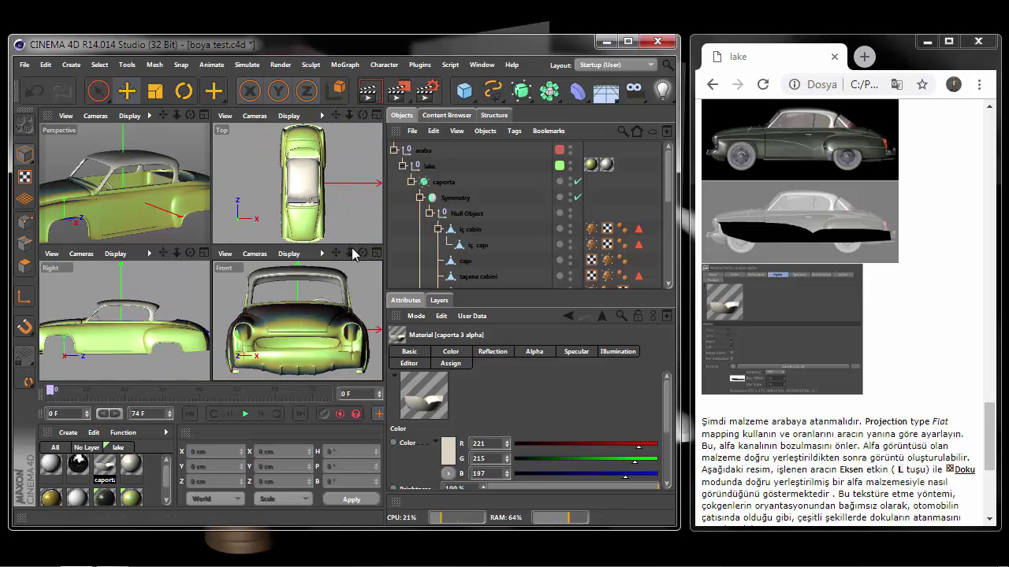
{"action": "left_click_drag", "start_coordinate": [104, 464], "coordinate": [434, 168]}
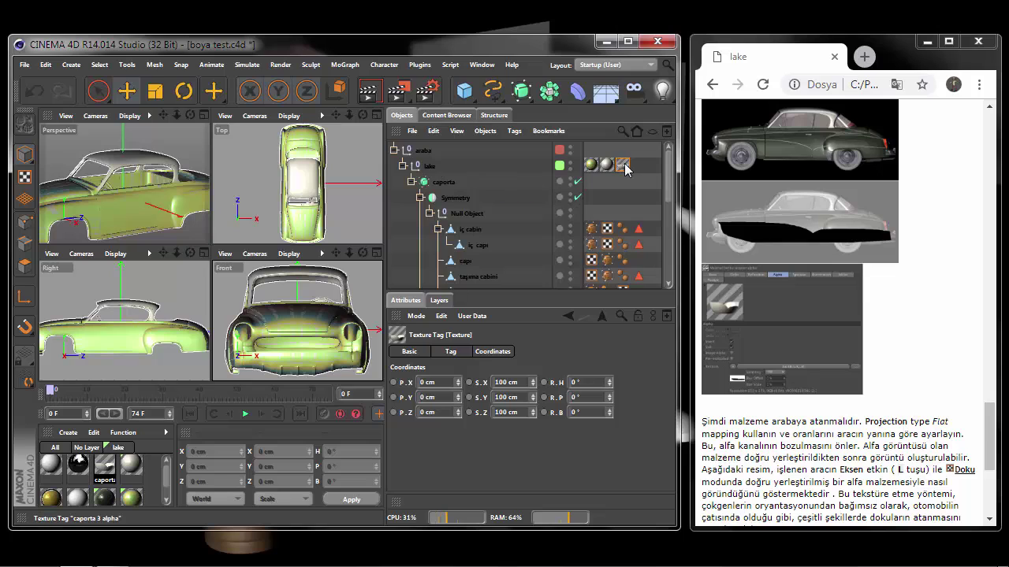
{"action": "left_click", "coordinate": [409, 352]}
{"action": "left_click", "coordinate": [446, 352]}
{"action": "left_click", "coordinate": [647, 412]}
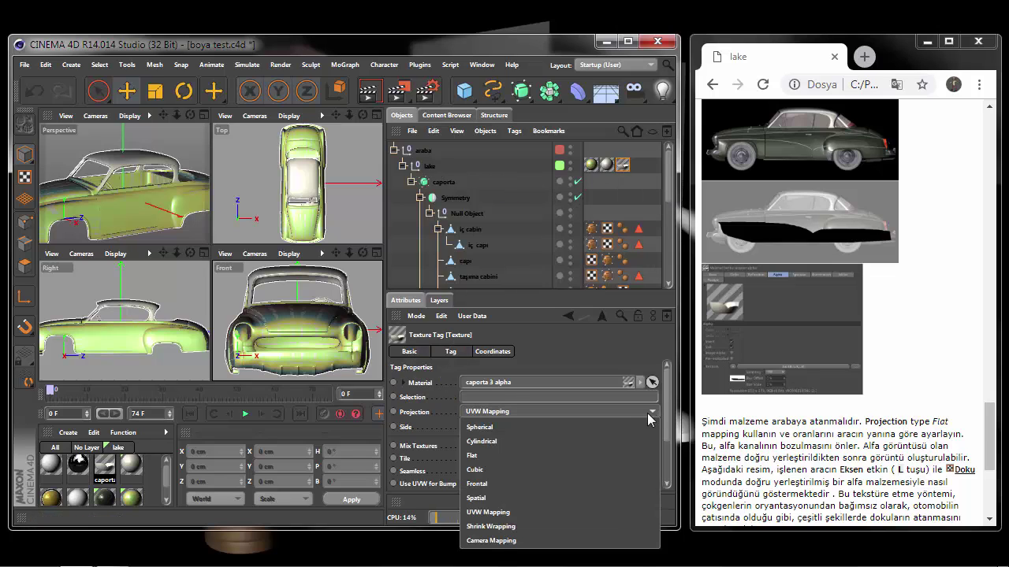
{"action": "left_click", "coordinate": [473, 456]}
{"action": "left_click", "coordinate": [627, 64]}
{"action": "left_click", "coordinate": [610, 223]}
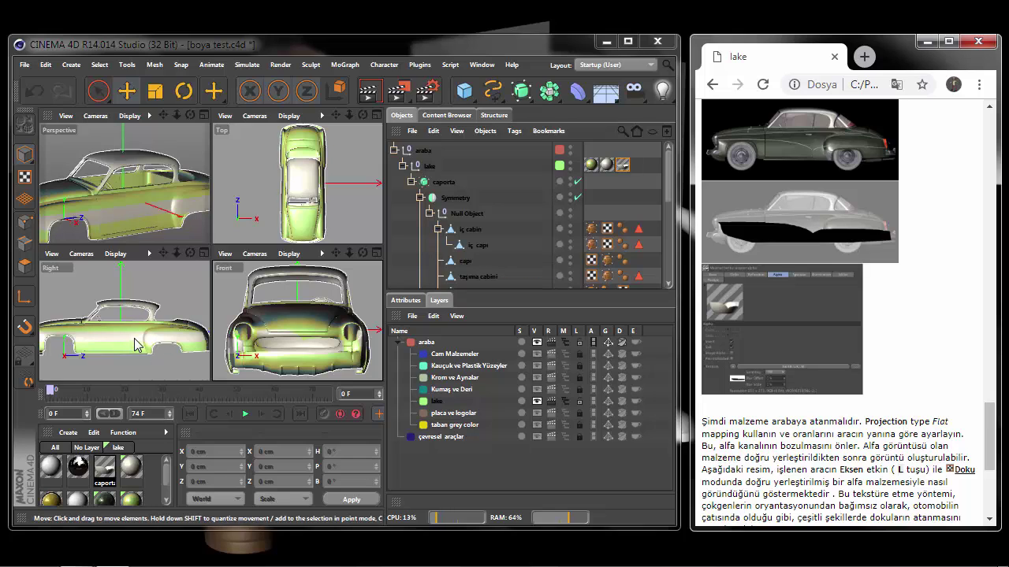
Turn off tiling on the caporta 3 alpha tag and scale it to 384.149 by 166.732 cm
{"action": "left_click", "coordinate": [405, 300]}
{"action": "left_click", "coordinate": [623, 164]}
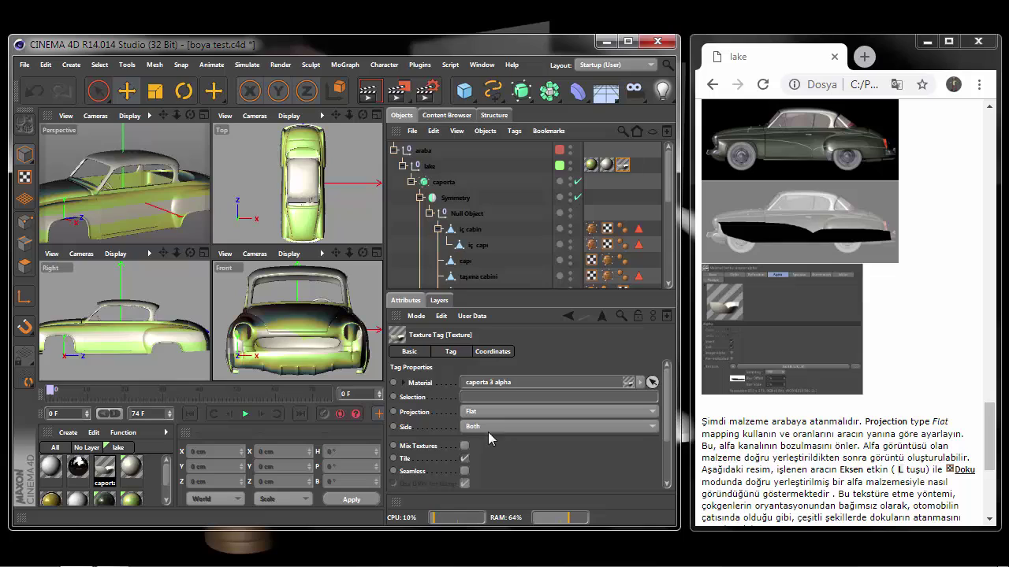
{"action": "left_click", "coordinate": [465, 458]}
{"action": "left_click", "coordinate": [492, 351]}
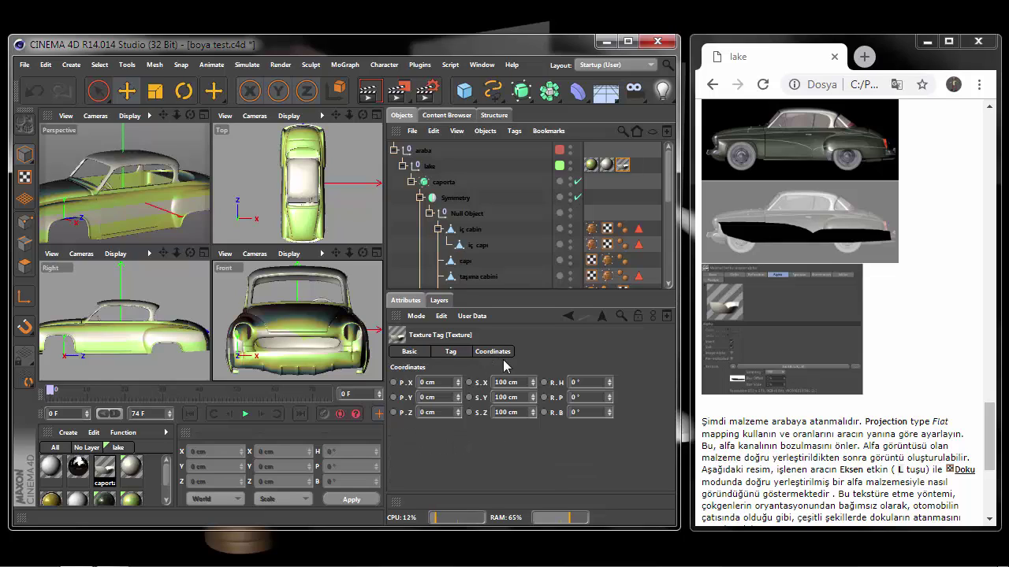
{"action": "left_click", "coordinate": [517, 382]}
{"action": "type", "text": "384.149"}
{"action": "left_click", "coordinate": [529, 397]}
{"action": "type", "text": "166"}
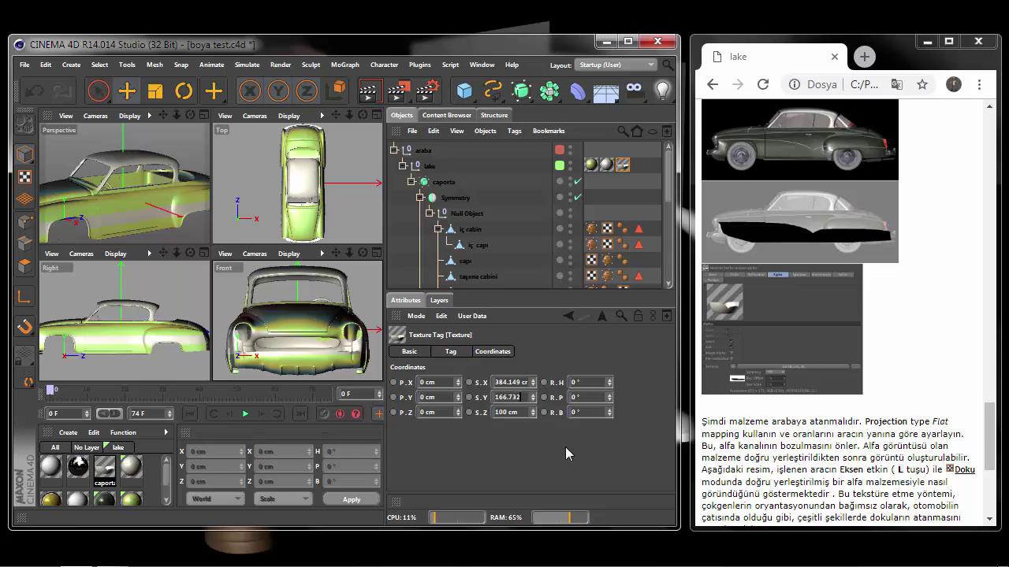
{"action": "key", "text": "Return"}
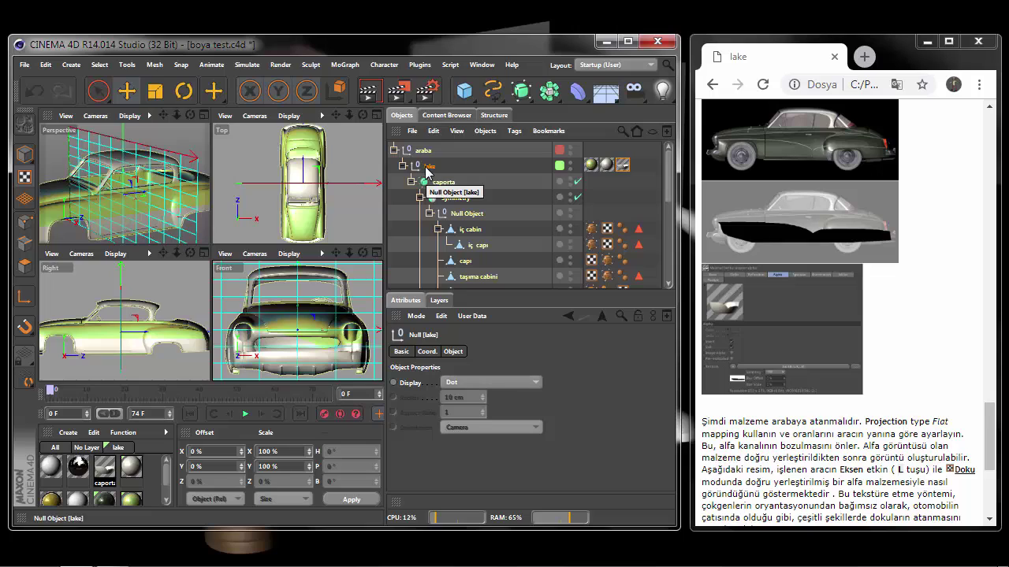
Undo the texture changes back to the original scale and reselect the lake object
{"action": "left_click", "coordinate": [33, 95]}
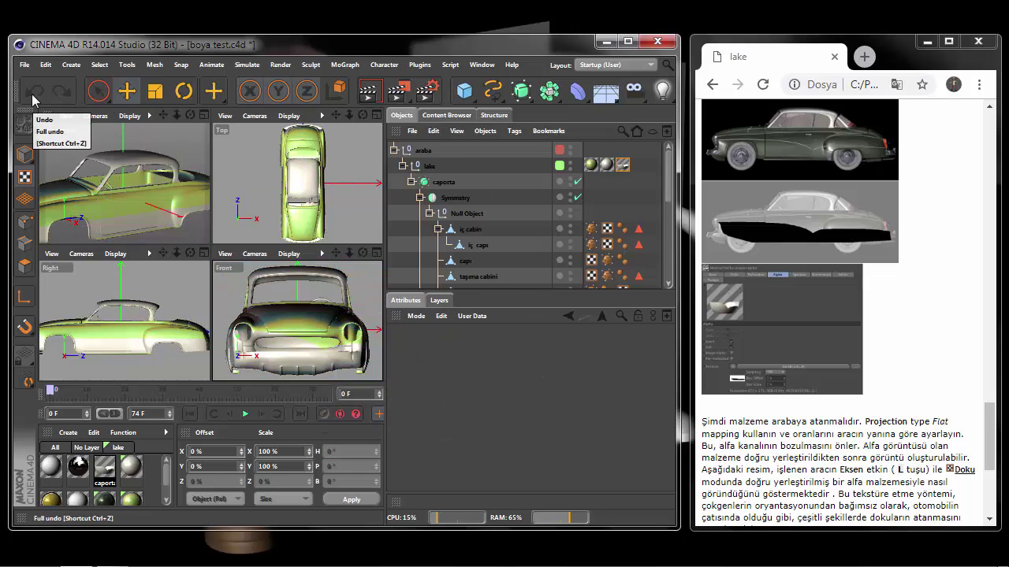
{"action": "left_click", "coordinate": [33, 95]}
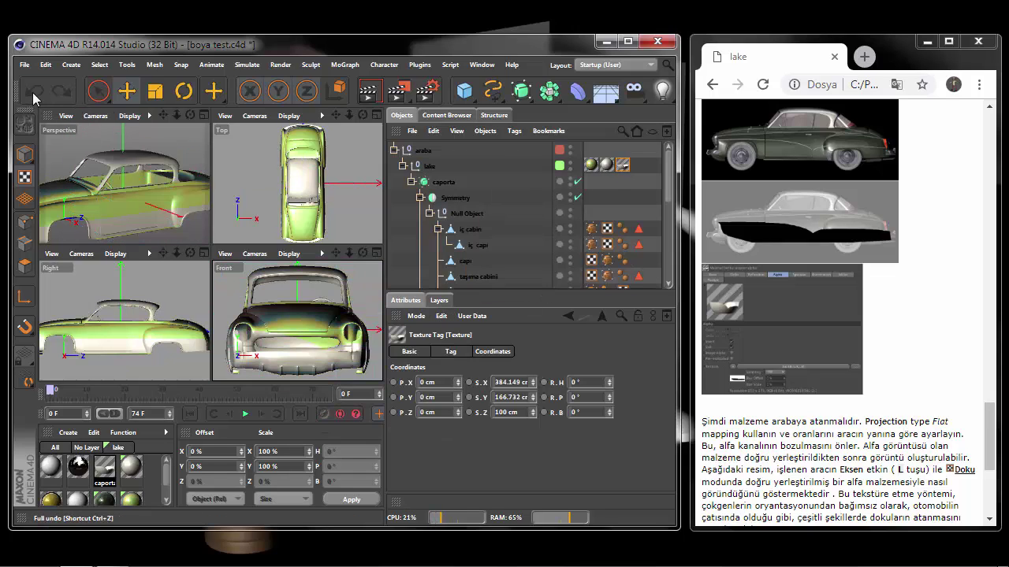
{"action": "left_click", "coordinate": [32, 92]}
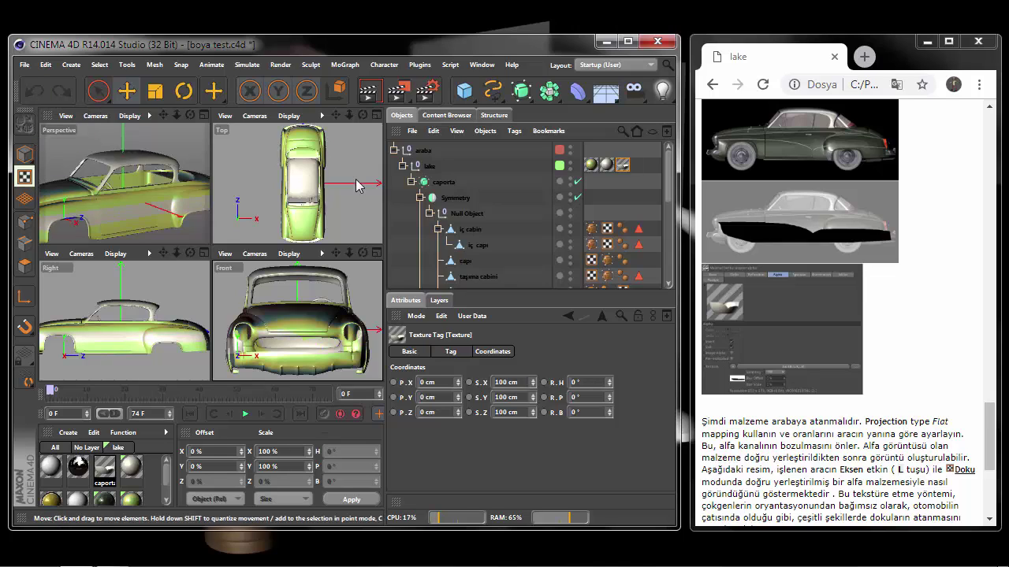
{"action": "left_click", "coordinate": [103, 204]}
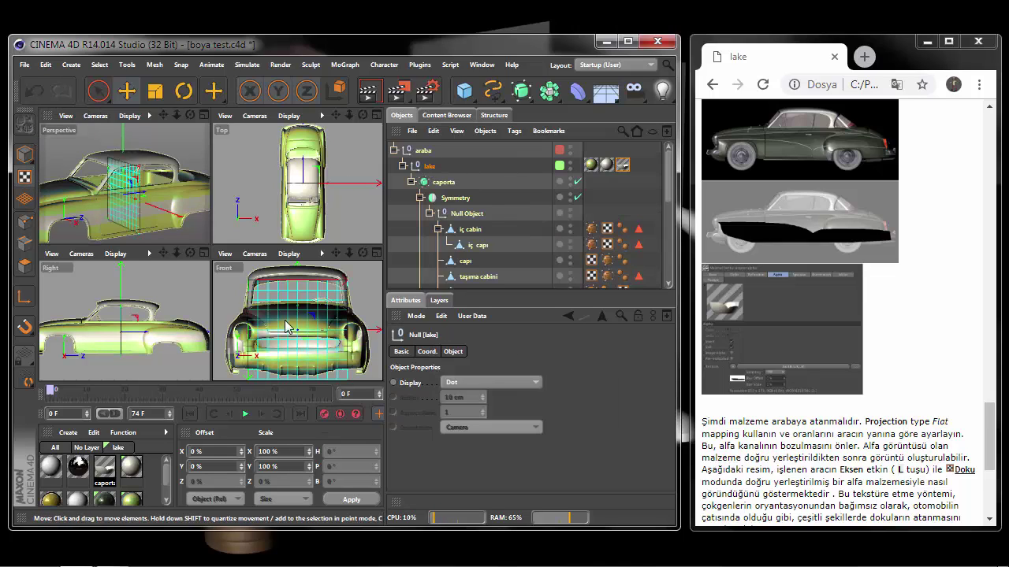
{"action": "left_click", "coordinate": [62, 95]}
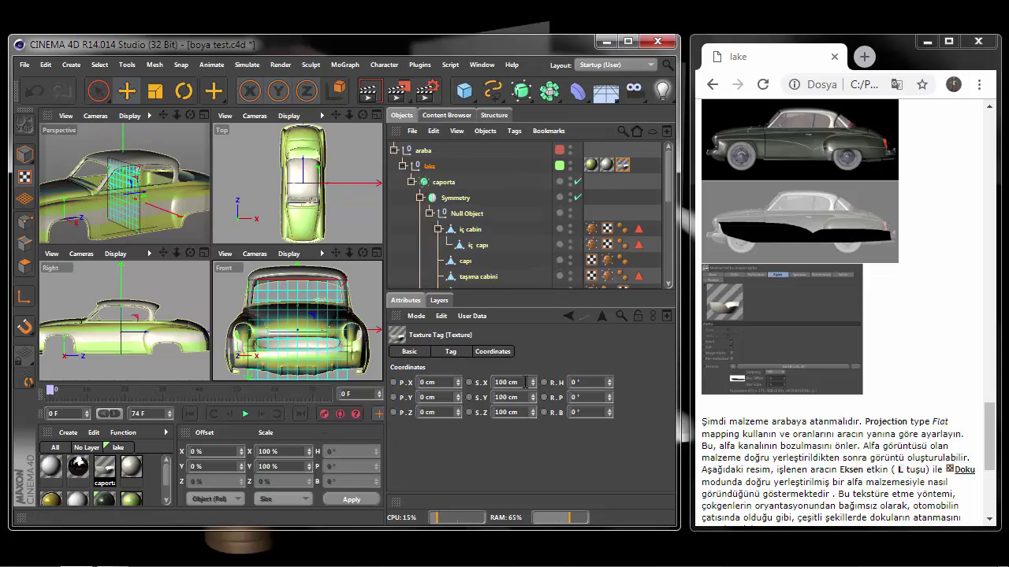
Re-enter the texture scale as S.X 384.149 cm and S.Y 166.732 cm
{"action": "left_click", "coordinate": [525, 382]}
{"action": "key", "text": "Return"}
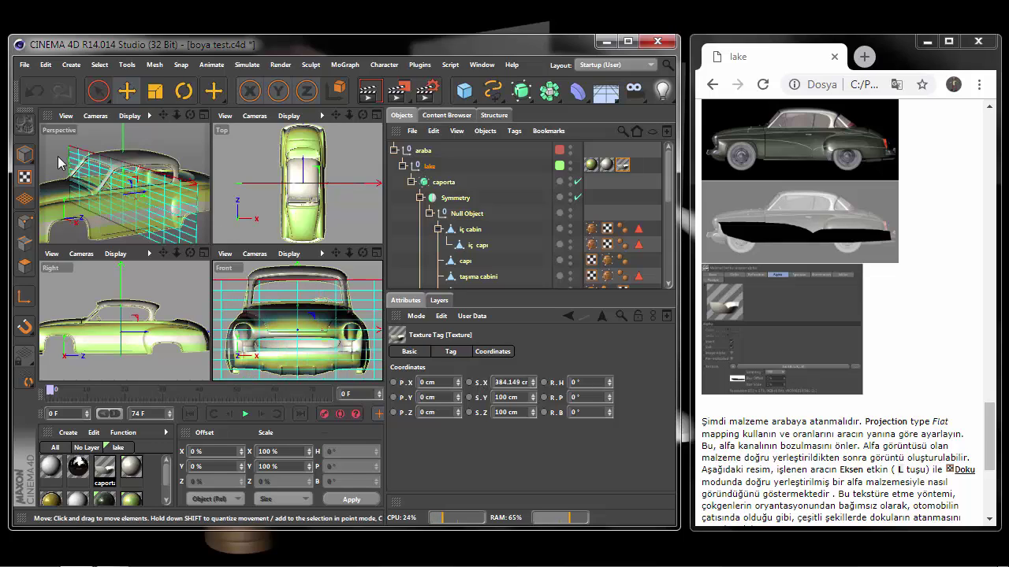
{"action": "left_click", "coordinate": [496, 398]}
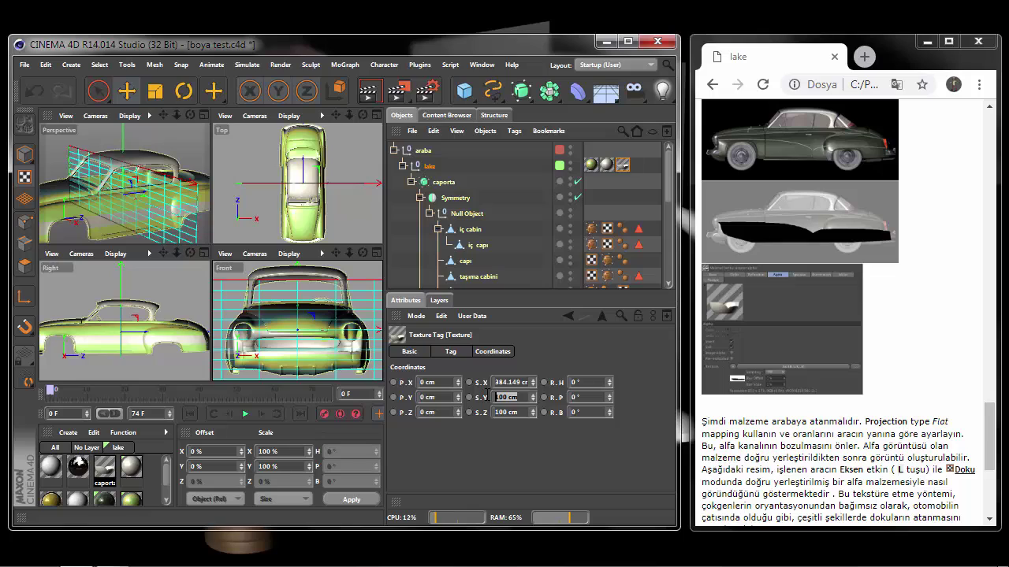
{"action": "type", "text": "166.732"}
{"action": "key", "text": "Return"}
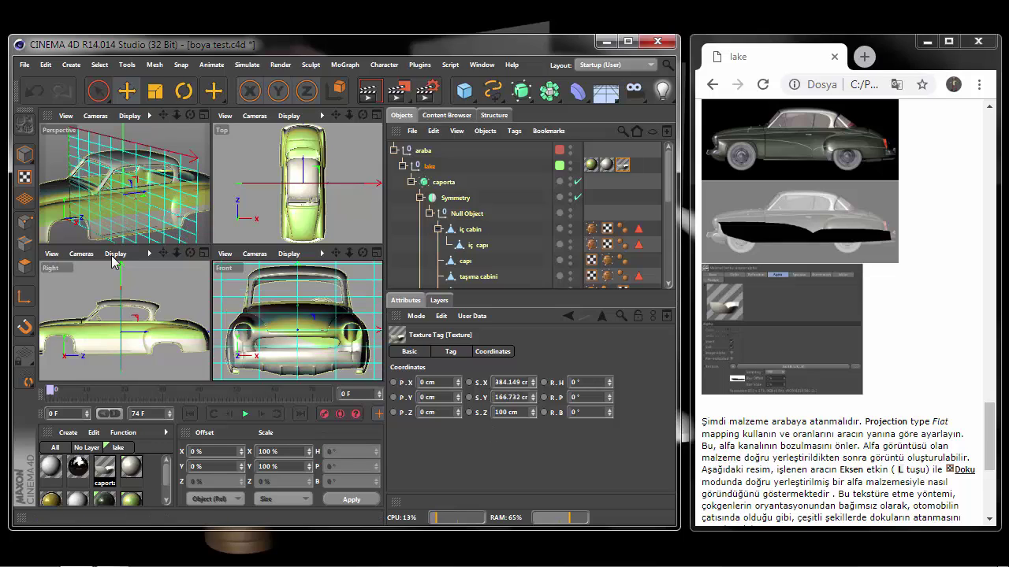
{"action": "scroll", "coordinate": [289, 341], "scroll_direction": "down", "scroll_amount": 2}
{"action": "scroll", "coordinate": [289, 341], "scroll_direction": "down", "scroll_amount": 2}
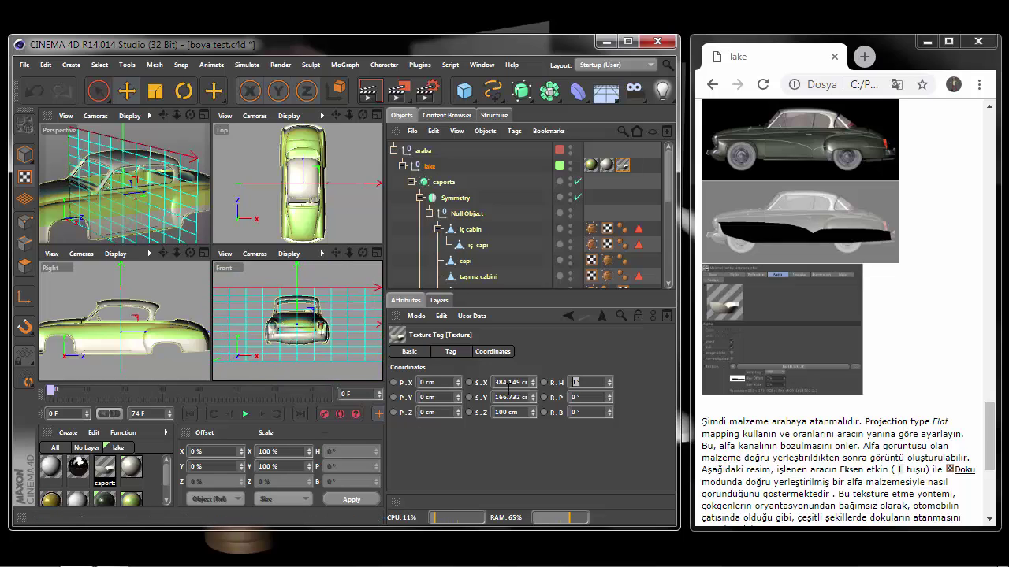
{"action": "type", "text": "90"}
Set the lake texture to 90° heading and Z -10.484 cm, then view the car side-on full-screen
{"action": "key", "text": "Return"}
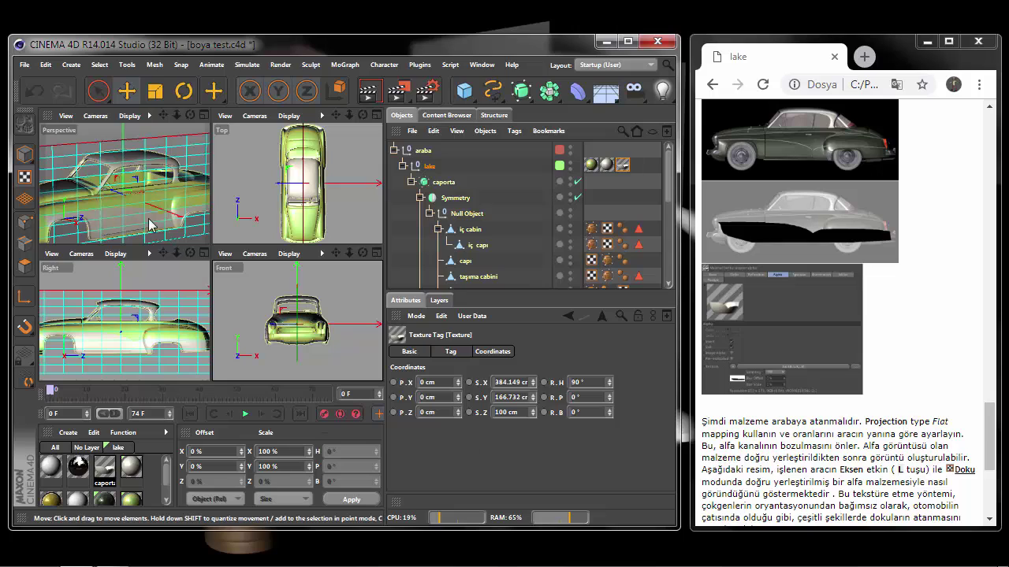
{"action": "scroll", "coordinate": [134, 347], "scroll_direction": "up", "scroll_amount": 2}
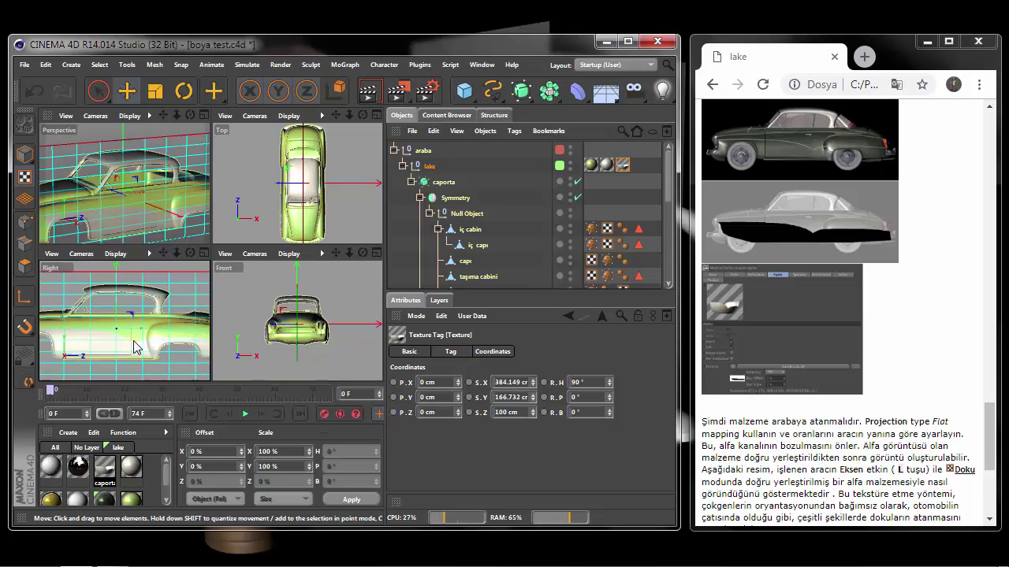
{"action": "scroll", "coordinate": [134, 347], "scroll_direction": "up", "scroll_amount": 1}
{"action": "scroll", "coordinate": [144, 340], "scroll_direction": "down", "scroll_amount": 3}
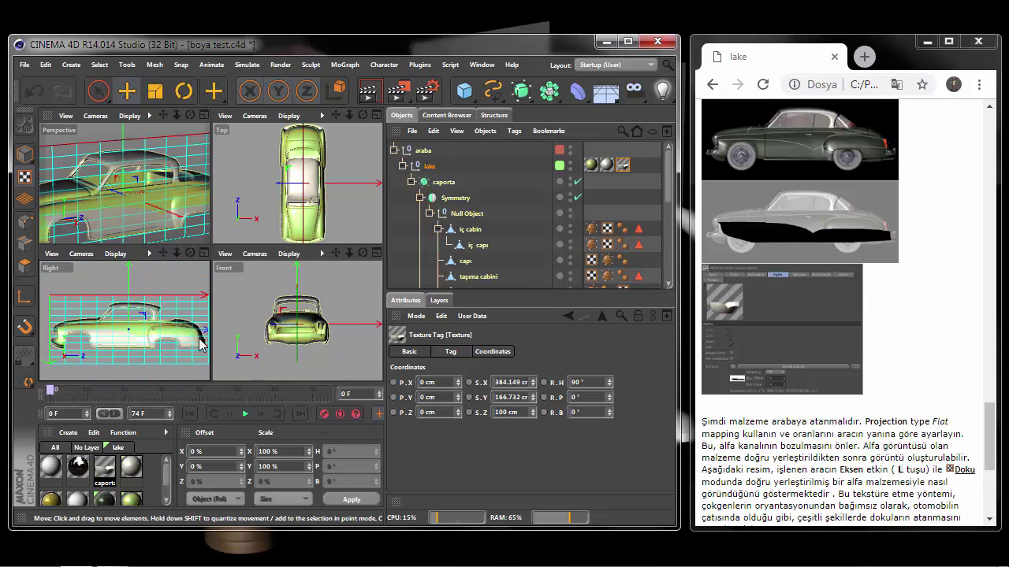
{"action": "left_click", "coordinate": [437, 413]}
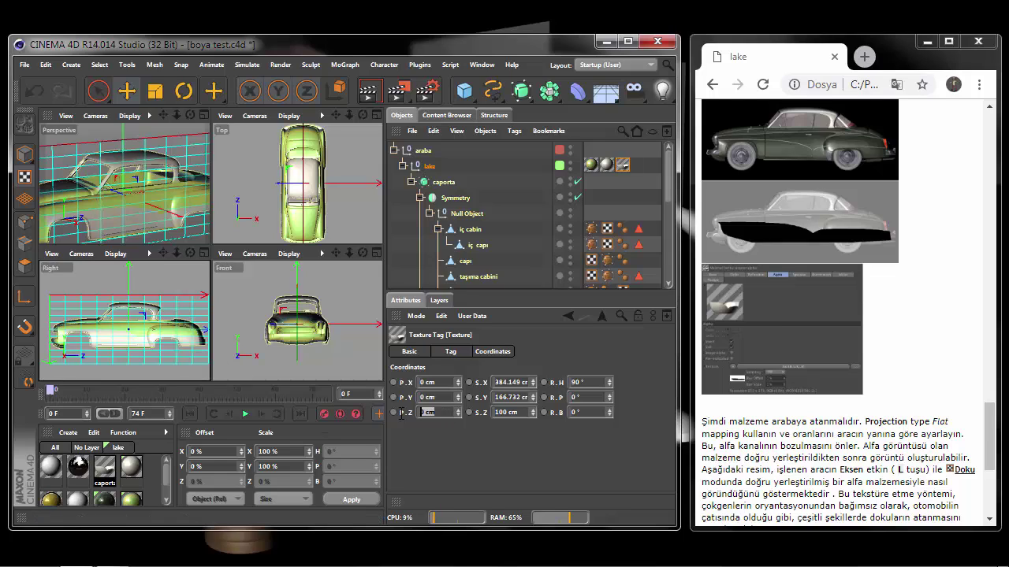
{"action": "type", "text": "0"}
{"action": "type", "text": ".484"}
{"action": "key", "text": "Return"}
{"action": "key", "text": "F1"}
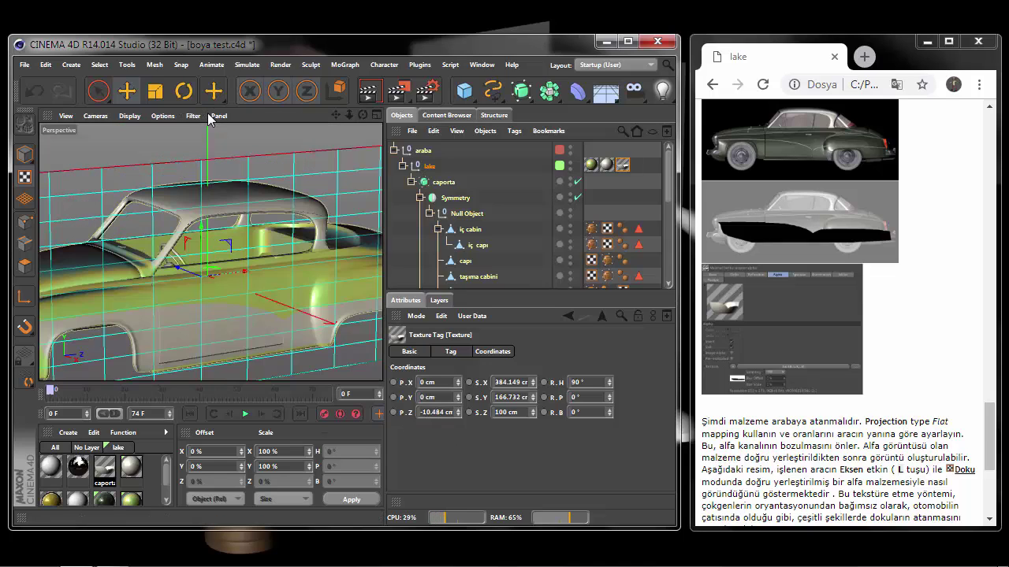
{"action": "mouse_move", "coordinate": [359, 113]}
{"action": "left_mouse_down"}
{"action": "mouse_move", "coordinate": [331, 119]}
{"action": "mouse_move", "coordinate": [356, 115]}
{"action": "mouse_move", "coordinate": [346, 117]}
{"action": "left_mouse_up"}
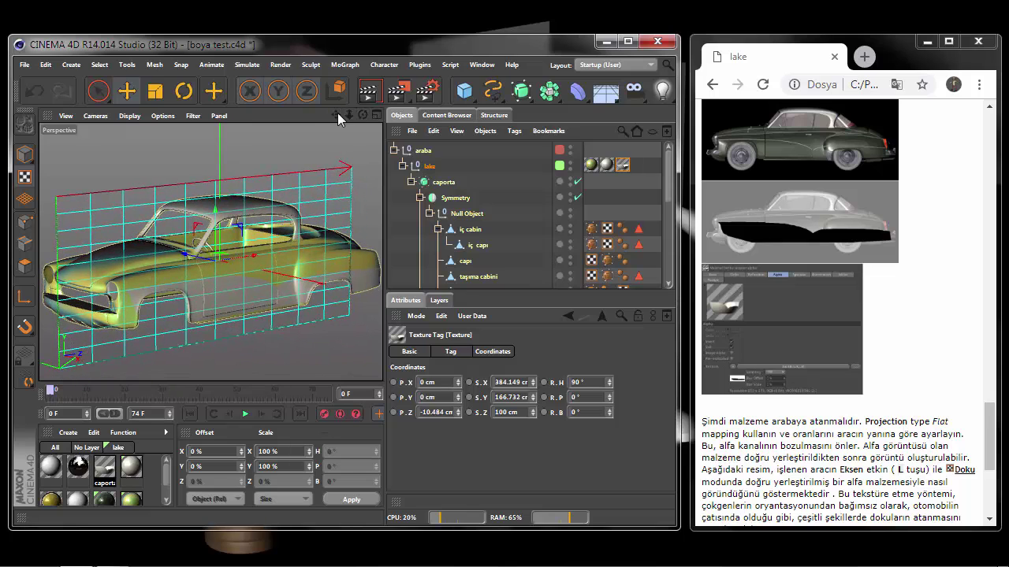
Show the Cam Malzemeler layer in the scene and enable the camlar glass object
{"action": "left_click", "coordinate": [403, 166]}
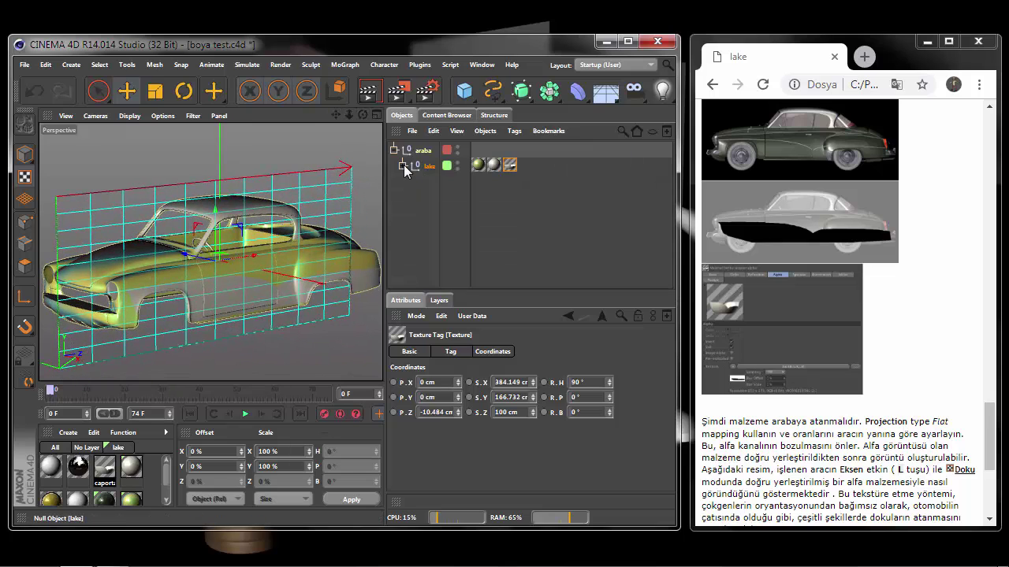
{"action": "left_click", "coordinate": [439, 300]}
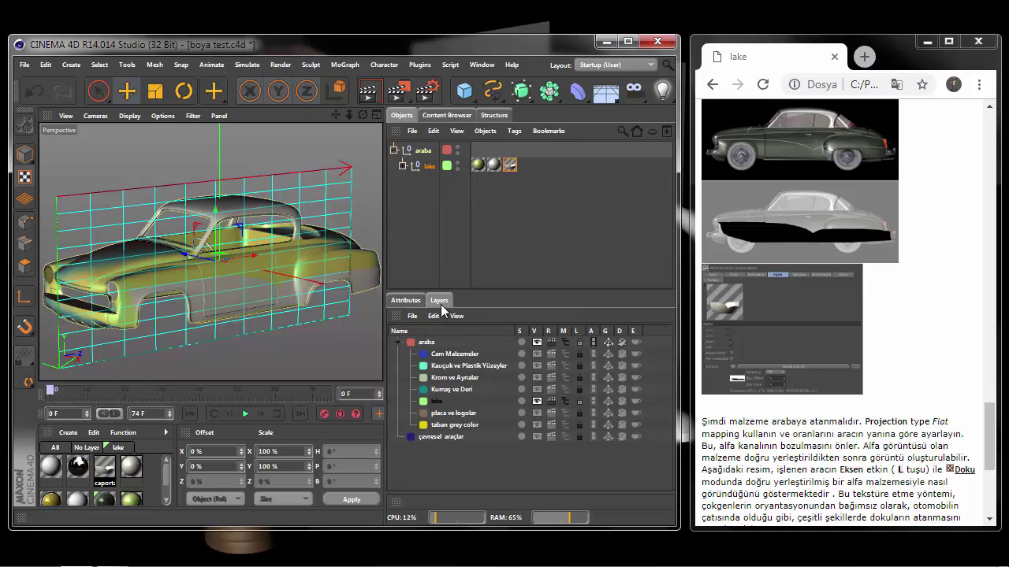
{"action": "left_click", "coordinate": [451, 356]}
{"action": "left_click", "coordinate": [566, 353]}
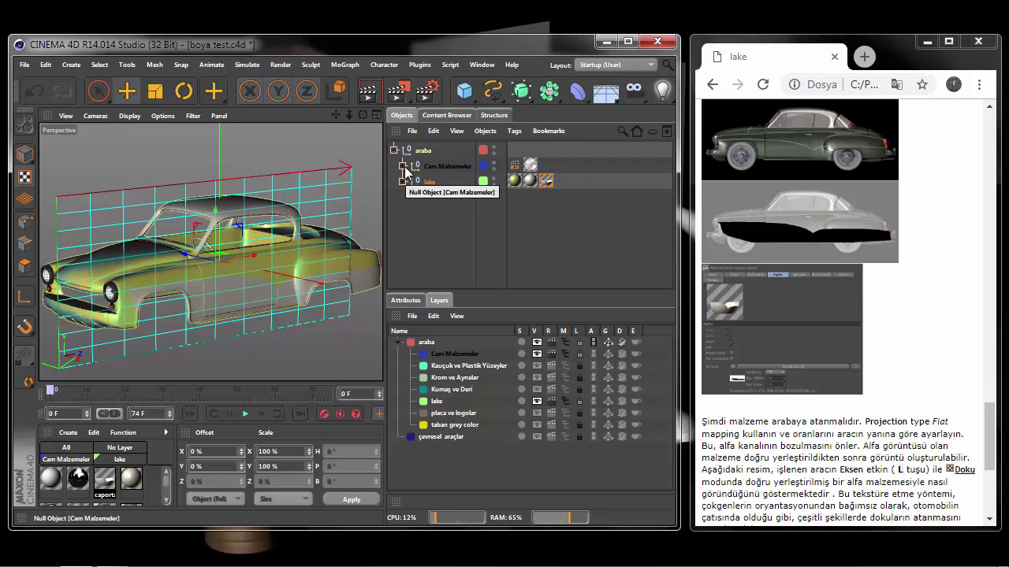
{"action": "left_click", "coordinate": [403, 167]}
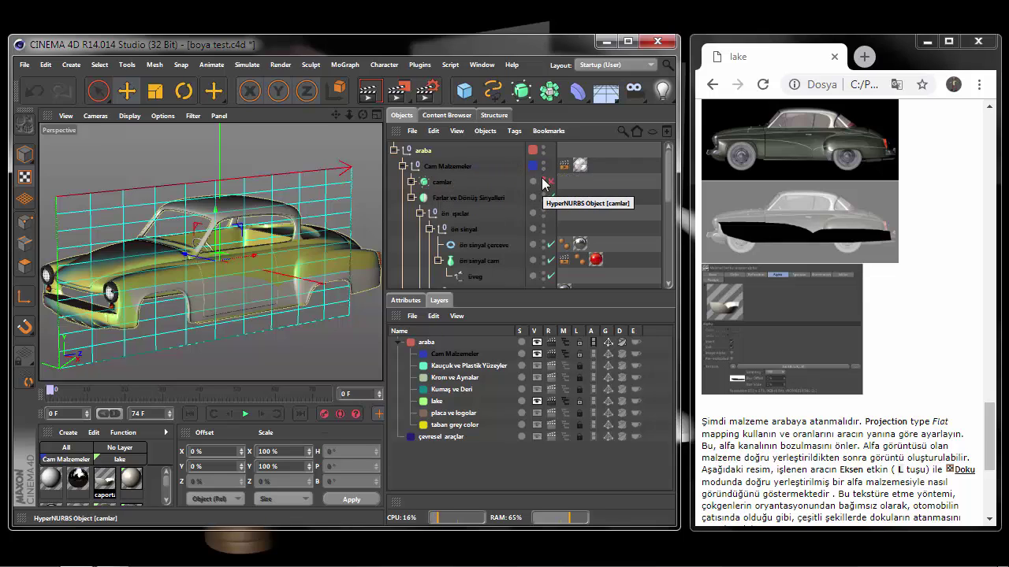
{"action": "left_click", "coordinate": [543, 181]}
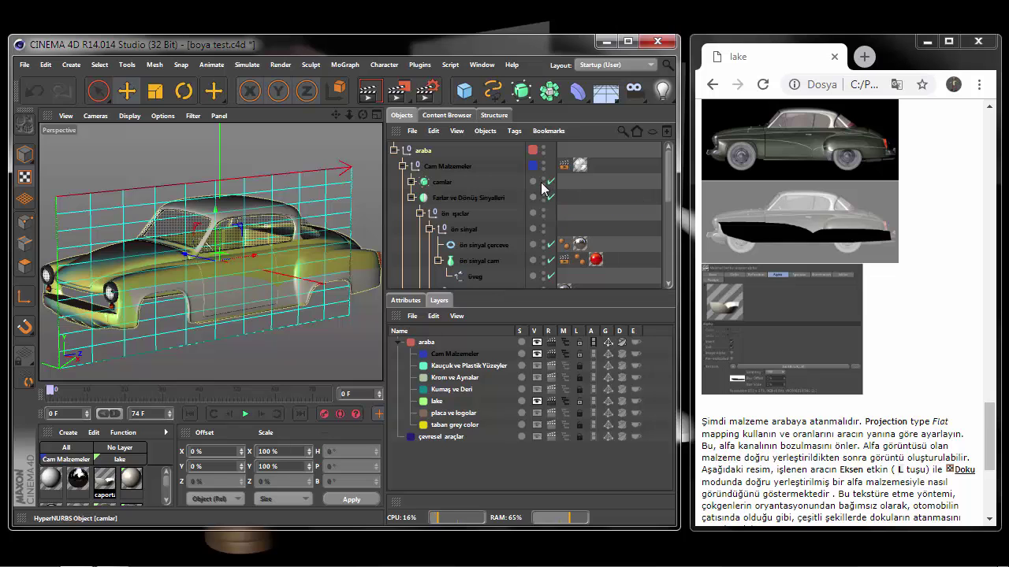
Orbit to three-quarter and side views and render previews of the car's glass
{"action": "mouse_move", "coordinate": [349, 117]}
{"action": "left_mouse_down"}
{"action": "mouse_move", "coordinate": [211, 251]}
{"action": "mouse_move", "coordinate": [356, 118]}
{"action": "mouse_move", "coordinate": [381, 253]}
{"action": "left_mouse_up"}
{"action": "left_click", "coordinate": [380, 253]}
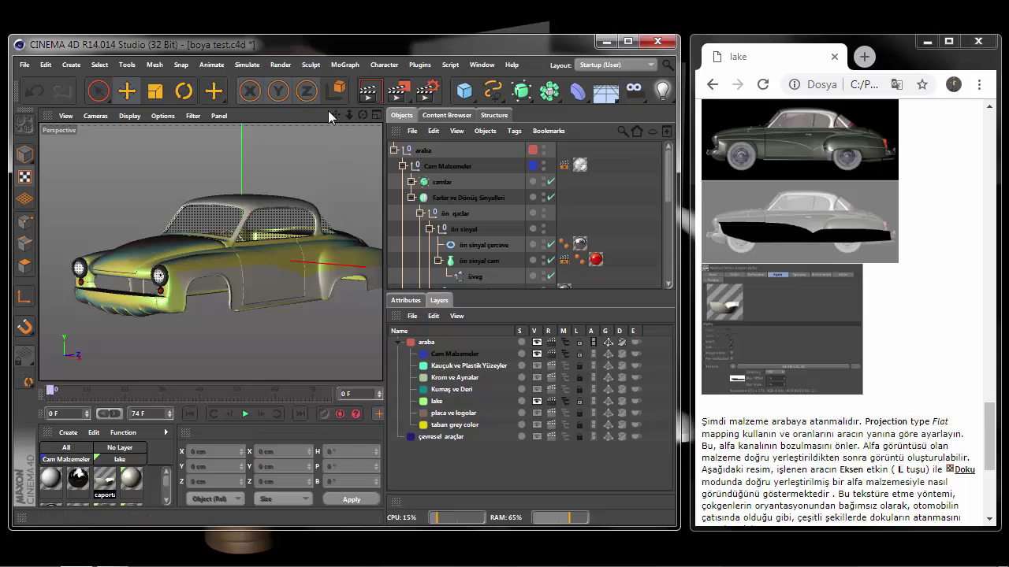
{"action": "mouse_move", "coordinate": [332, 116]}
{"action": "left_mouse_down"}
{"action": "mouse_move", "coordinate": [311, 122]}
{"action": "mouse_move", "coordinate": [216, 242]}
{"action": "left_mouse_up"}
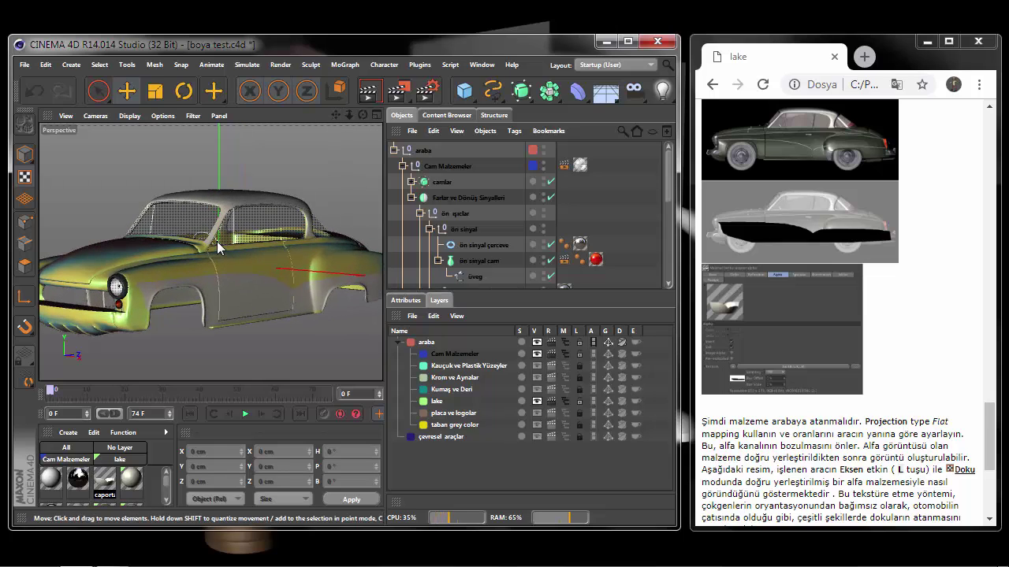
{"action": "left_click_drag", "start_coordinate": [356, 116], "coordinate": [211, 251]}
{"action": "left_click_drag", "start_coordinate": [342, 119], "coordinate": [362, 106]}
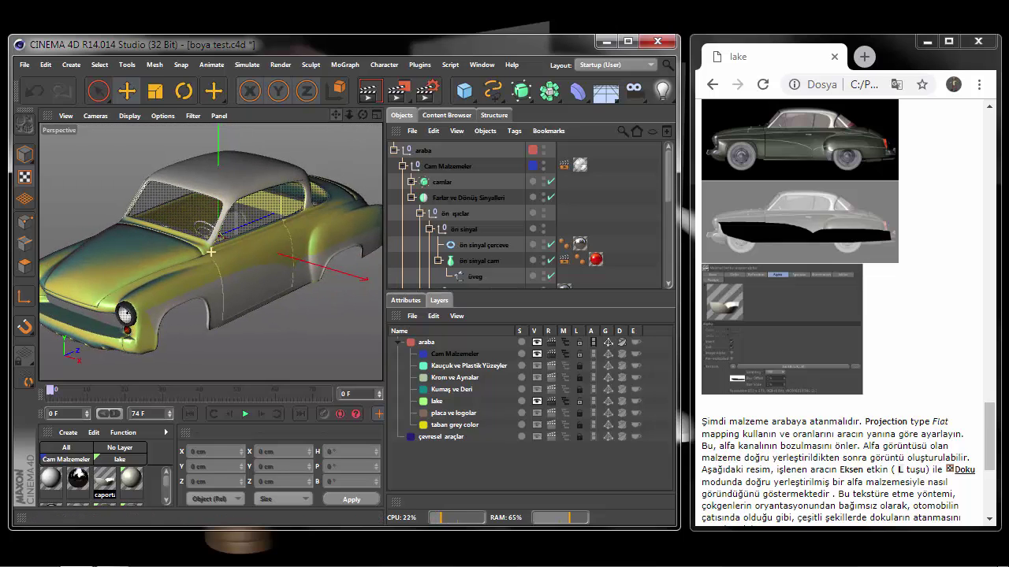
{"action": "left_click", "coordinate": [370, 96]}
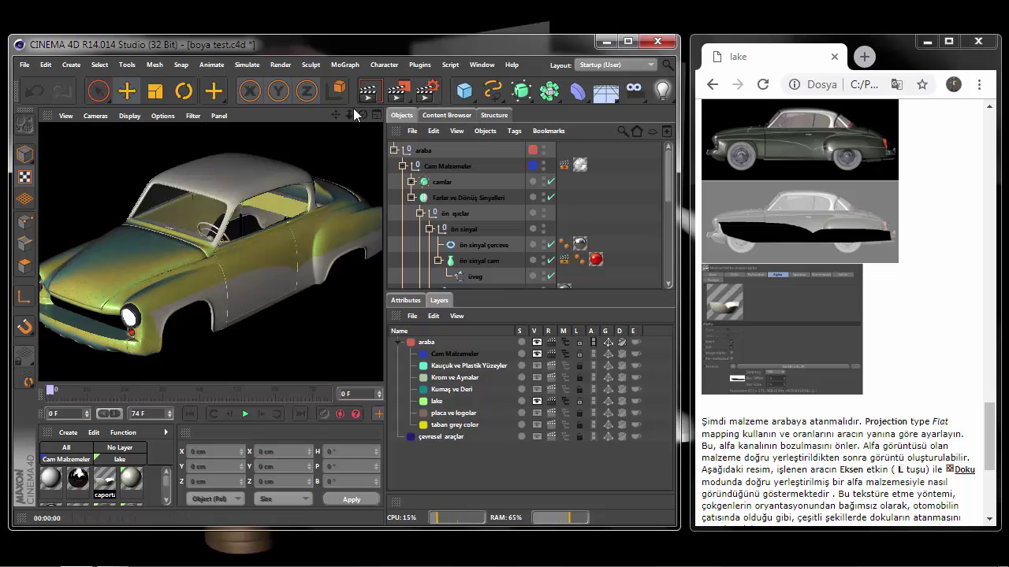
{"action": "left_click_drag", "start_coordinate": [363, 116], "coordinate": [359, 117]}
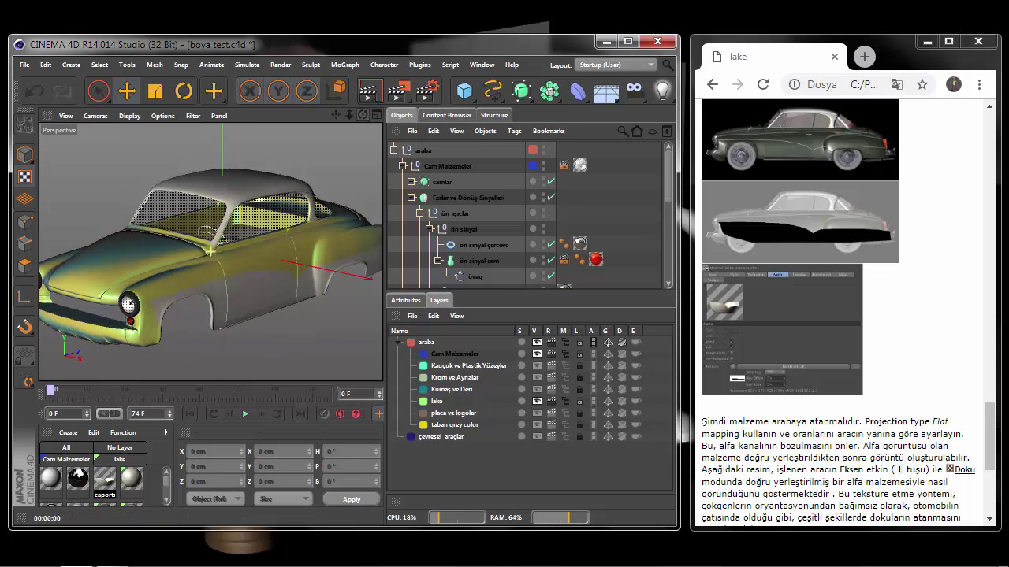
{"action": "left_click", "coordinate": [369, 96]}
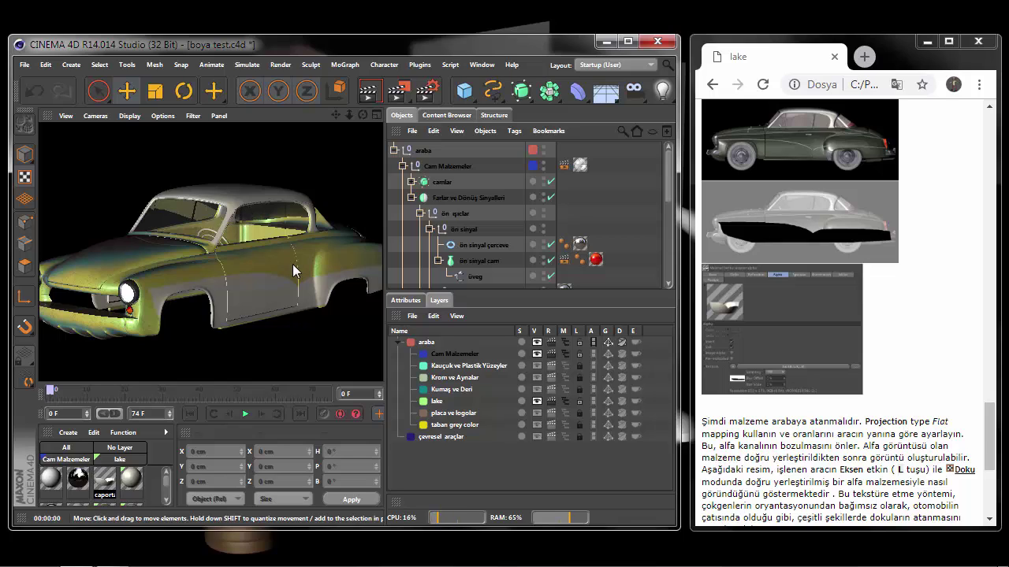
{"action": "left_click", "coordinate": [402, 166]}
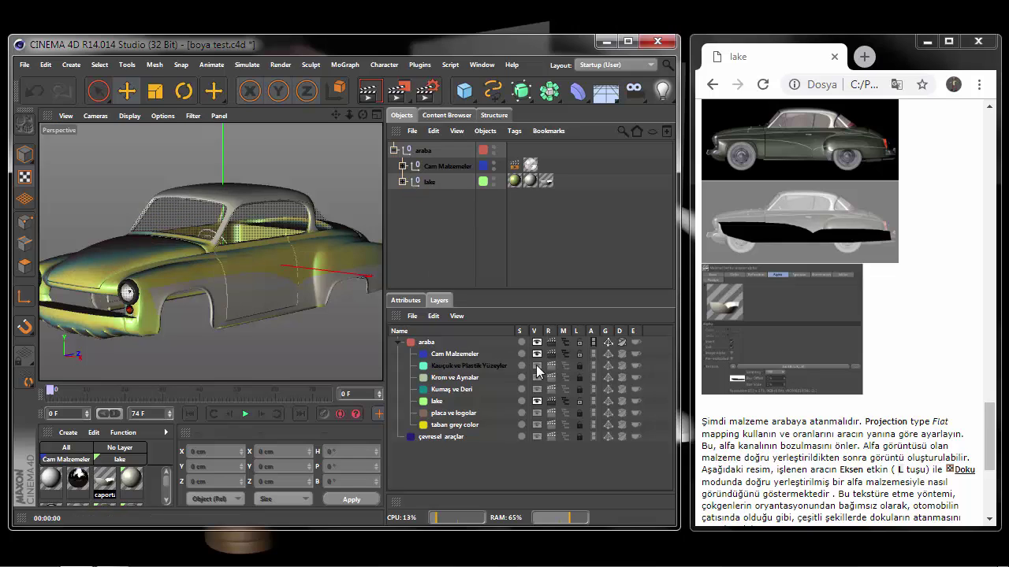
Make the Kauçuk ve Plastik Yüzeyler layer visible and render the car to check it
{"action": "left_click_drag", "start_coordinate": [538, 369], "coordinate": [574, 367]}
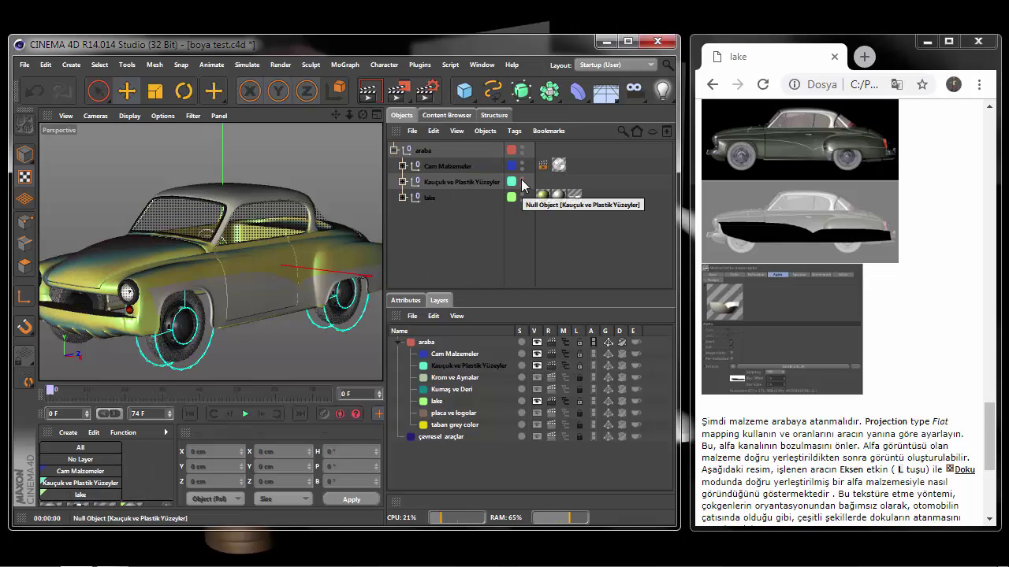
{"action": "left_click", "coordinate": [403, 182]}
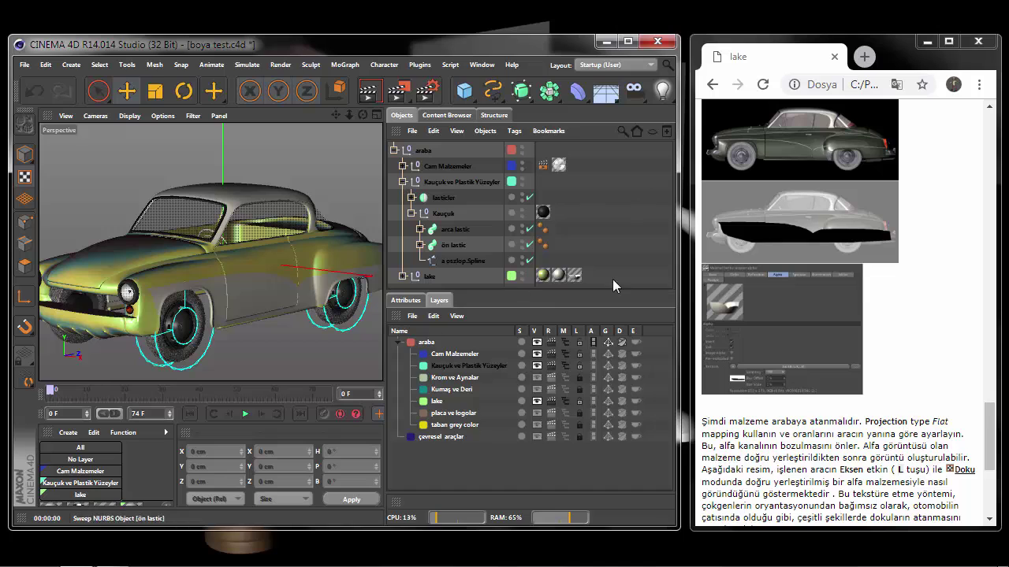
{"action": "left_click_drag", "start_coordinate": [613, 291], "coordinate": [612, 299]}
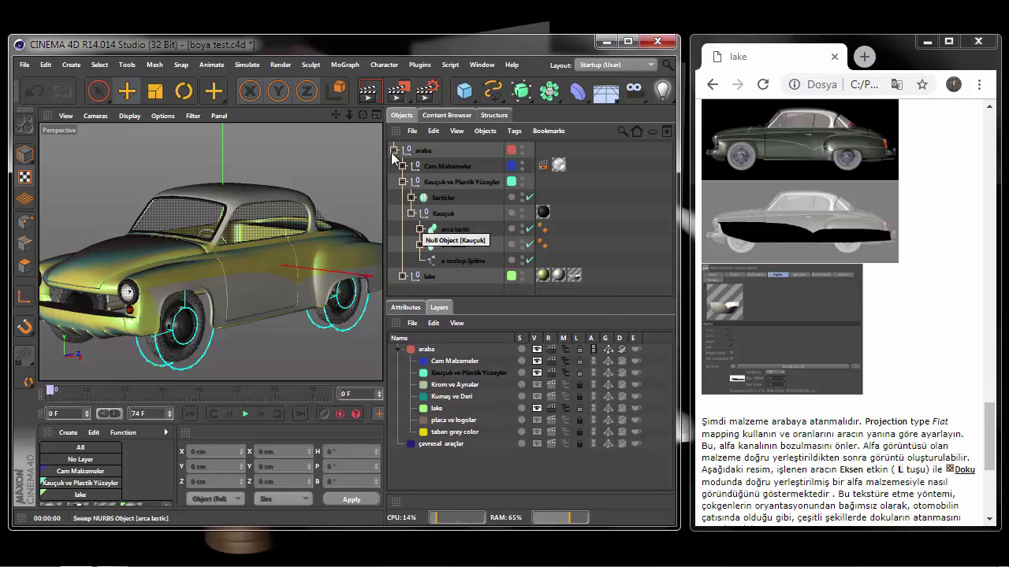
{"action": "left_click", "coordinate": [368, 92]}
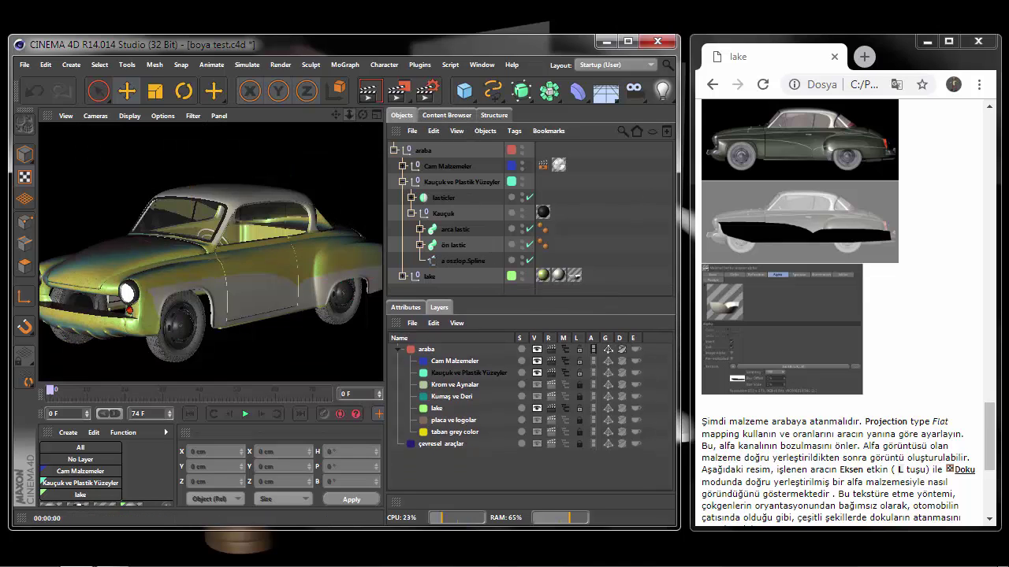
{"action": "left_click", "coordinate": [370, 93]}
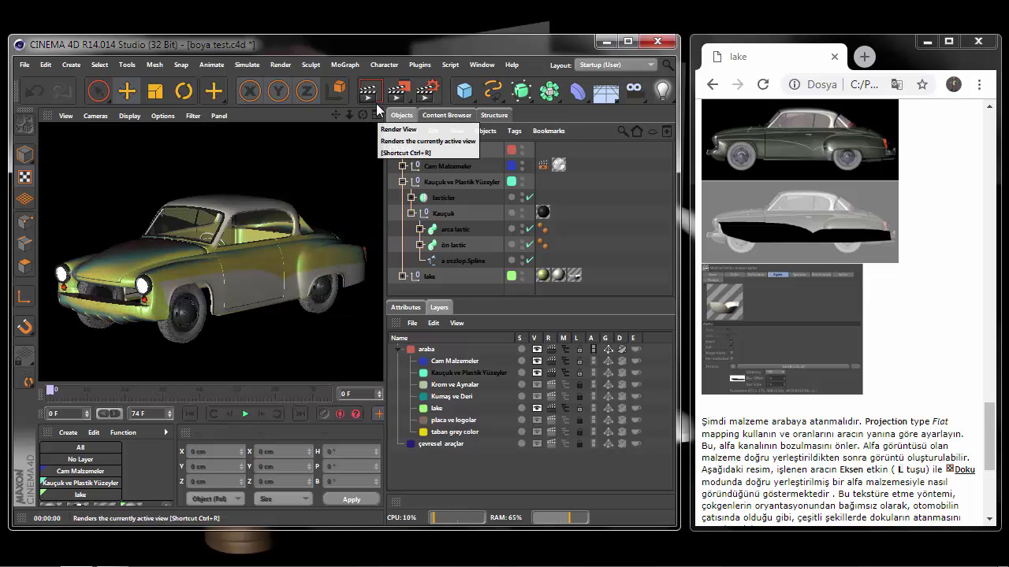
{"action": "left_click", "coordinate": [402, 182]}
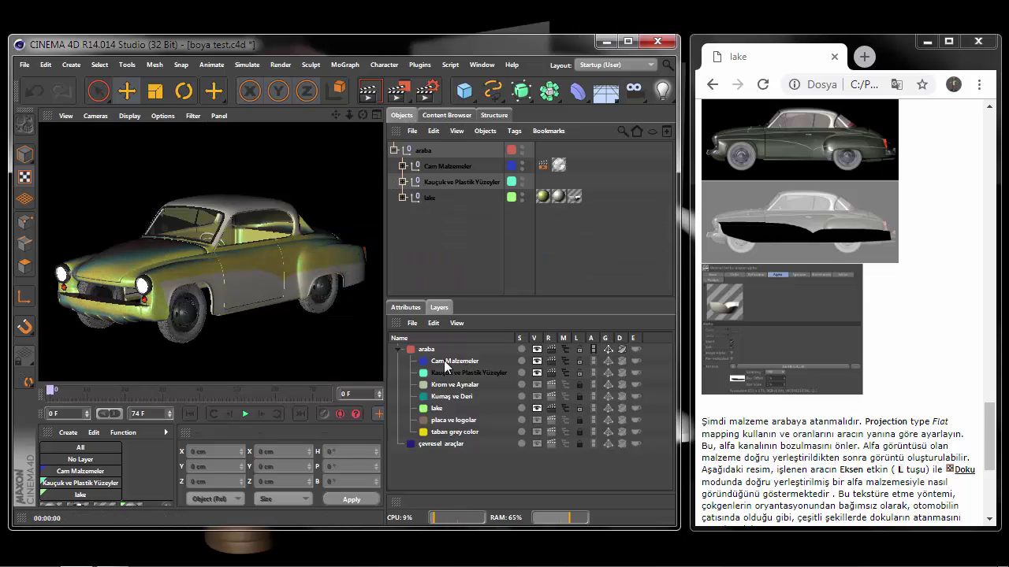
Show the Krom ve Aynalar chrome group in the object list and zoom onto the door
{"action": "left_click", "coordinate": [564, 384]}
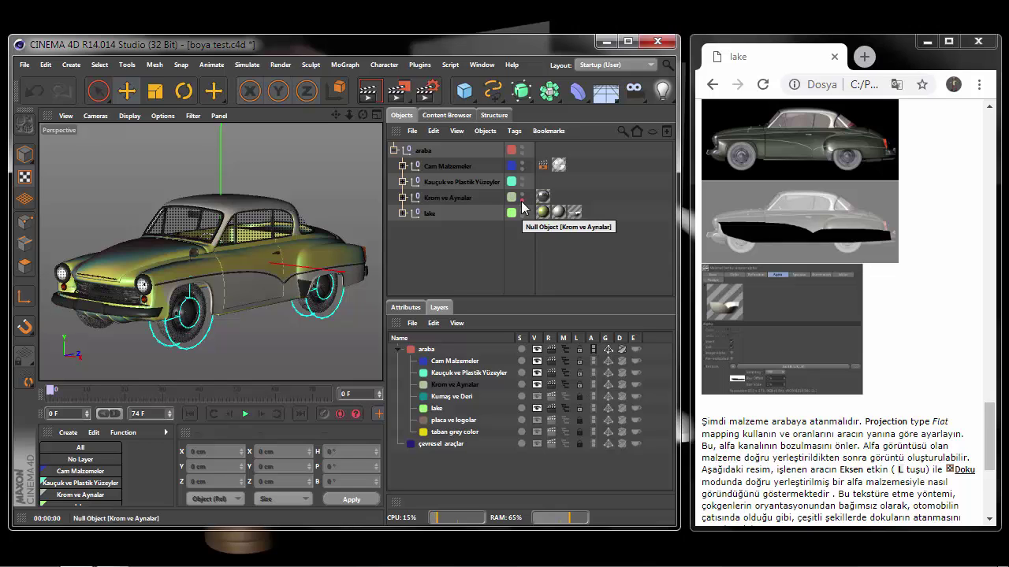
{"action": "left_click", "coordinate": [403, 198]}
{"action": "mouse_move", "coordinate": [668, 160]}
{"action": "left_mouse_down"}
{"action": "mouse_move", "coordinate": [668, 184]}
{"action": "mouse_move", "coordinate": [668, 160]}
{"action": "left_mouse_up"}
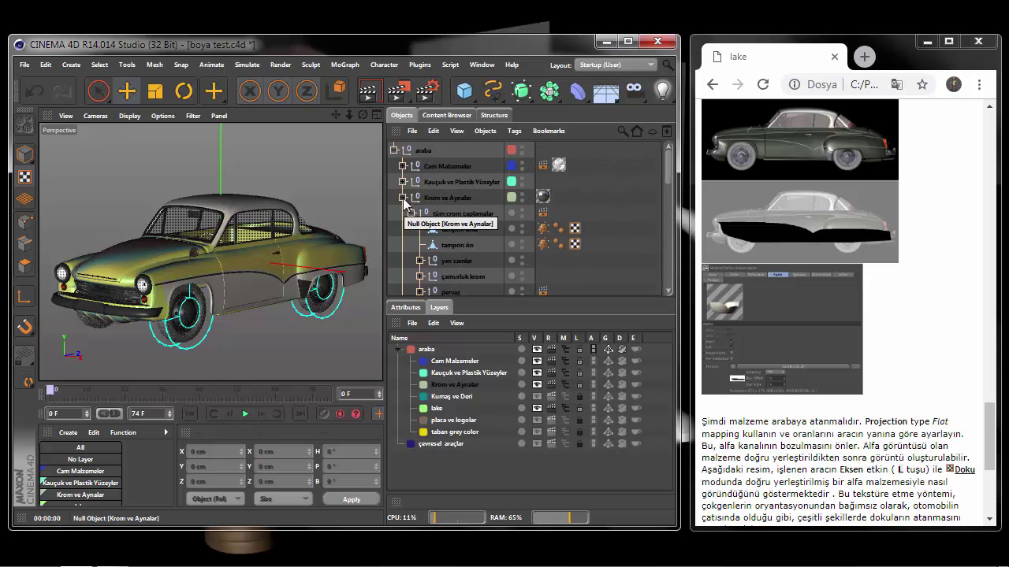
{"action": "left_click", "coordinate": [403, 198]}
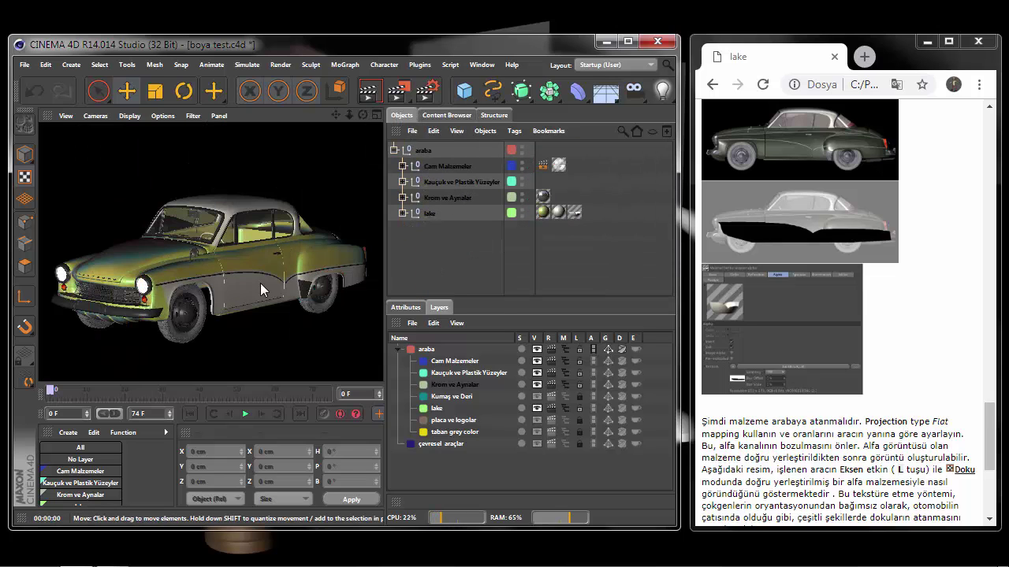
{"action": "scroll", "coordinate": [252, 280], "scroll_direction": "up", "scroll_amount": 3}
{"action": "scroll", "coordinate": [228, 272], "scroll_direction": "up", "scroll_amount": 2}
{"action": "scroll", "coordinate": [229, 277], "scroll_direction": "up", "scroll_amount": 2}
Set the lake texture tag's Y position to -4.832 cm
{"action": "scroll", "coordinate": [226, 279], "scroll_direction": "up", "scroll_amount": 2}
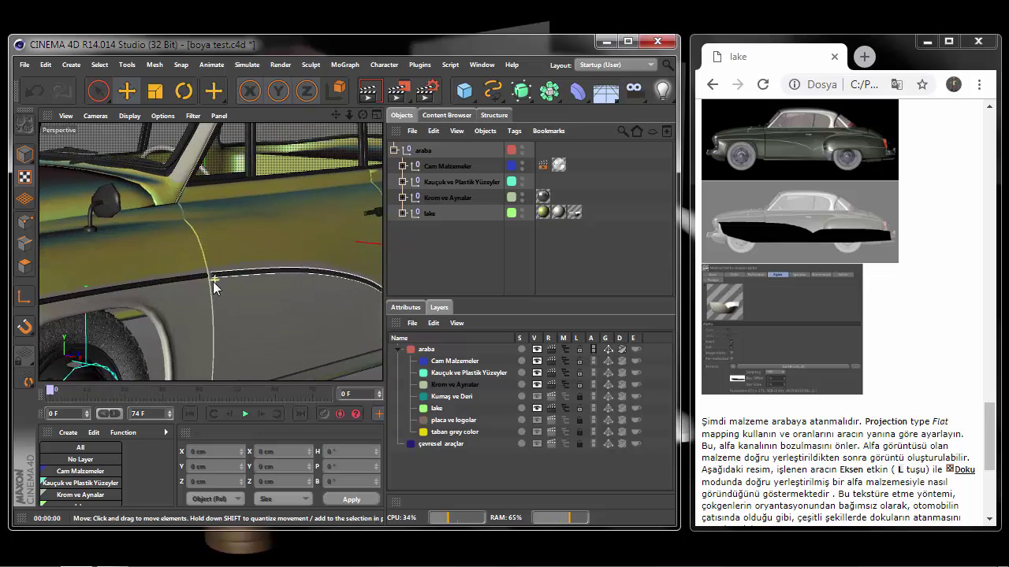
{"action": "scroll", "coordinate": [216, 286], "scroll_direction": "up", "scroll_amount": 2}
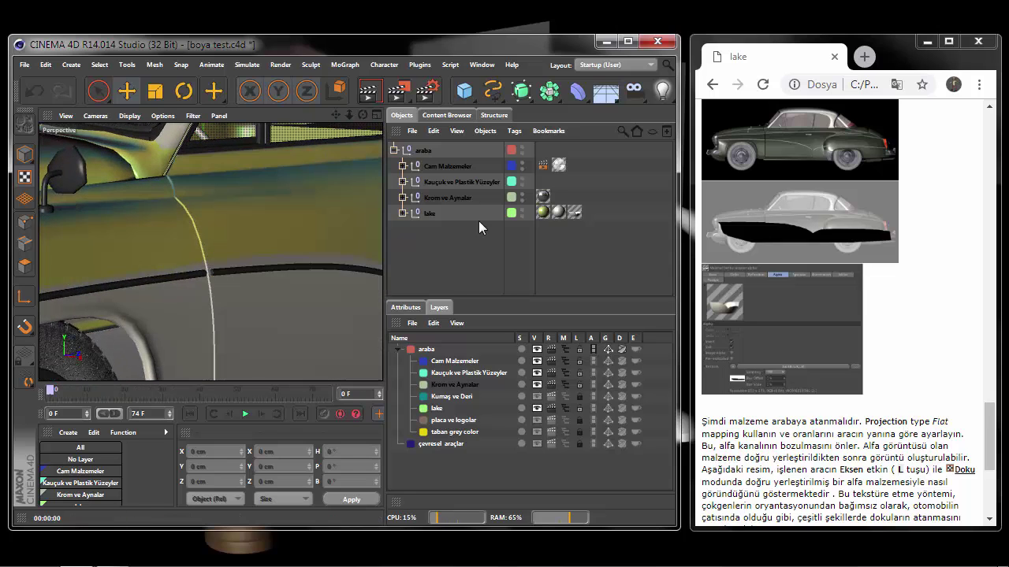
{"action": "left_click", "coordinate": [574, 213]}
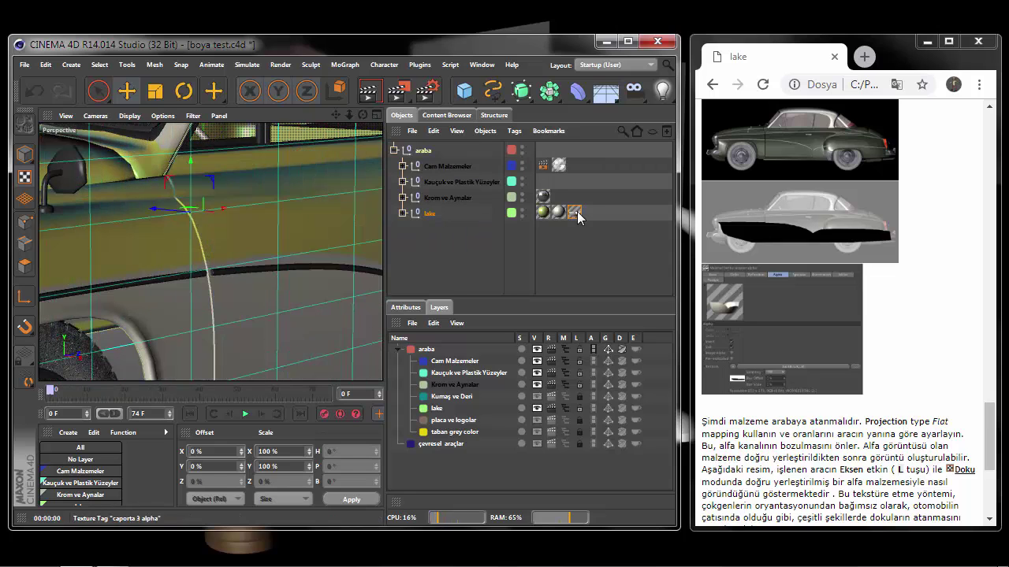
{"action": "left_click", "coordinate": [406, 308]}
{"action": "double_click", "coordinate": [439, 405]}
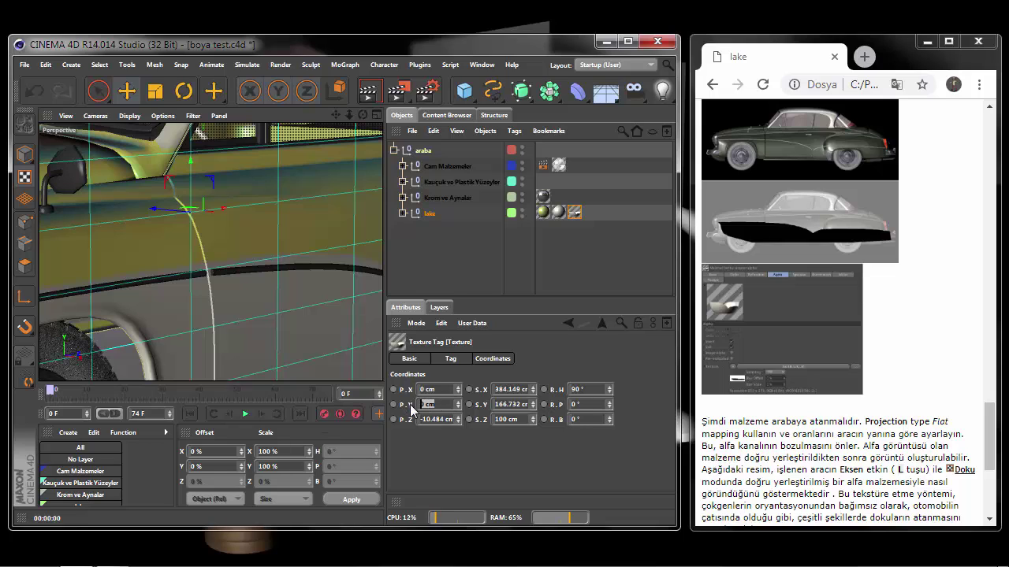
{"action": "type", "text": "-4"}
{"action": "key", "text": "Return"}
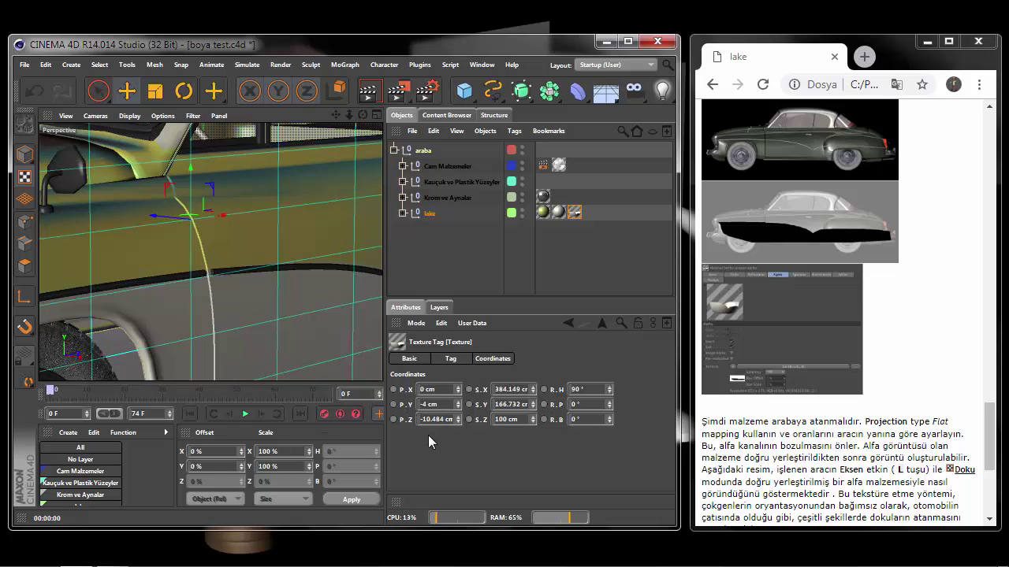
{"action": "left_click", "coordinate": [287, 275]}
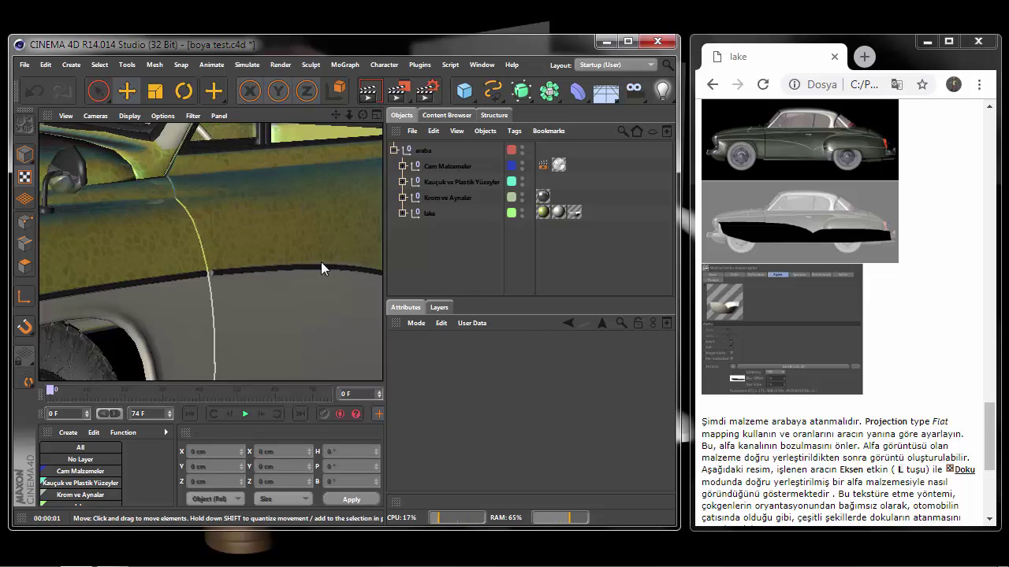
{"action": "left_click", "coordinate": [574, 212]}
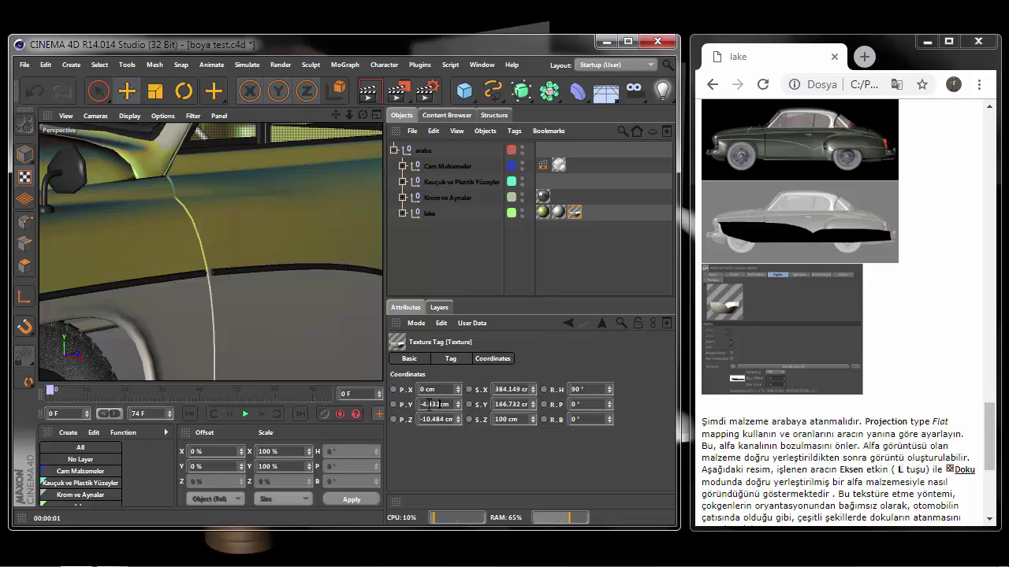
{"action": "key", "text": "Return"}
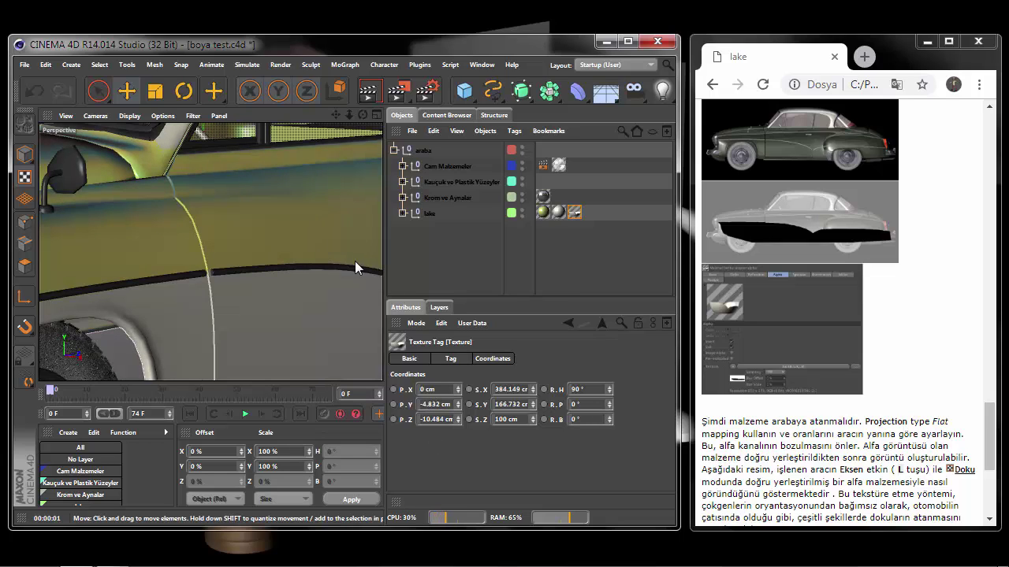
Orbit around the door crease to check the texture, then return to the layer list
{"action": "mouse_move", "coordinate": [362, 116]}
{"action": "left_mouse_down"}
{"action": "mouse_move", "coordinate": [210, 251]}
{"action": "mouse_move", "coordinate": [207, 284]}
{"action": "mouse_move", "coordinate": [210, 252]}
{"action": "left_mouse_up"}
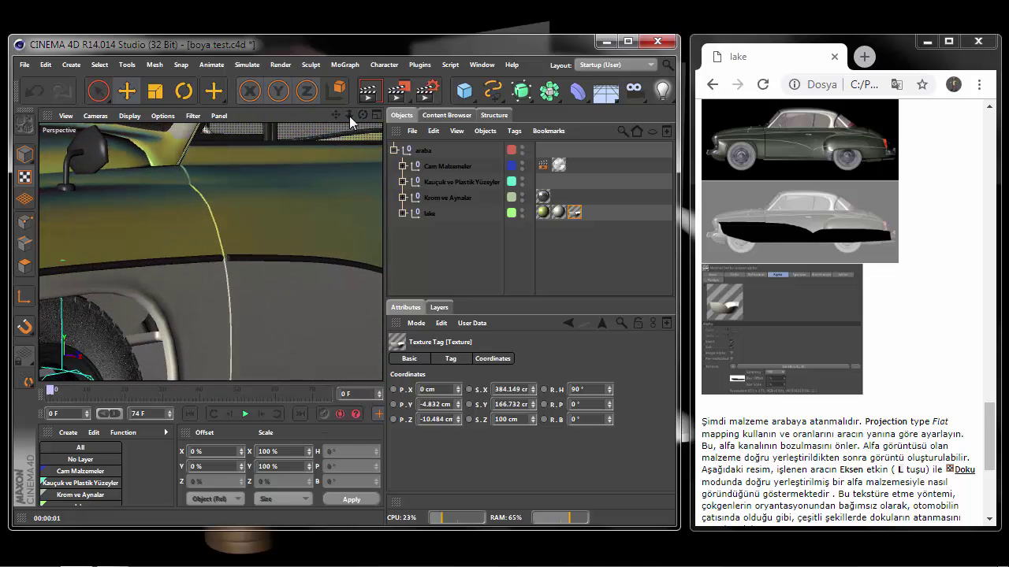
{"action": "left_click_drag", "start_coordinate": [349, 116], "coordinate": [211, 251]}
{"action": "left_click_drag", "start_coordinate": [363, 116], "coordinate": [210, 251]}
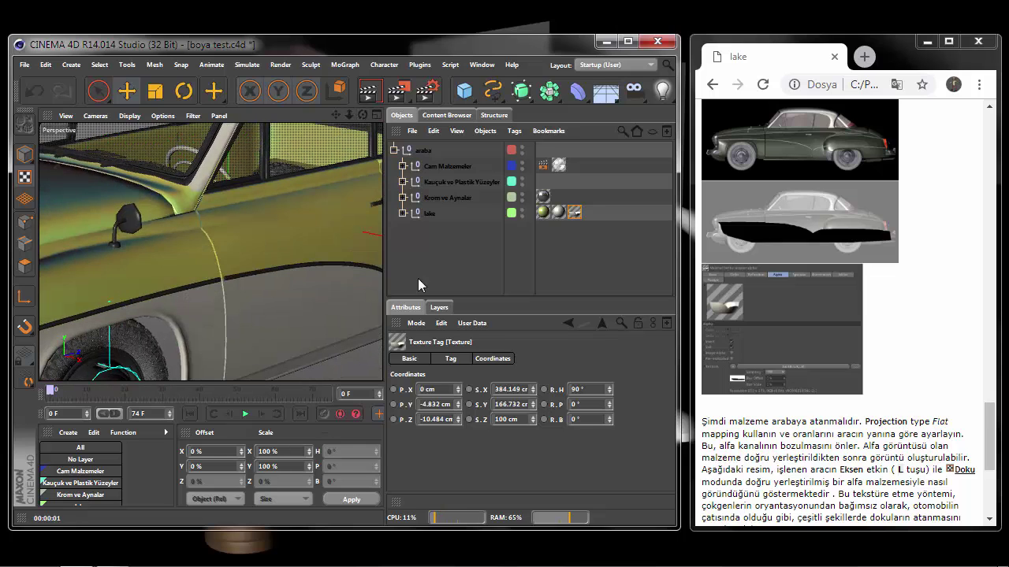
{"action": "left_click", "coordinate": [440, 307]}
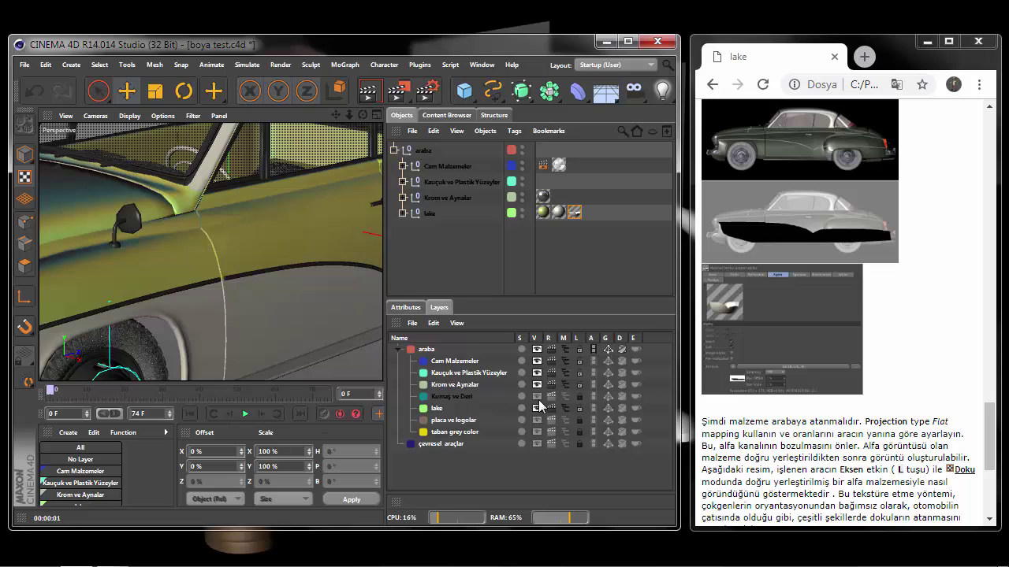
Show the Kumaş ve Deri and taban grey color layers and render the car
{"action": "left_click", "coordinate": [563, 397]}
{"action": "left_click", "coordinate": [577, 398]}
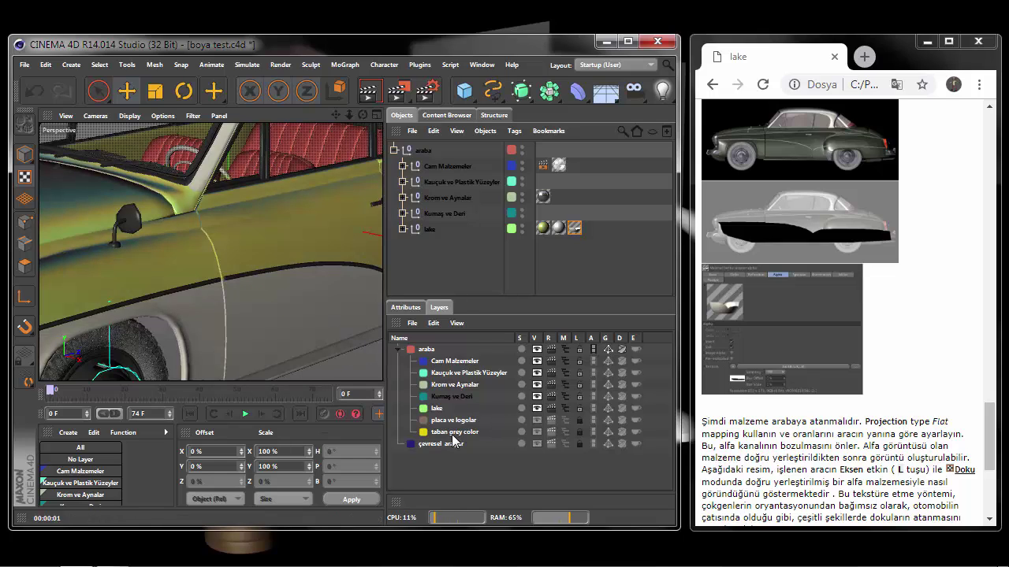
{"action": "left_click", "coordinate": [537, 432]}
{"action": "left_click", "coordinate": [562, 431]}
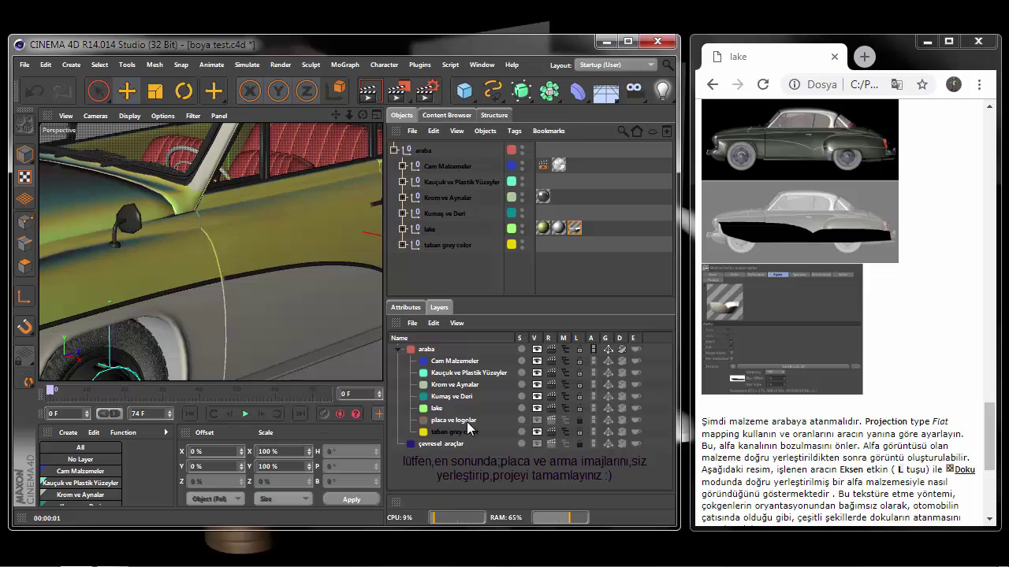
{"action": "left_click", "coordinate": [370, 98]}
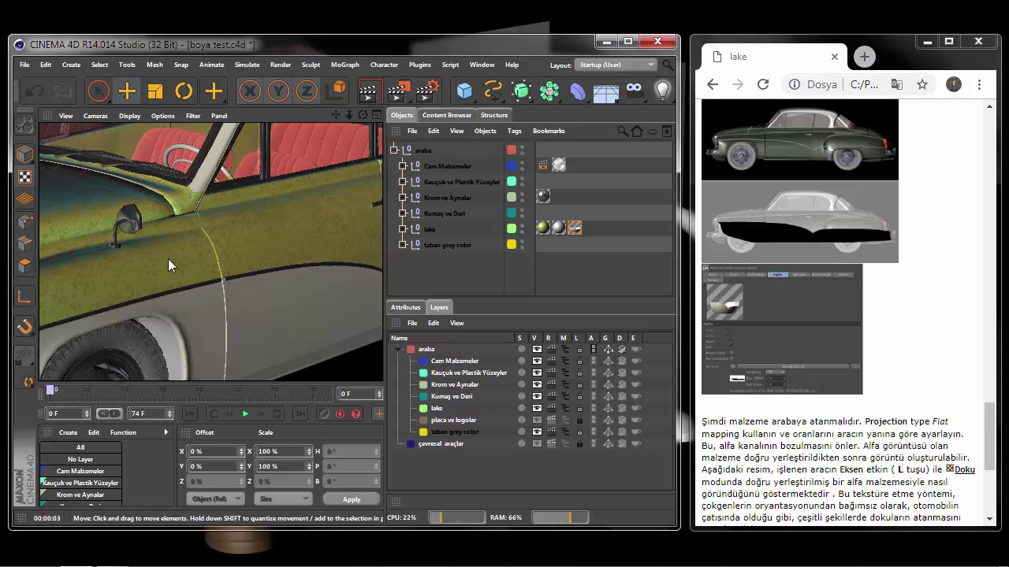
Show the çevresel araçlar environment objects and switch to the four-view layout
{"action": "scroll", "coordinate": [238, 246], "scroll_direction": "down", "scroll_amount": 2}
{"action": "scroll", "coordinate": [239, 246], "scroll_direction": "down", "scroll_amount": 2}
{"action": "scroll", "coordinate": [239, 245], "scroll_direction": "down", "scroll_amount": 3}
{"action": "scroll", "coordinate": [238, 246], "scroll_direction": "down", "scroll_amount": 2}
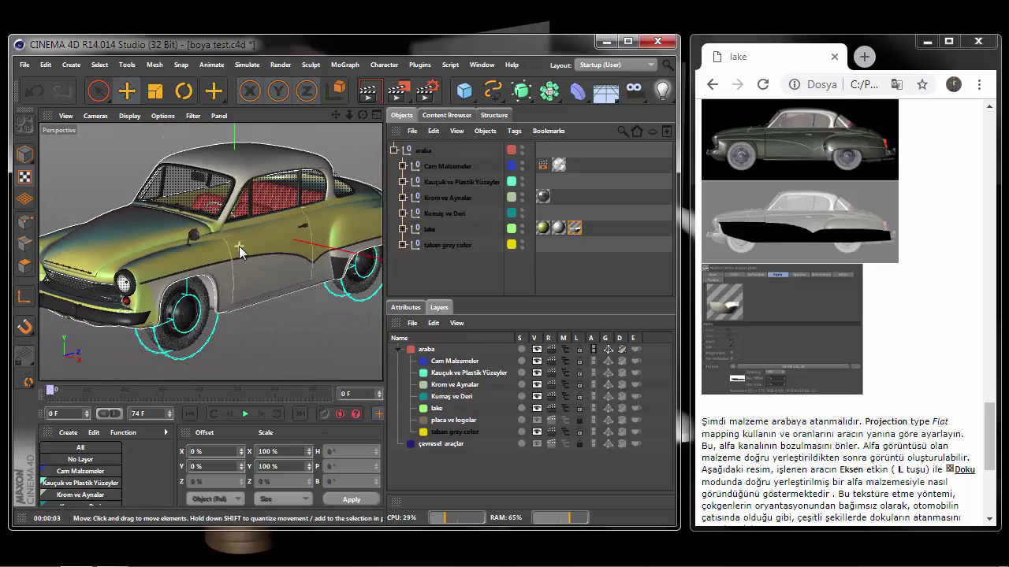
{"action": "scroll", "coordinate": [239, 246], "scroll_direction": "down", "scroll_amount": 2}
{"action": "scroll", "coordinate": [238, 246], "scroll_direction": "down", "scroll_amount": 1}
{"action": "scroll", "coordinate": [239, 246], "scroll_direction": "down", "scroll_amount": 2}
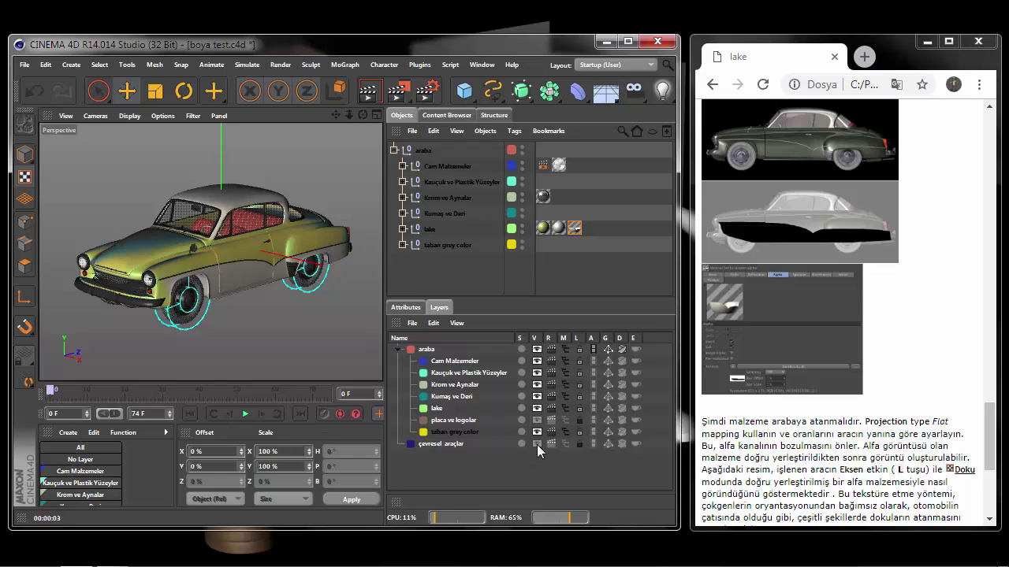
{"action": "left_click", "coordinate": [564, 445]}
{"action": "left_click", "coordinate": [522, 263]}
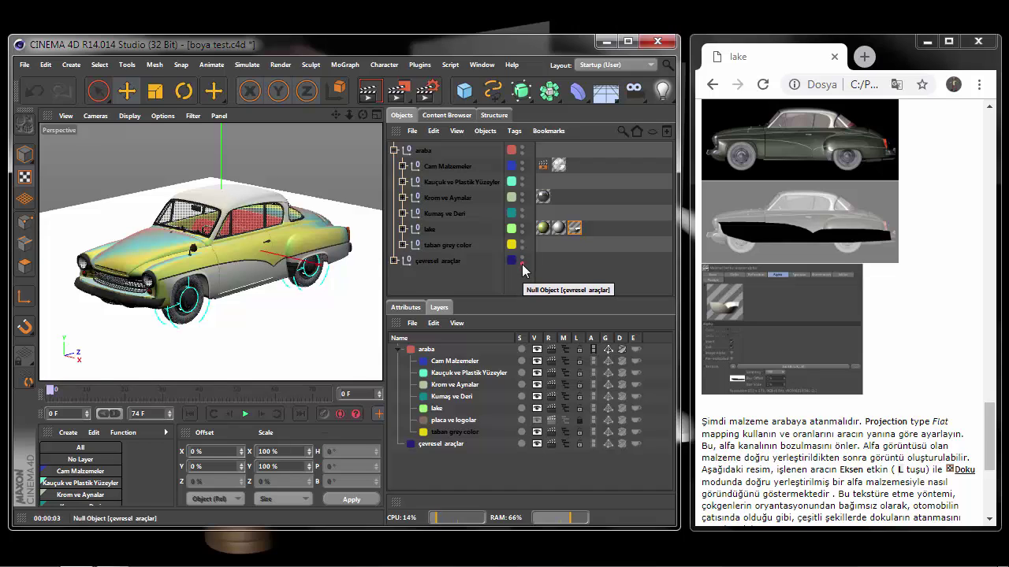
{"action": "left_click", "coordinate": [521, 263]}
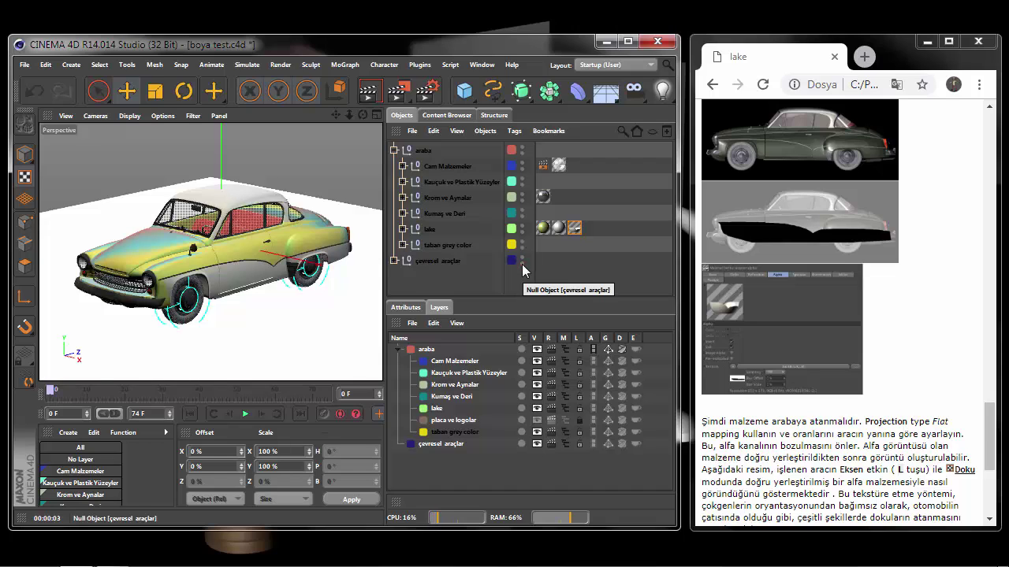
{"action": "left_click", "coordinate": [377, 115]}
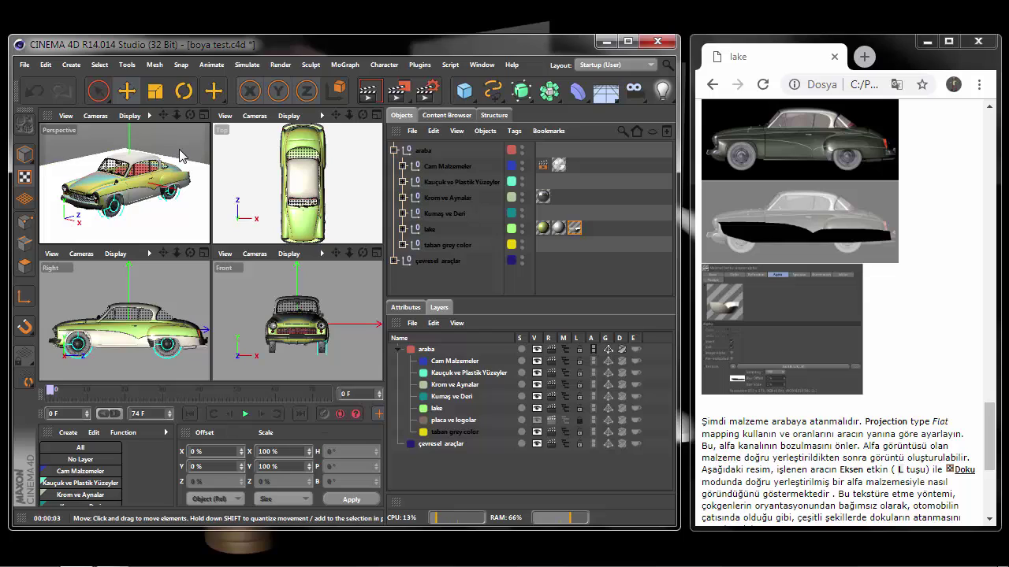
Select the car and switch the renderer to Physical in Render Settings
{"action": "left_click", "coordinate": [180, 158]}
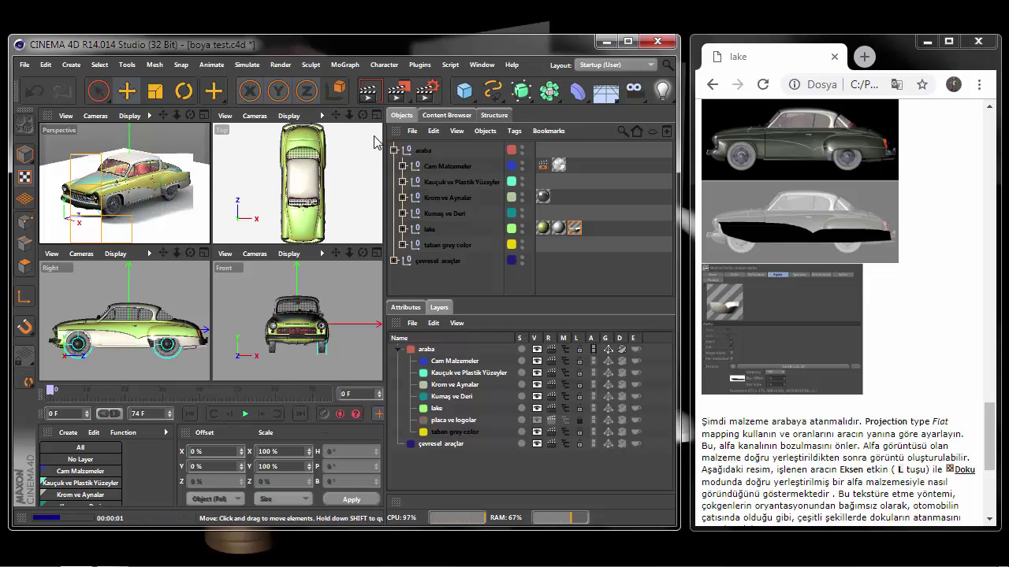
{"action": "left_click", "coordinate": [428, 94]}
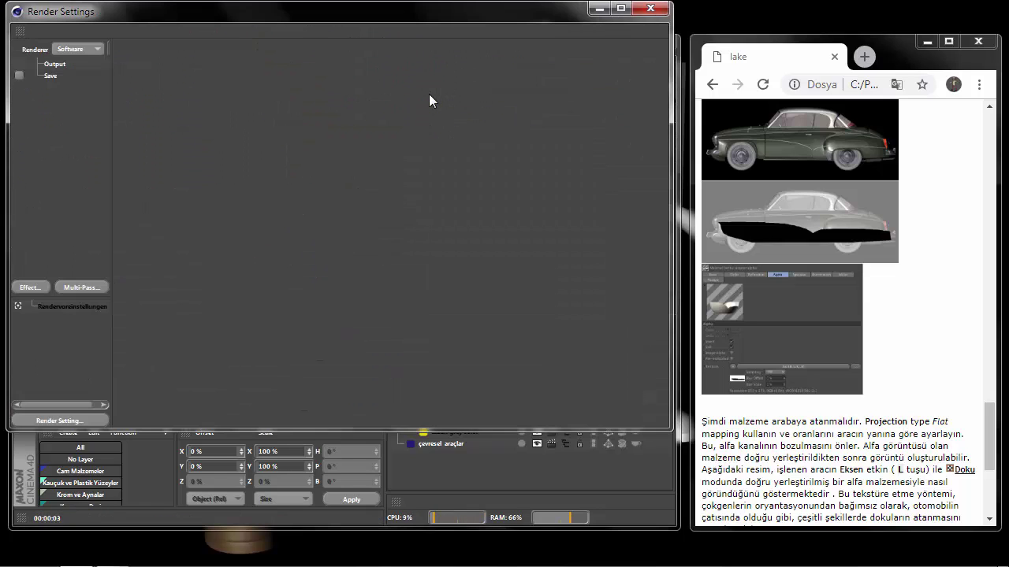
{"action": "left_click", "coordinate": [97, 50]}
{"action": "left_click", "coordinate": [83, 85]}
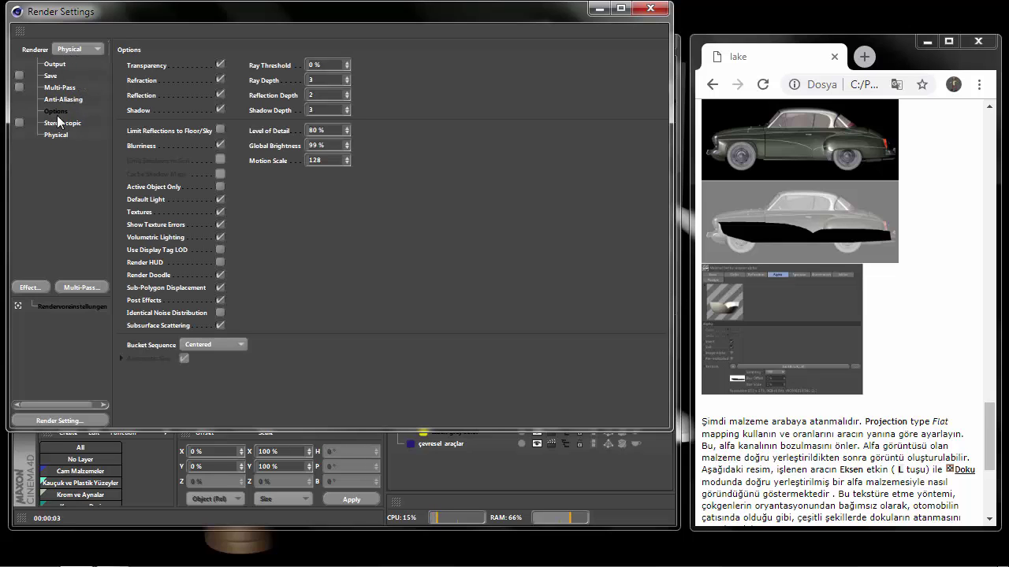
{"action": "left_click", "coordinate": [56, 67]}
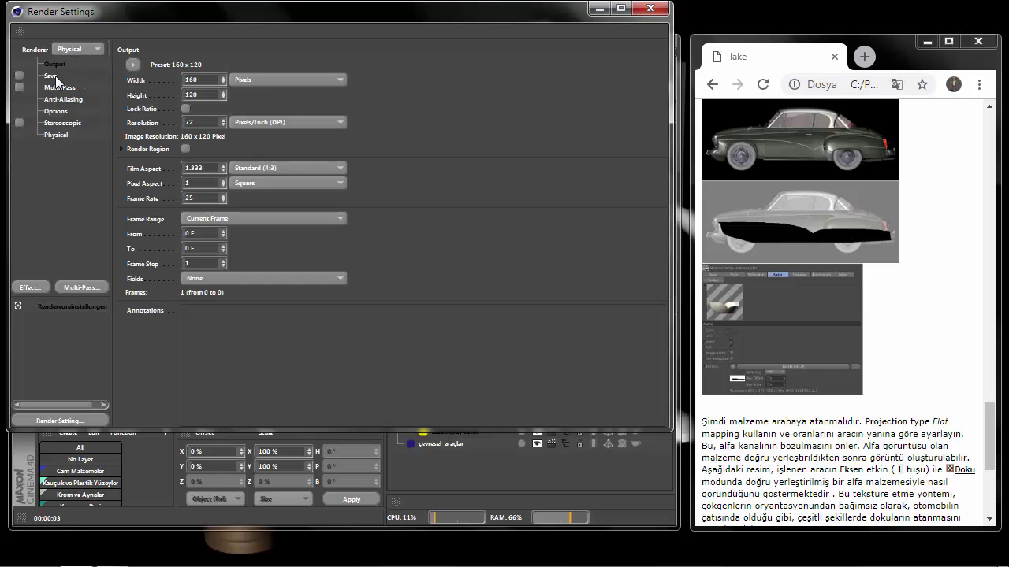
{"action": "left_click", "coordinate": [58, 99]}
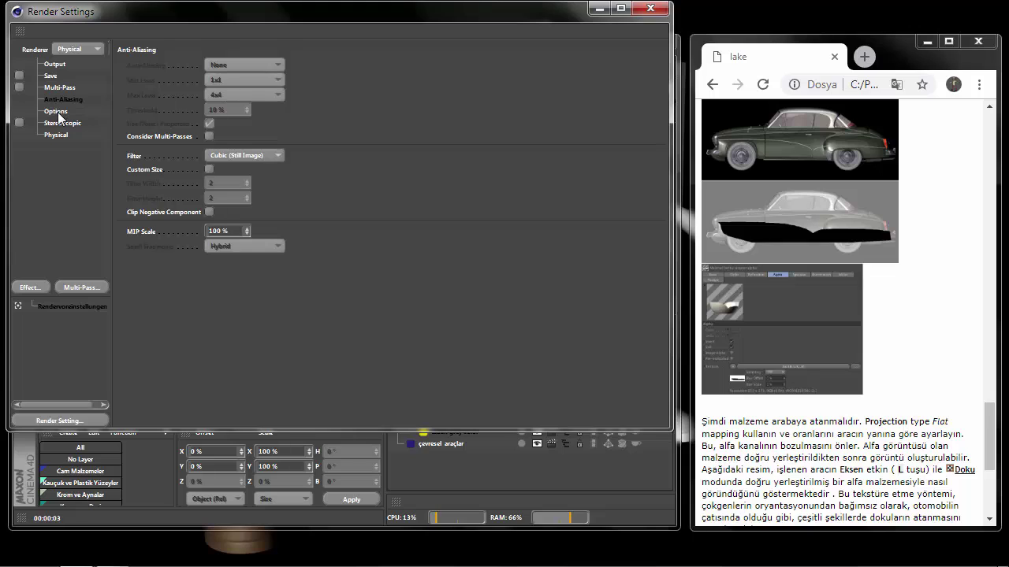
{"action": "left_click", "coordinate": [58, 113]}
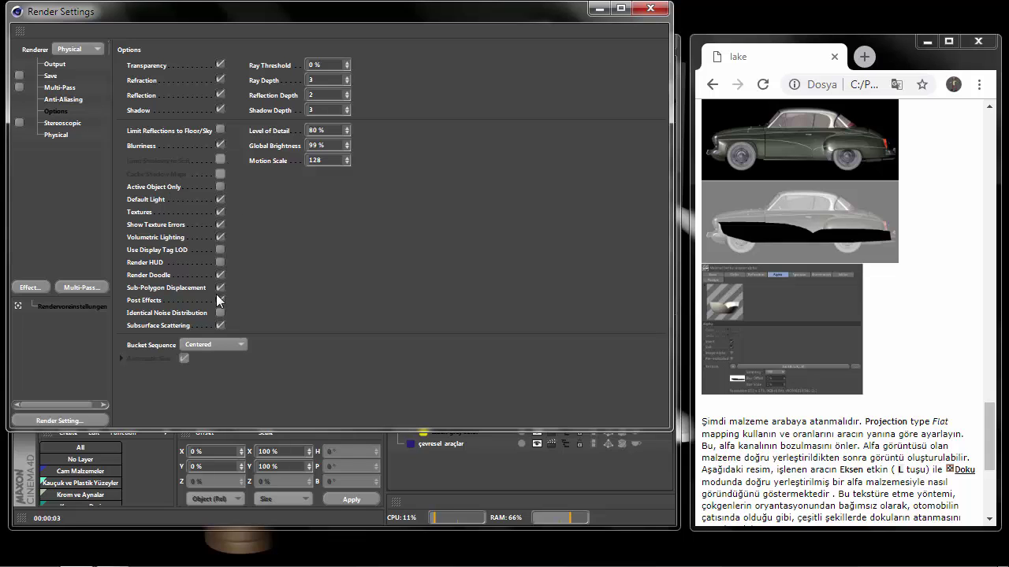
Set anti-aliasing to Best, keep the Physical renderer, and review its settings
{"action": "left_click", "coordinate": [79, 48]}
{"action": "left_click", "coordinate": [82, 66]}
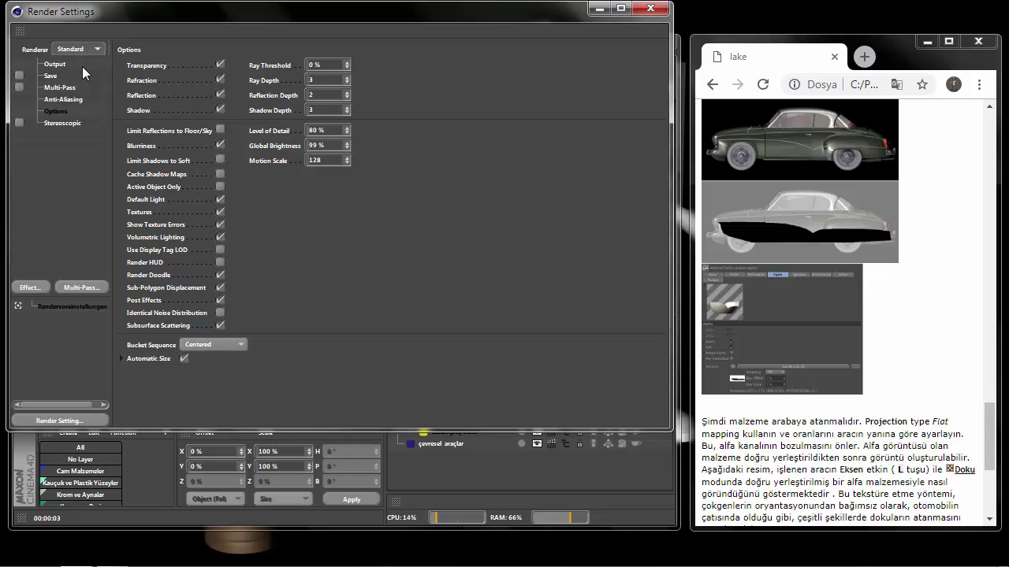
{"action": "left_click", "coordinate": [63, 99]}
{"action": "left_click", "coordinate": [273, 62]}
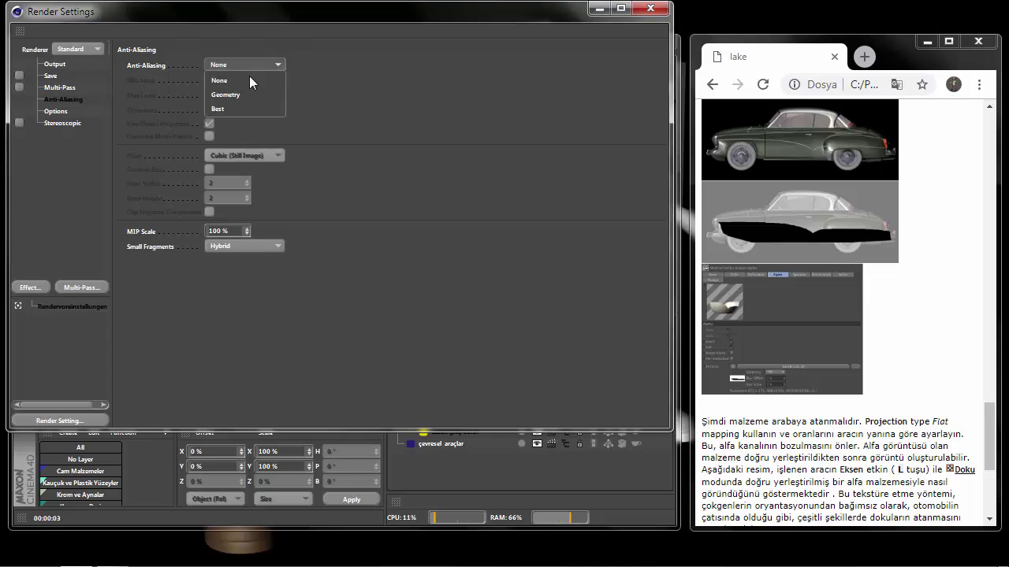
{"action": "left_click", "coordinate": [230, 111]}
{"action": "left_click", "coordinate": [97, 49]}
{"action": "left_click", "coordinate": [80, 77]}
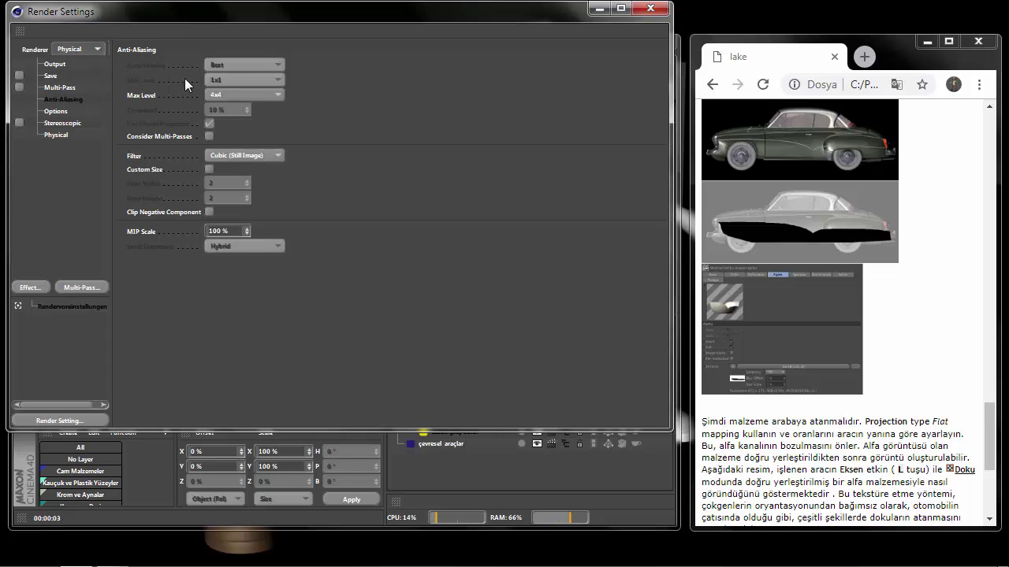
{"action": "left_click", "coordinate": [67, 112]}
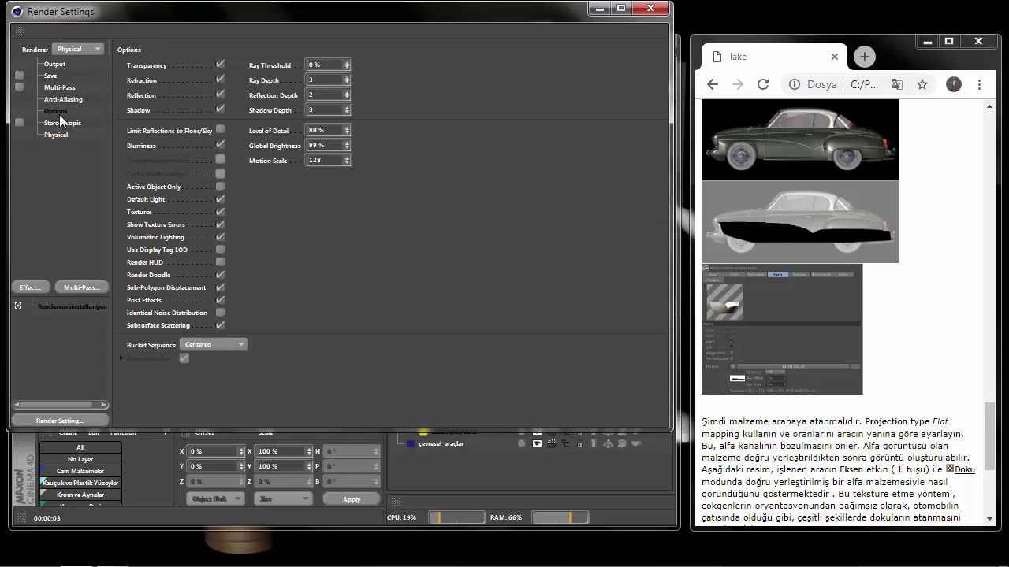
{"action": "left_click", "coordinate": [58, 135]}
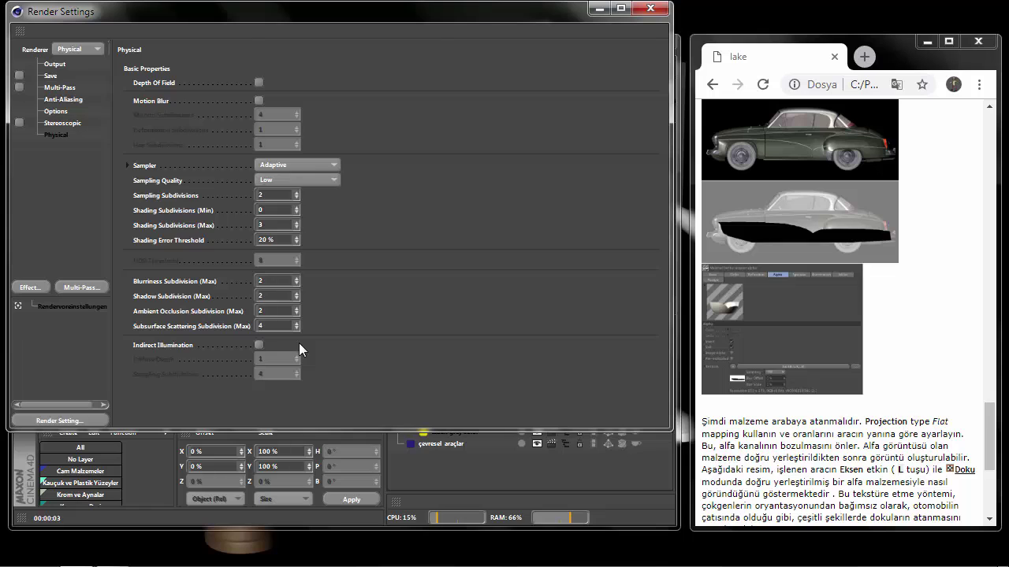
{"action": "left_click", "coordinate": [650, 8]}
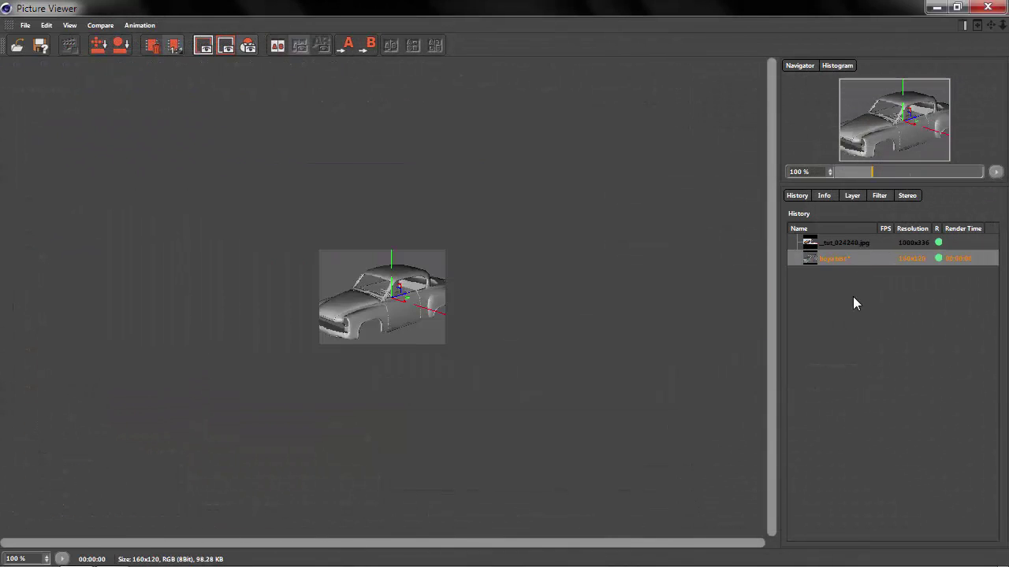
Discard the unsaved test render and begin saving the car render under a new name
{"action": "key", "text": "Delete"}
{"action": "left_click", "coordinate": [471, 345]}
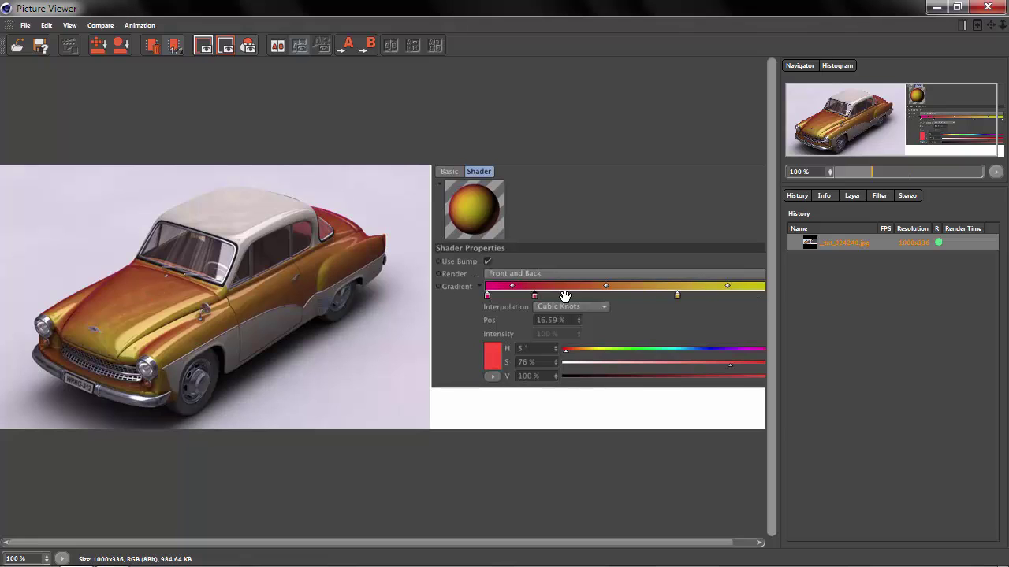
{"action": "left_click", "coordinate": [25, 25]}
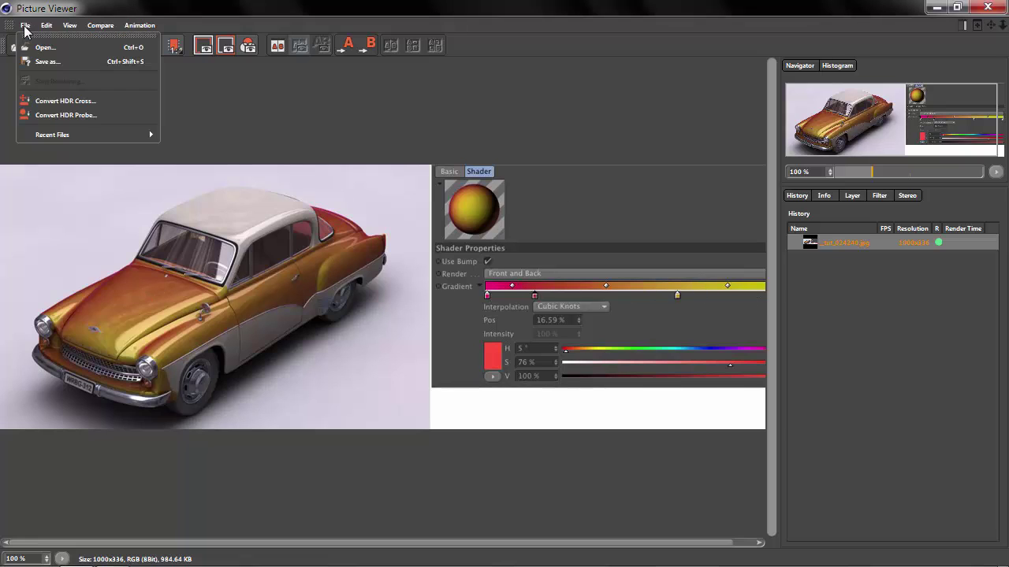
{"action": "left_click", "coordinate": [48, 61]}
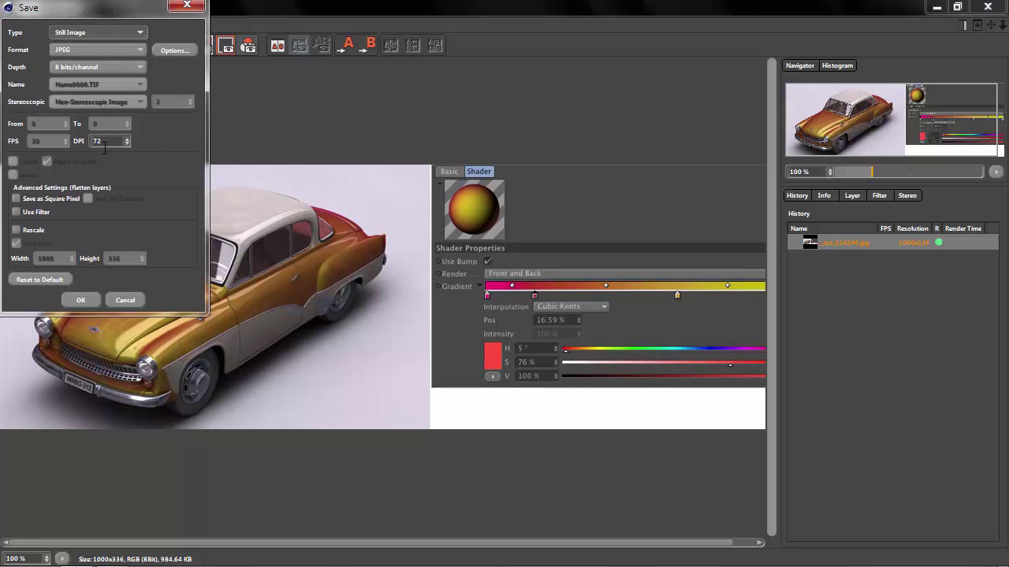
Enable rescaling with height 720, confirm, and start retyping the file name
{"action": "left_click", "coordinate": [16, 230]}
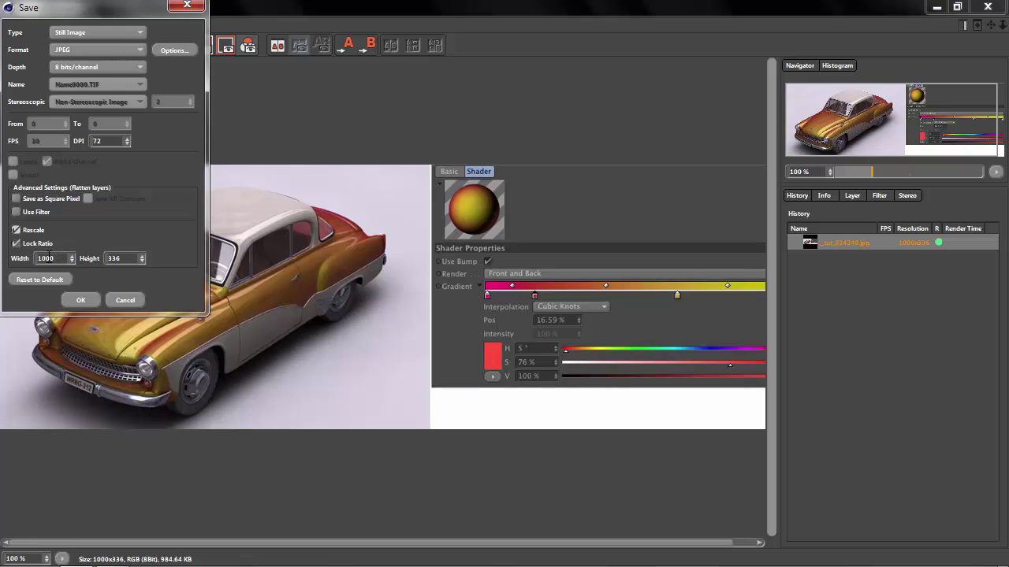
{"action": "double_click", "coordinate": [46, 259]}
{"action": "type", "text": "1"}
{"action": "double_click", "coordinate": [130, 259]}
{"action": "type", "text": "720"}
{"action": "left_click", "coordinate": [81, 300]}
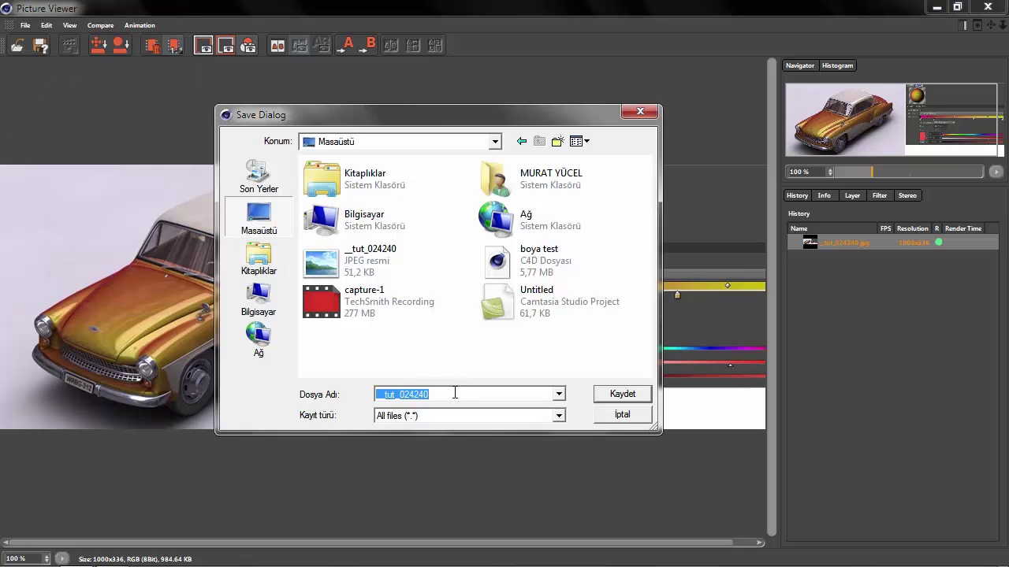
{"action": "key", "text": "BackSpace"}
{"action": "type", "text": "my ca"}
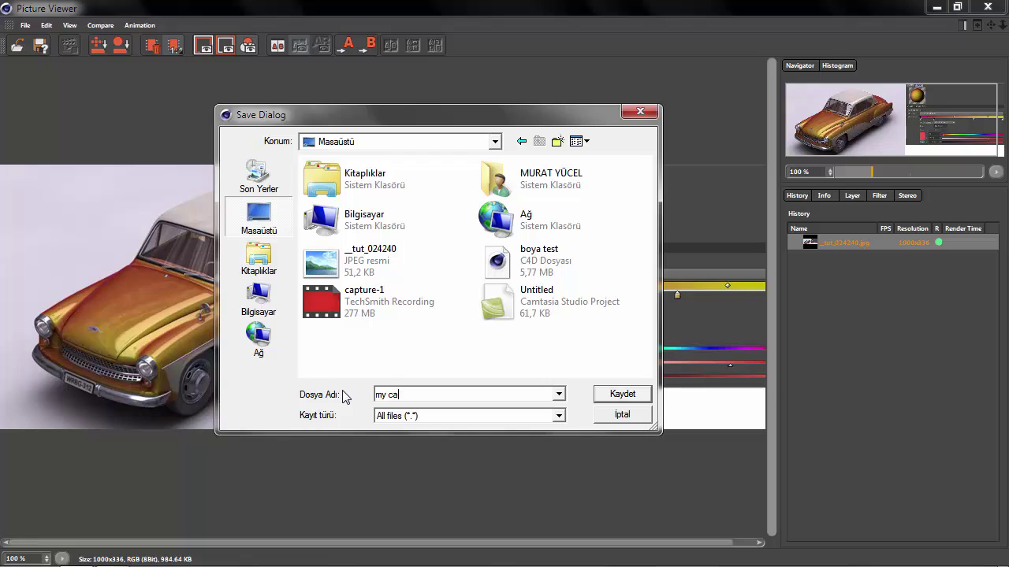
{"action": "key", "text": "BackSpace"}
{"action": "key", "text": "BackSpace"}
{"action": "key", "text": "BackSpace"}
{"action": "key", "text": "BackSpace"}
Save the image to the Desktop and review its Info and Layer details
{"action": "left_click", "coordinate": [635, 395]}
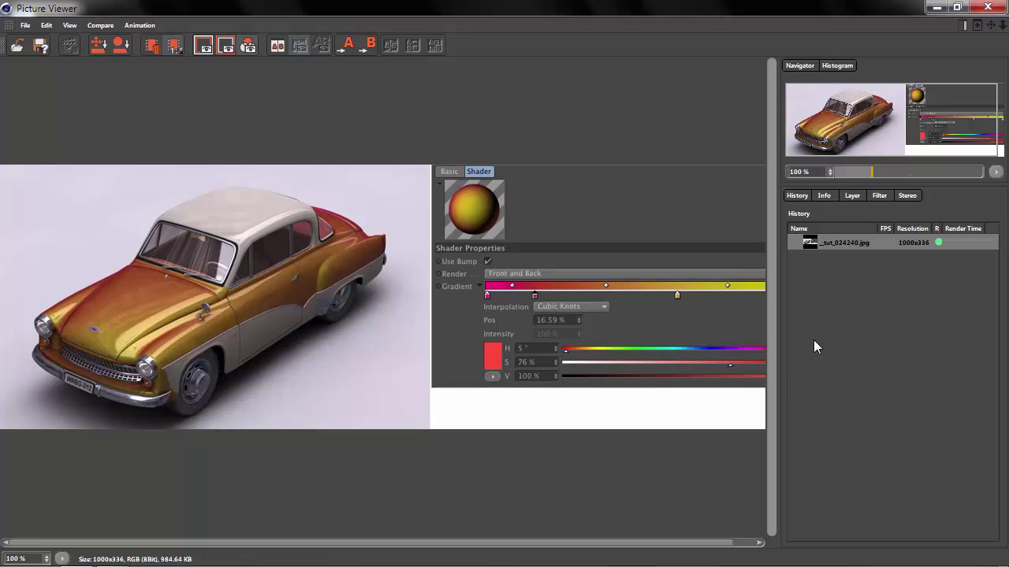
{"action": "left_click", "coordinate": [830, 197]}
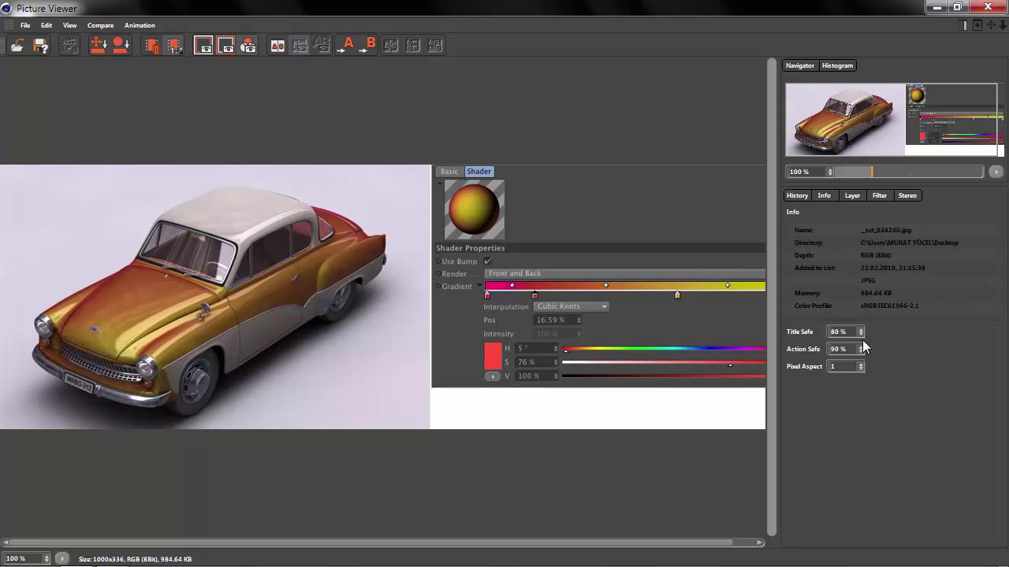
{"action": "left_click_drag", "start_coordinate": [860, 334], "coordinate": [860, 325]}
{"action": "left_click", "coordinate": [845, 197]}
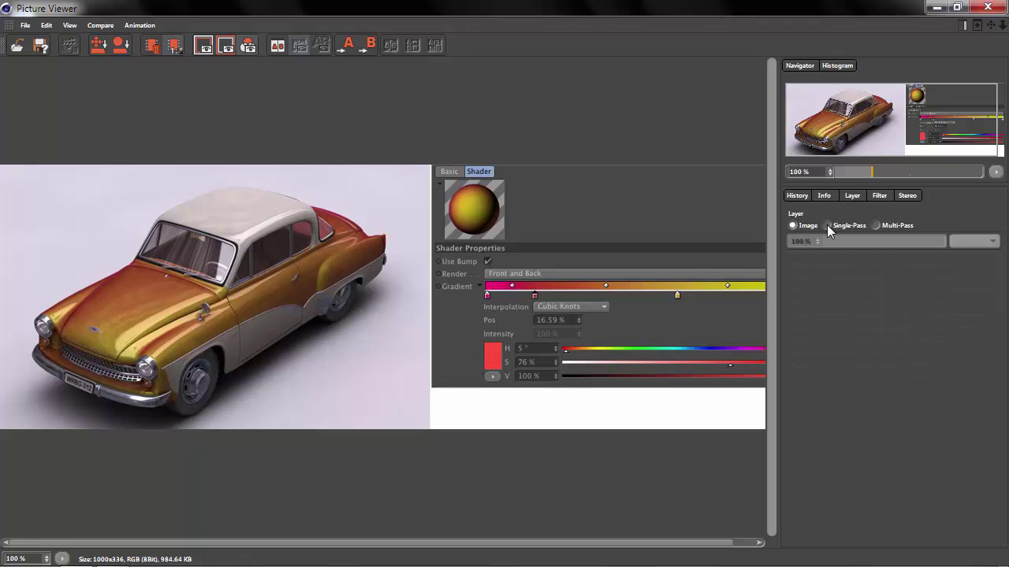
Enable the Picture Viewer filter and try saturation, brightness, contrast and exposure adjustments
{"action": "left_click", "coordinate": [880, 195]}
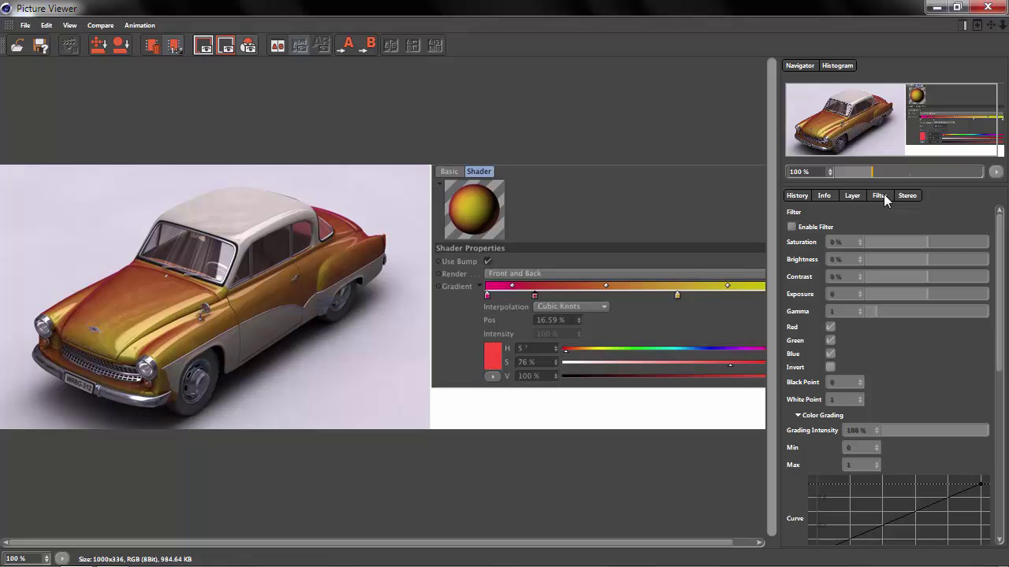
{"action": "left_click", "coordinate": [792, 227]}
{"action": "mouse_move", "coordinate": [926, 243]}
{"action": "left_mouse_down"}
{"action": "mouse_move", "coordinate": [851, 245]}
{"action": "mouse_move", "coordinate": [970, 248]}
{"action": "mouse_move", "coordinate": [861, 248]}
{"action": "left_mouse_up"}
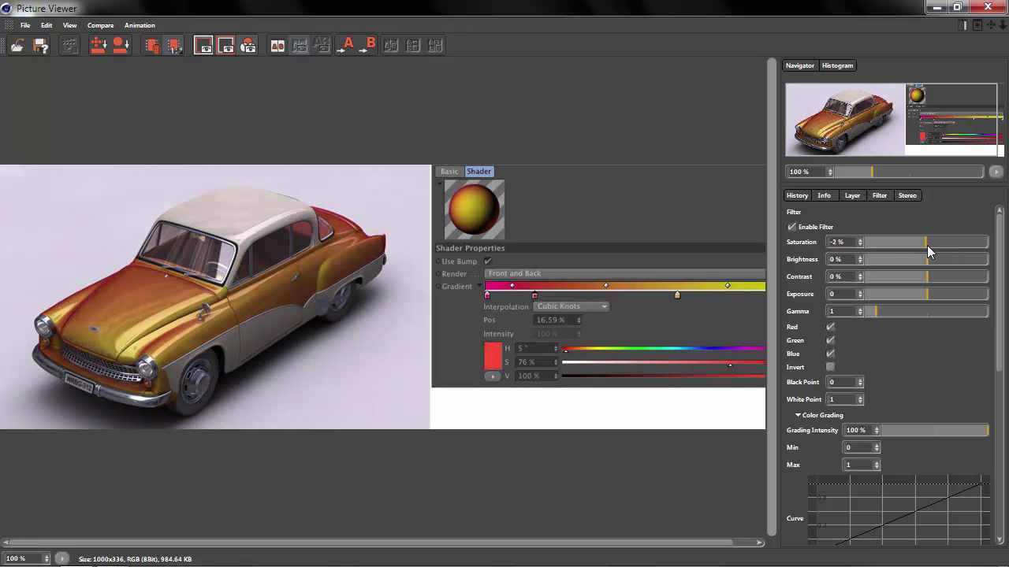
{"action": "mouse_move", "coordinate": [926, 261]}
{"action": "left_mouse_down"}
{"action": "mouse_move", "coordinate": [962, 263]}
{"action": "mouse_move", "coordinate": [927, 265]}
{"action": "left_mouse_up"}
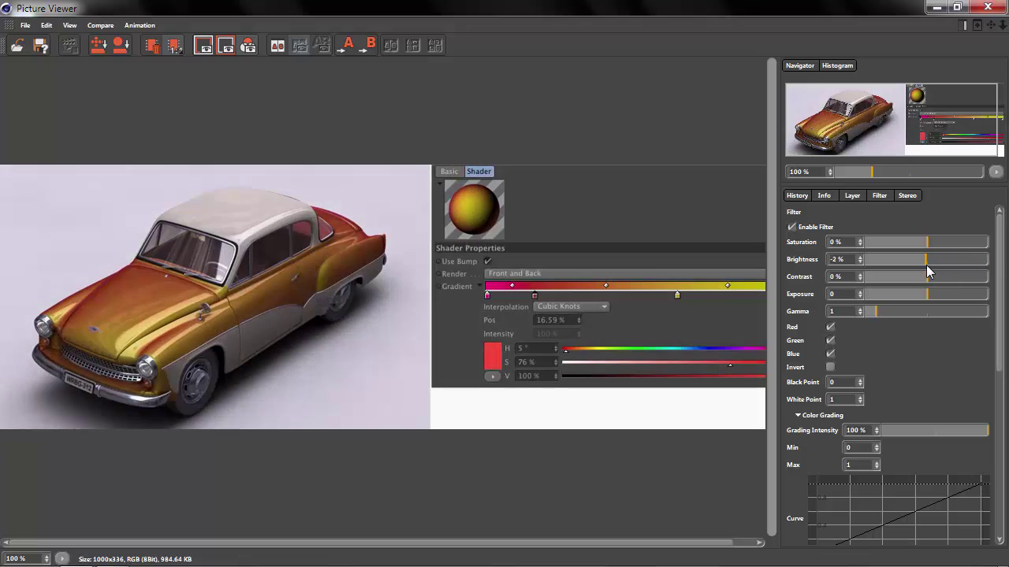
{"action": "mouse_move", "coordinate": [926, 277]}
{"action": "left_mouse_down"}
{"action": "mouse_move", "coordinate": [953, 280]}
{"action": "mouse_move", "coordinate": [905, 297]}
{"action": "mouse_move", "coordinate": [933, 302]}
{"action": "mouse_move", "coordinate": [877, 316]}
{"action": "left_mouse_up"}
{"action": "left_click", "coordinate": [859, 273]}
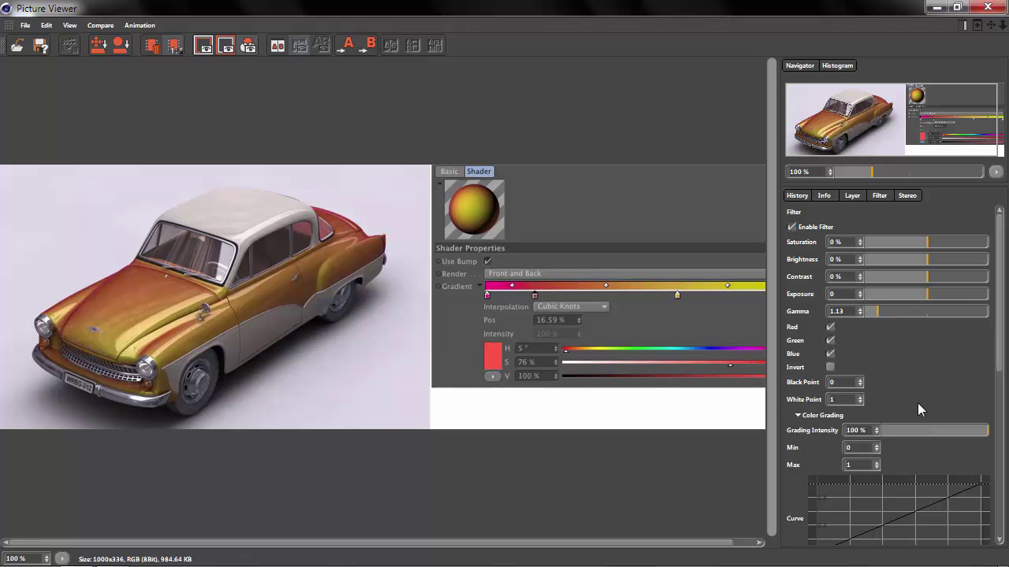
Bend the tone, red, green and blue filter curves, then reset the filter
{"action": "left_click_drag", "start_coordinate": [999, 344], "coordinate": [997, 410]}
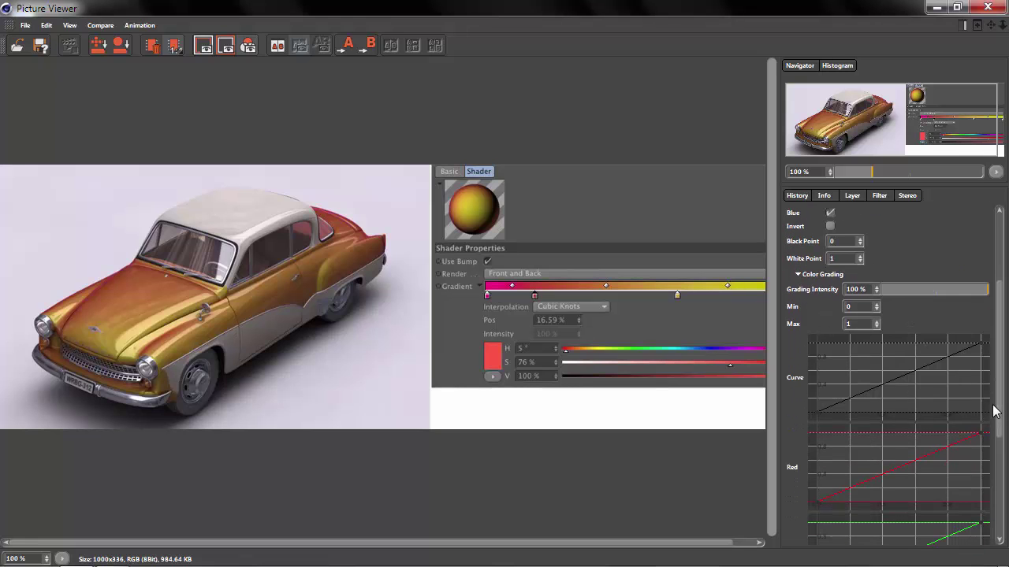
{"action": "mouse_move", "coordinate": [901, 382]}
{"action": "left_mouse_down"}
{"action": "mouse_move", "coordinate": [903, 401]}
{"action": "mouse_move", "coordinate": [906, 367]}
{"action": "mouse_move", "coordinate": [887, 376]}
{"action": "mouse_move", "coordinate": [896, 394]}
{"action": "mouse_move", "coordinate": [914, 370]}
{"action": "mouse_move", "coordinate": [928, 383]}
{"action": "mouse_move", "coordinate": [906, 362]}
{"action": "left_mouse_up"}
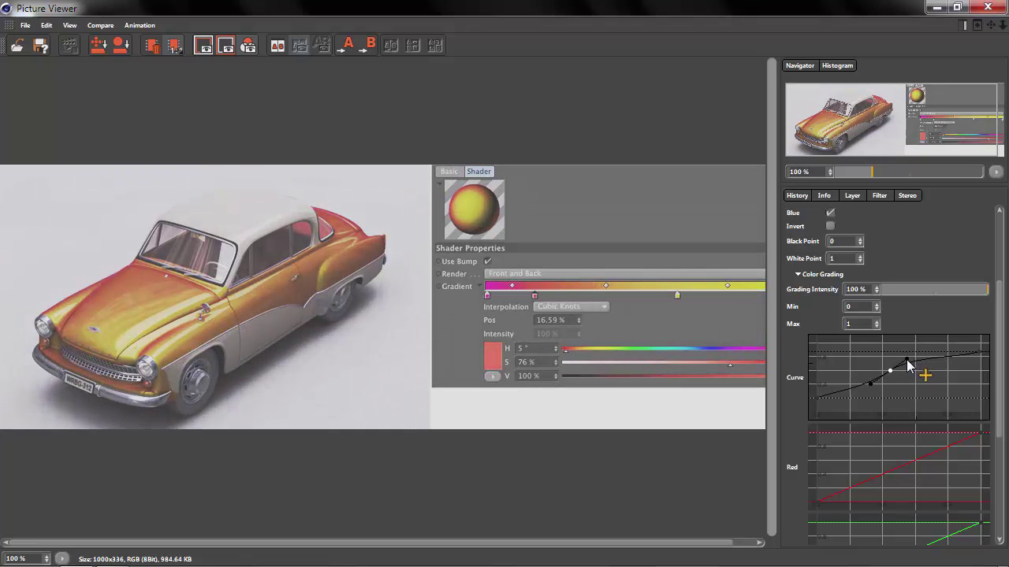
{"action": "left_click_drag", "start_coordinate": [999, 421], "coordinate": [999, 472]}
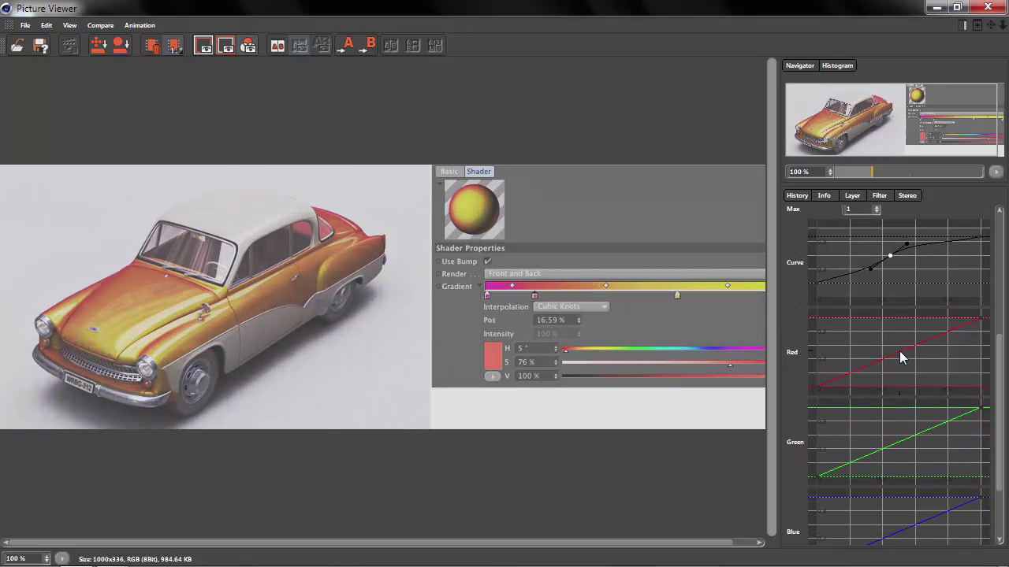
{"action": "left_click_drag", "start_coordinate": [902, 357], "coordinate": [944, 370]}
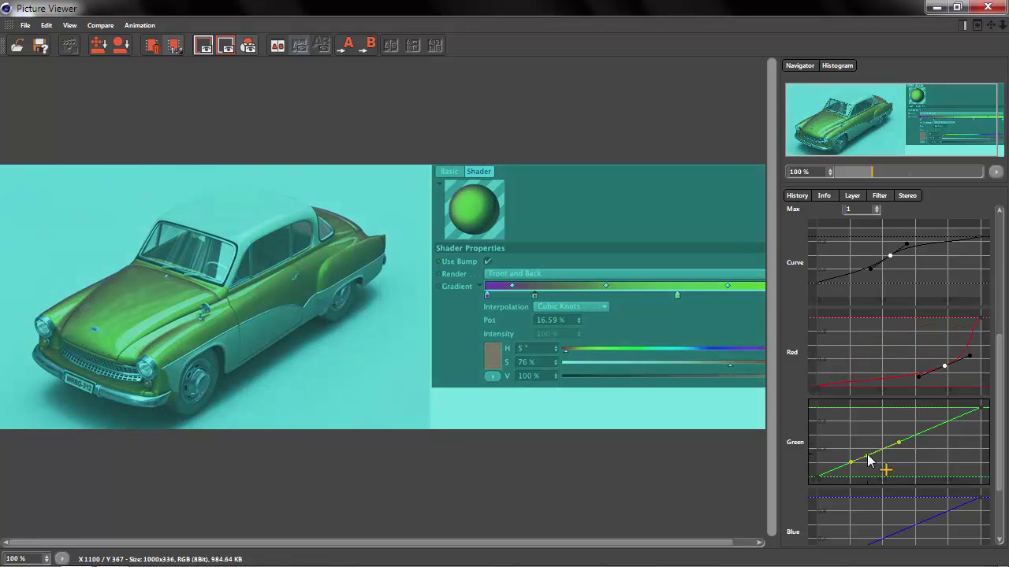
{"action": "mouse_move", "coordinate": [871, 457]}
{"action": "left_mouse_down"}
{"action": "mouse_move", "coordinate": [858, 436]}
{"action": "mouse_move", "coordinate": [903, 459]}
{"action": "mouse_move", "coordinate": [939, 441]}
{"action": "mouse_move", "coordinate": [906, 431]}
{"action": "left_mouse_up"}
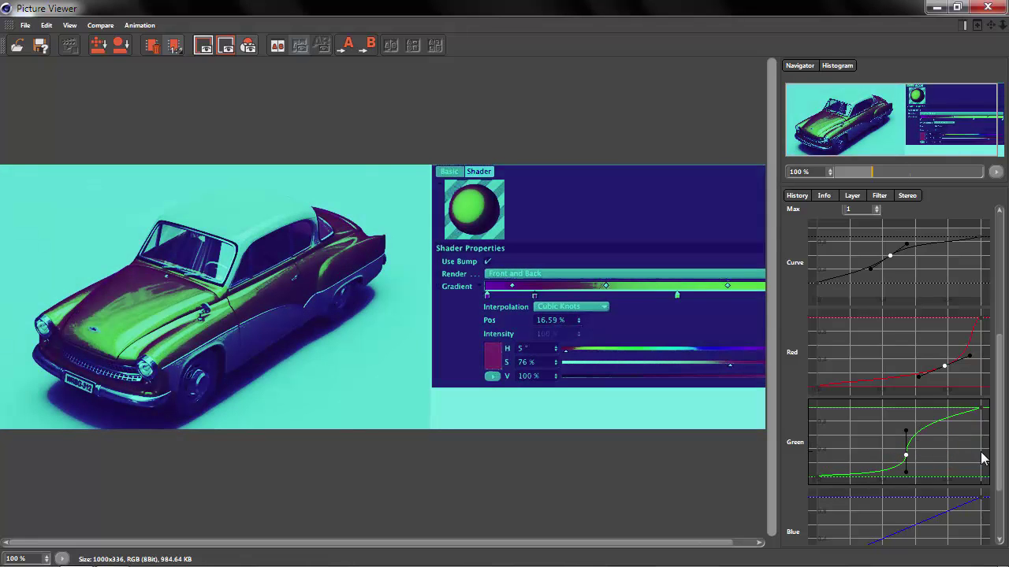
{"action": "left_click_drag", "start_coordinate": [1000, 457], "coordinate": [999, 502]}
{"action": "mouse_move", "coordinate": [980, 405]}
{"action": "left_mouse_down"}
{"action": "mouse_move", "coordinate": [984, 478]}
{"action": "mouse_move", "coordinate": [981, 400]}
{"action": "left_mouse_up"}
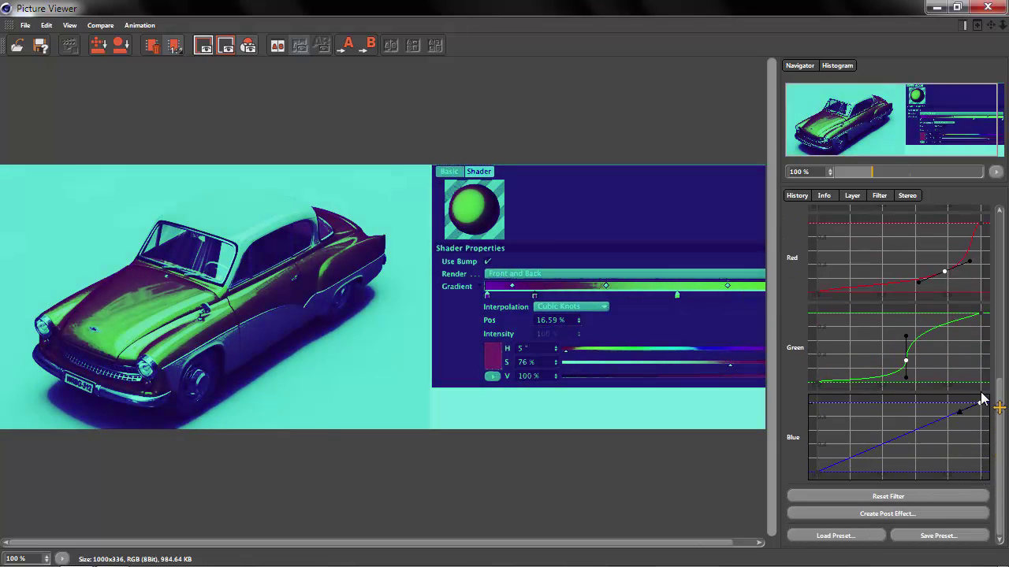
{"action": "left_click", "coordinate": [894, 501]}
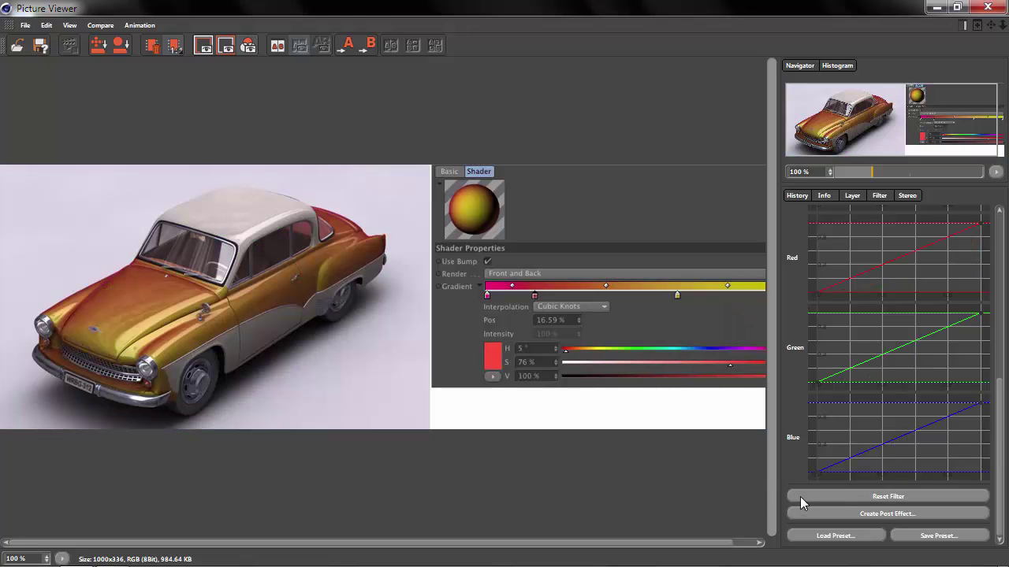